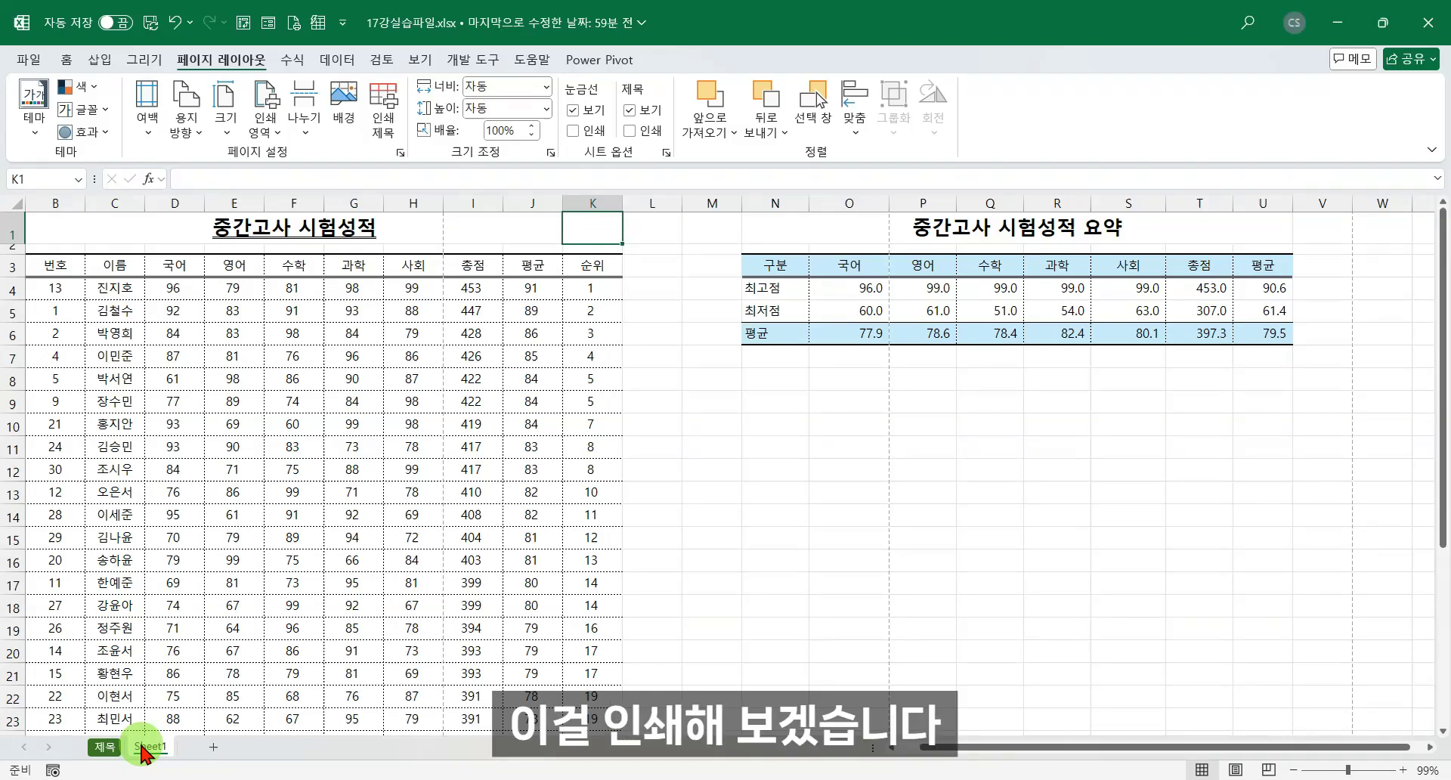
Page through the print preview of the grades sheet to examine how both tables split across pages, and return to the sheet.
drag(924, 750, 895, 756)
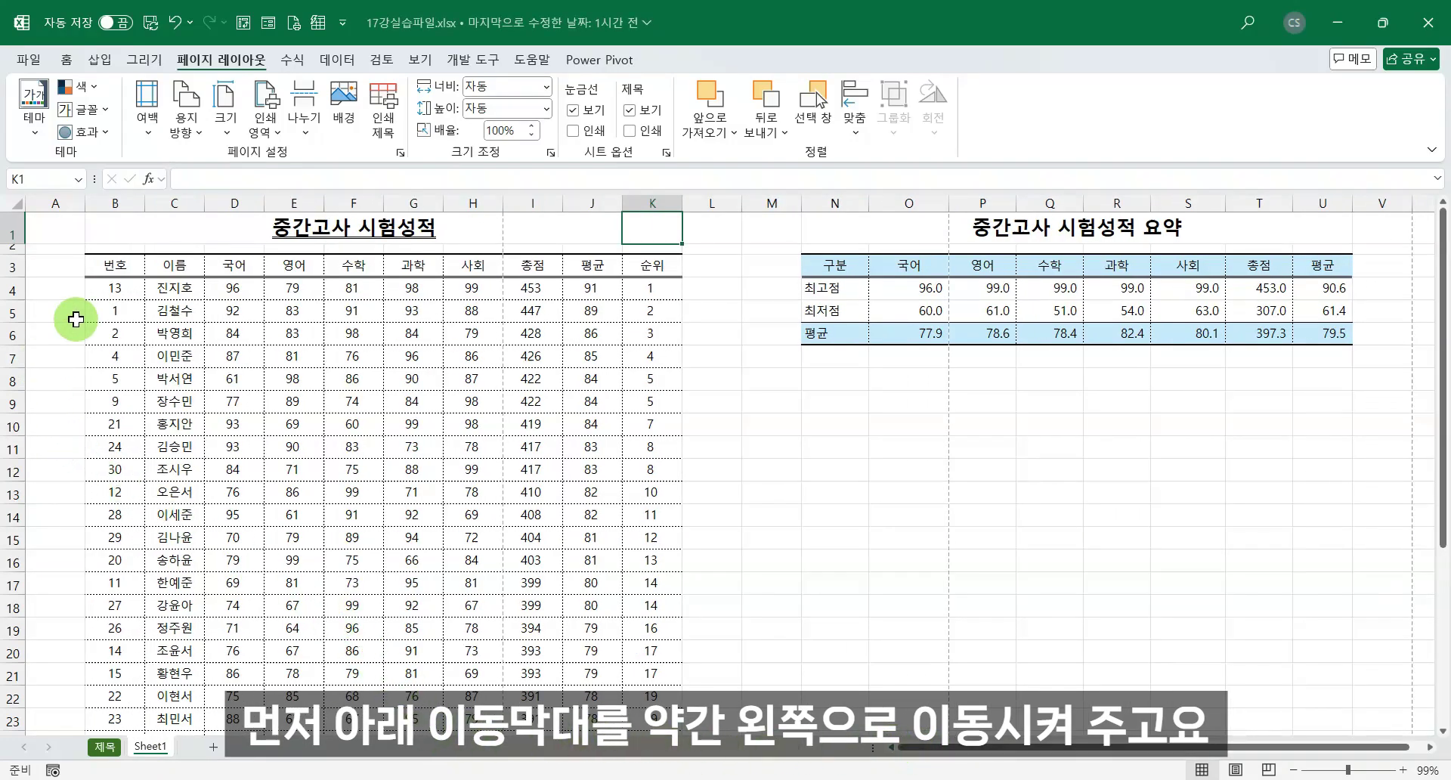
click(25, 64)
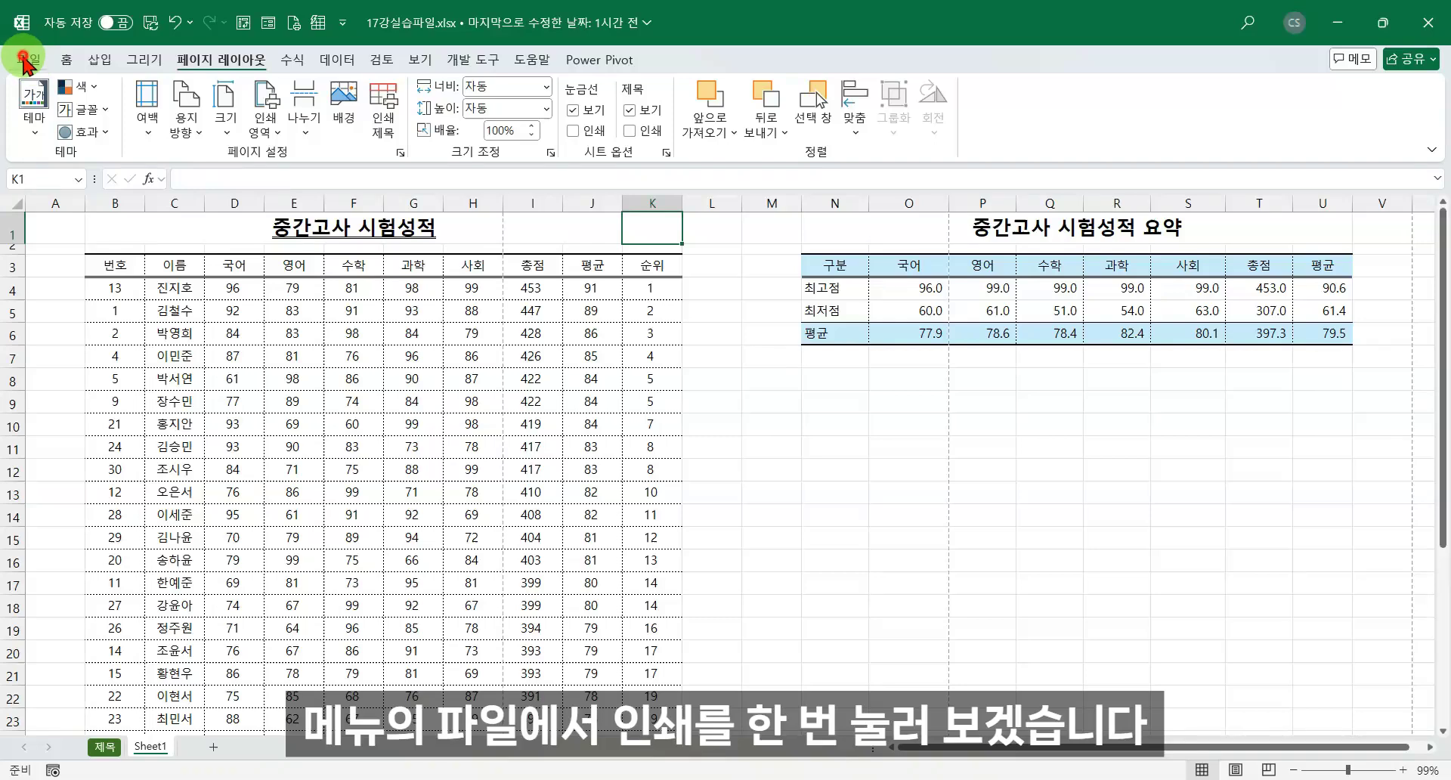
click(53, 416)
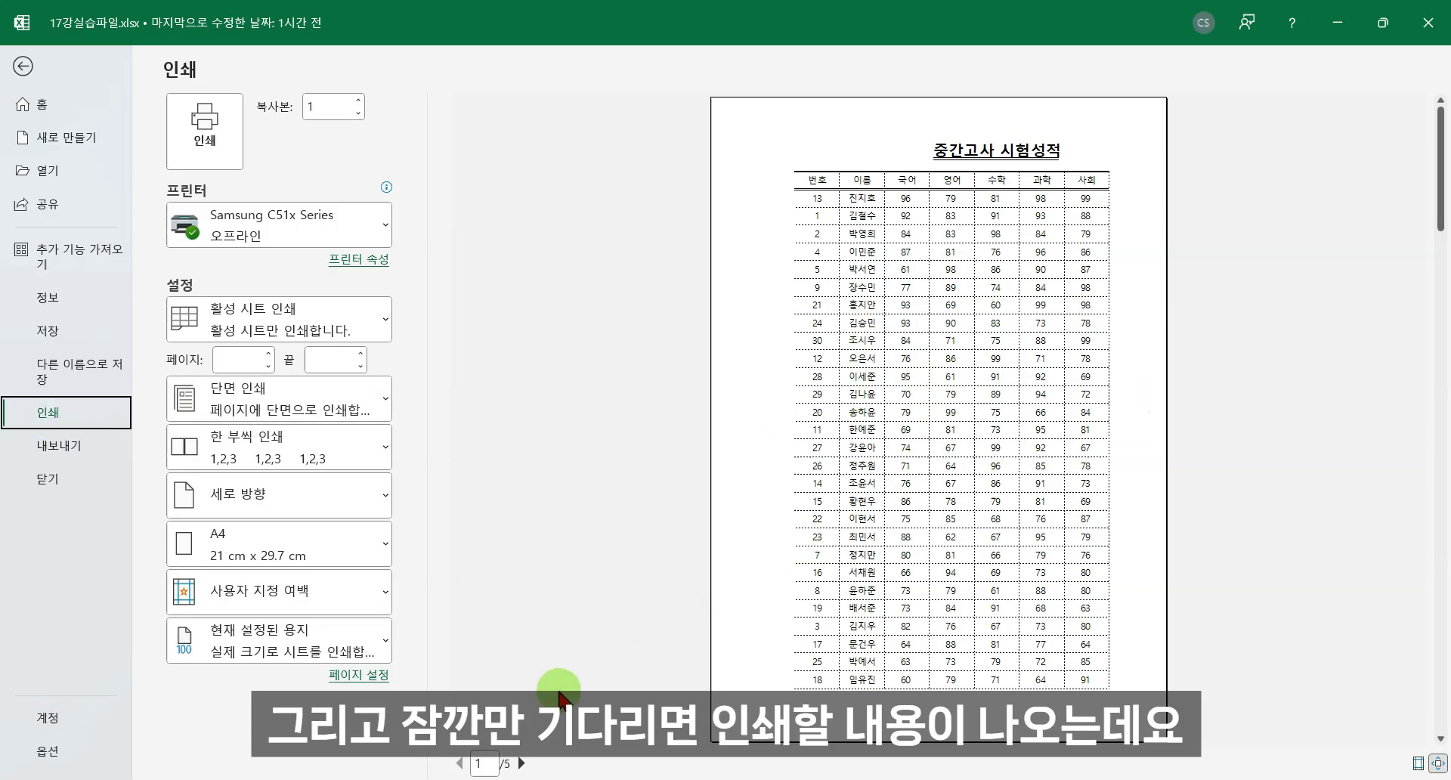
click(523, 764)
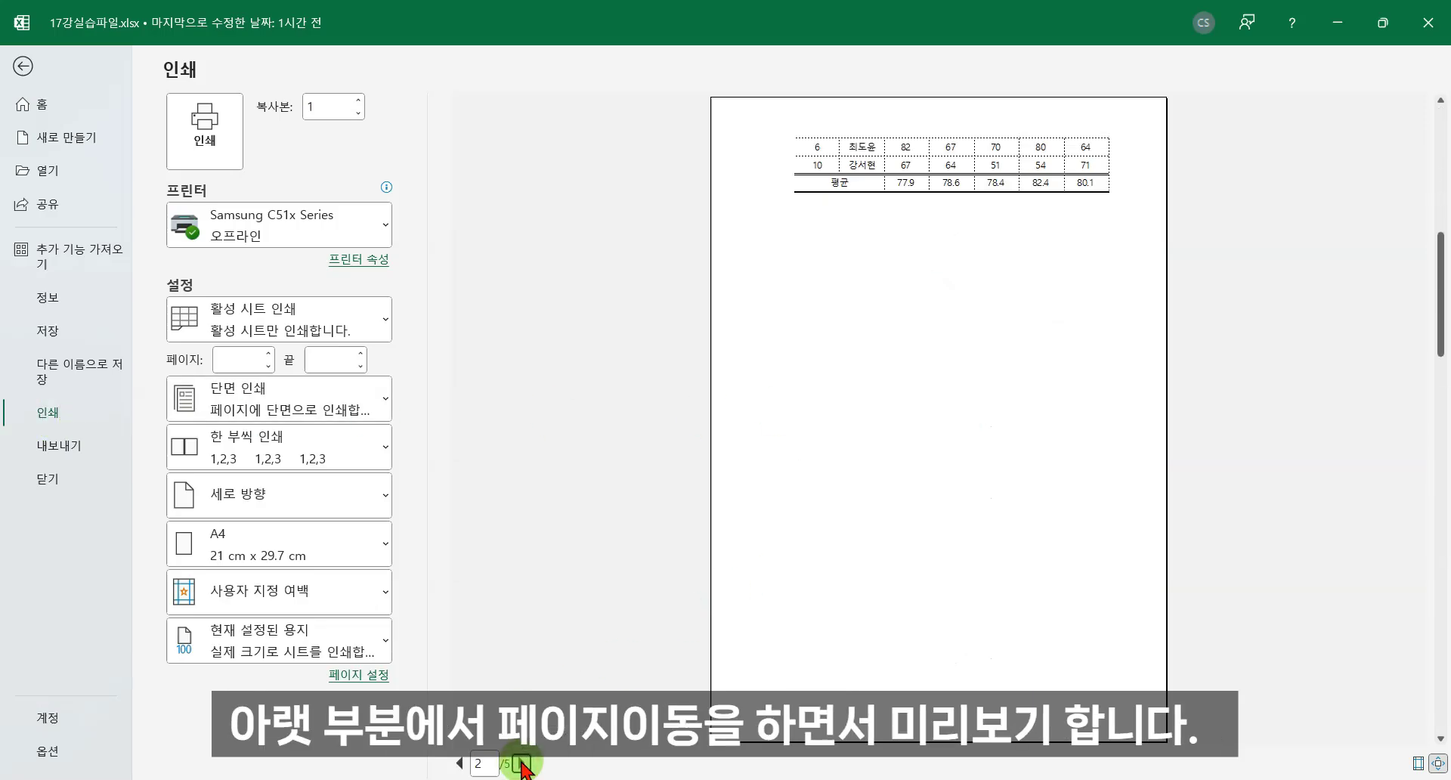
click(523, 763)
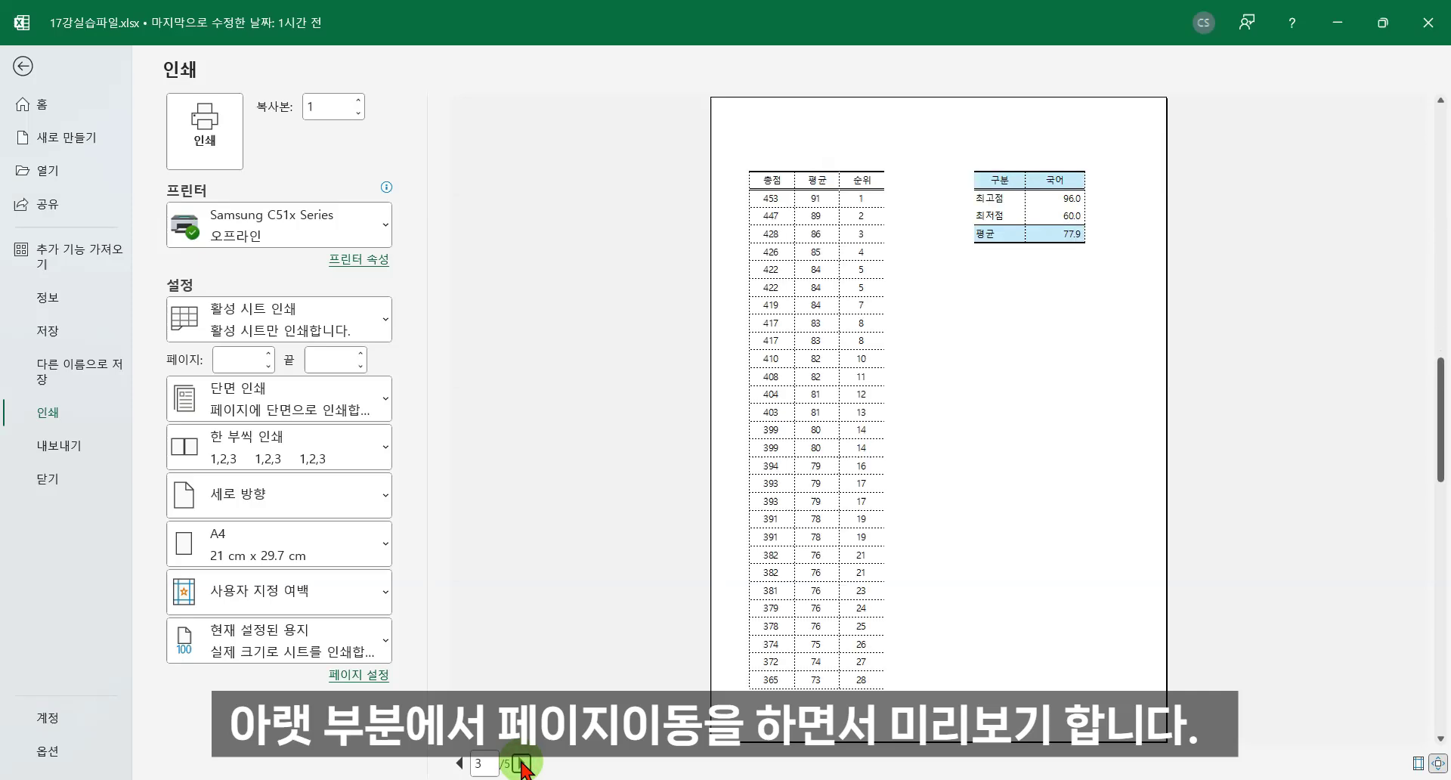
click(523, 764)
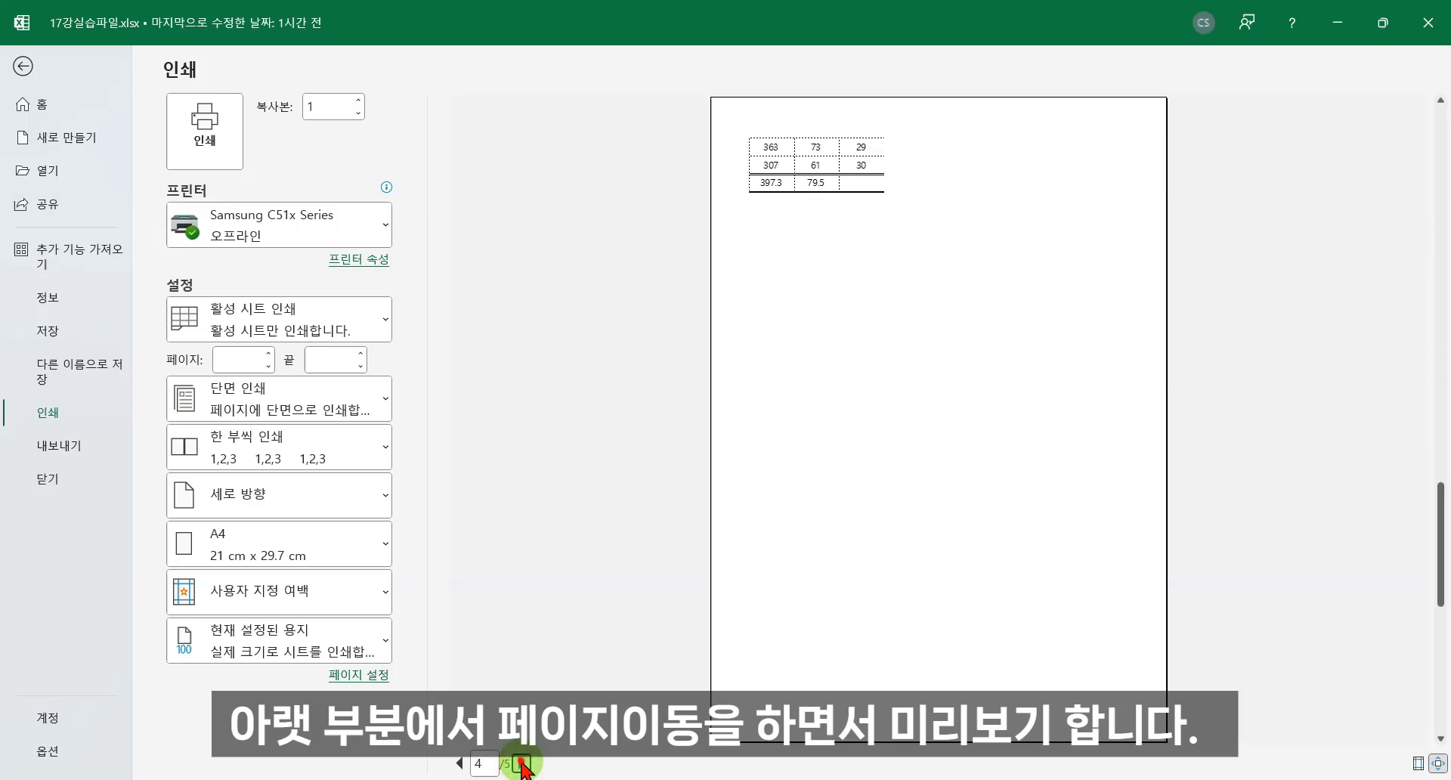
click(523, 764)
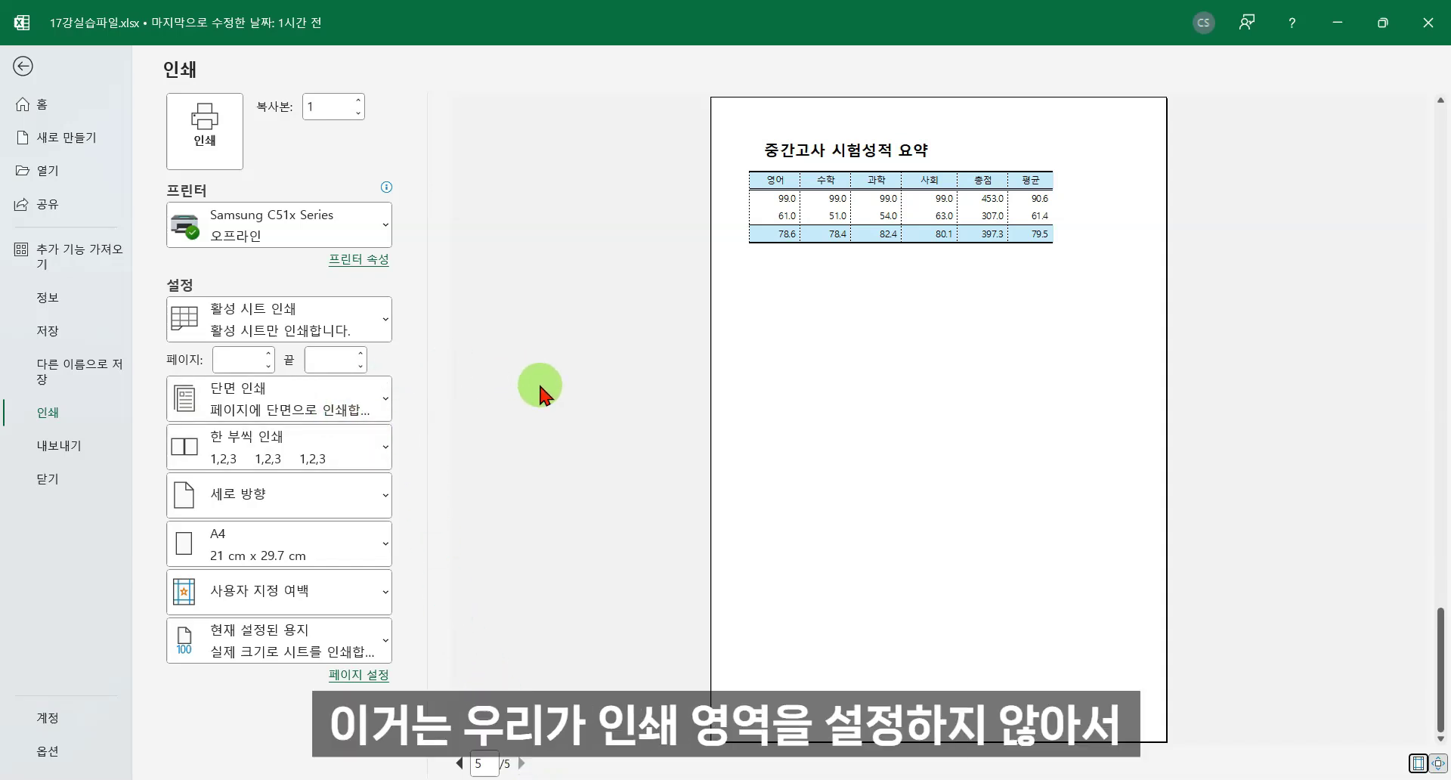
click(23, 66)
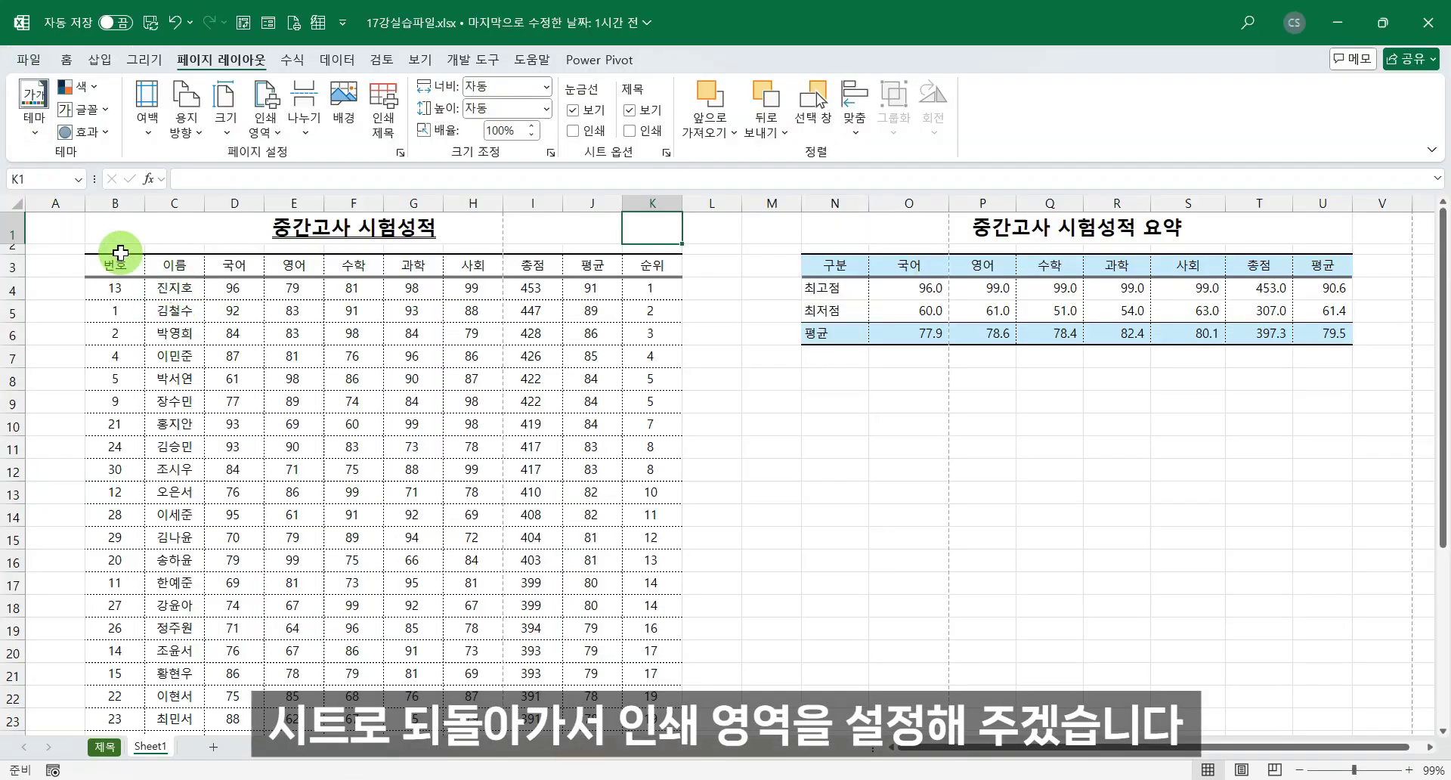
Select the 중간고사 시험성적 table from its title through the average row, B1:K34.
click(119, 224)
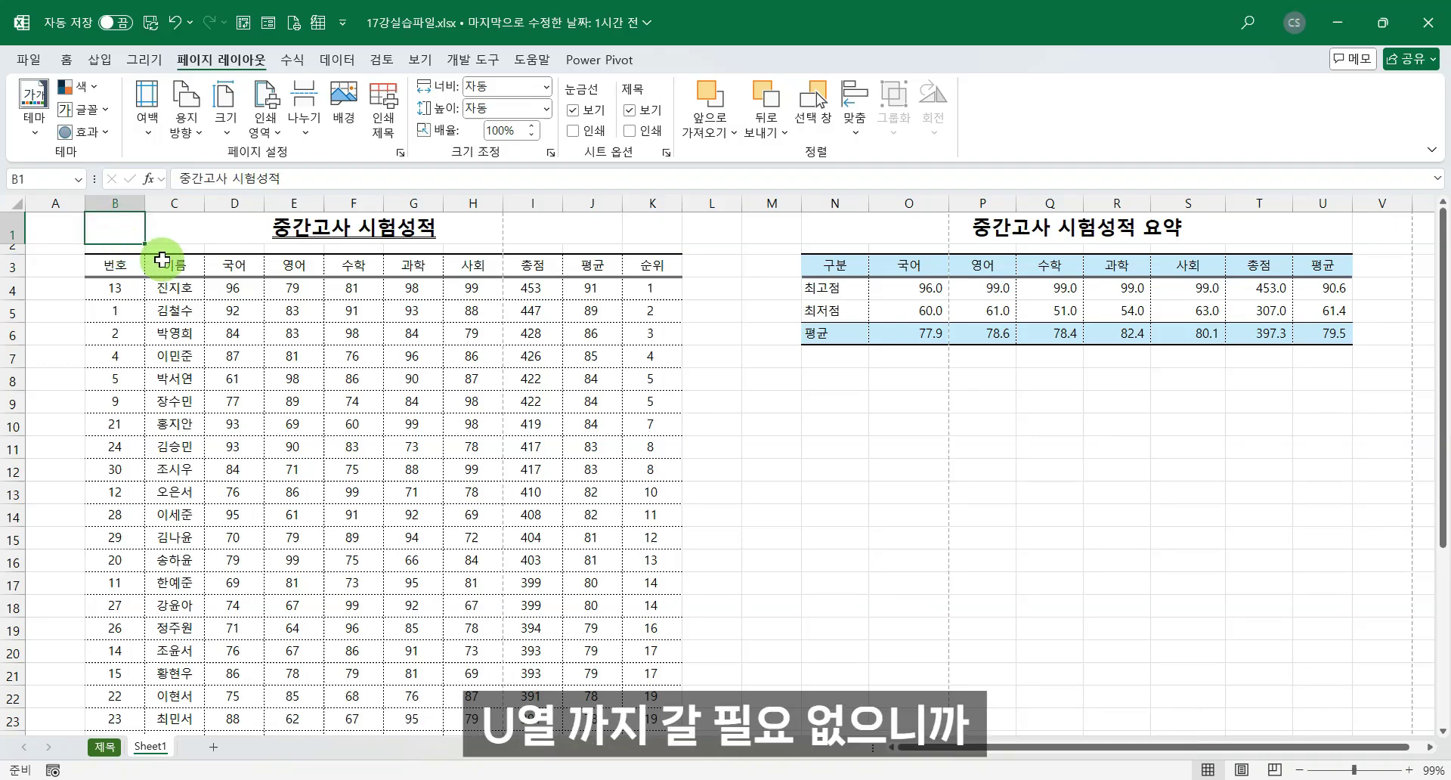
key(ctrl+shift+Right)
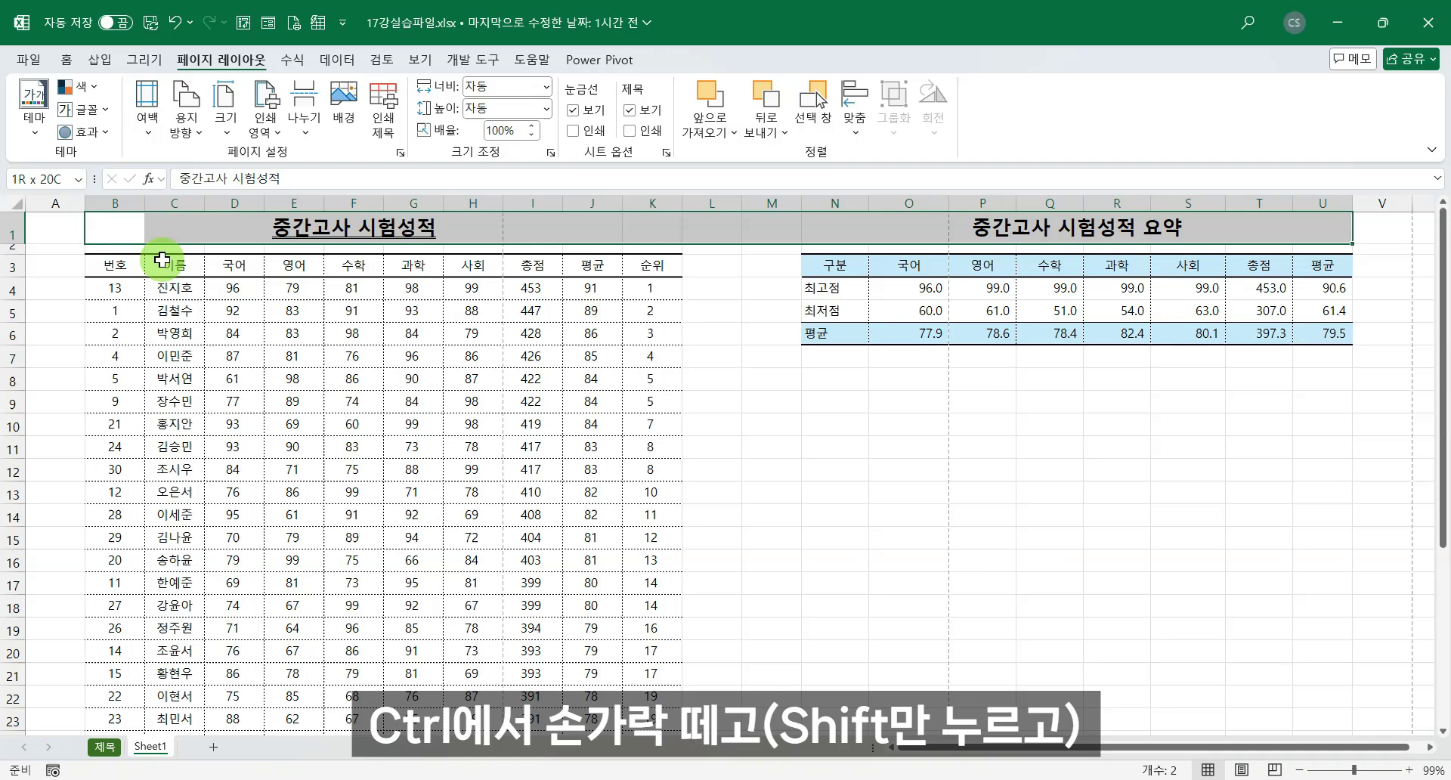
key(shift+Left)
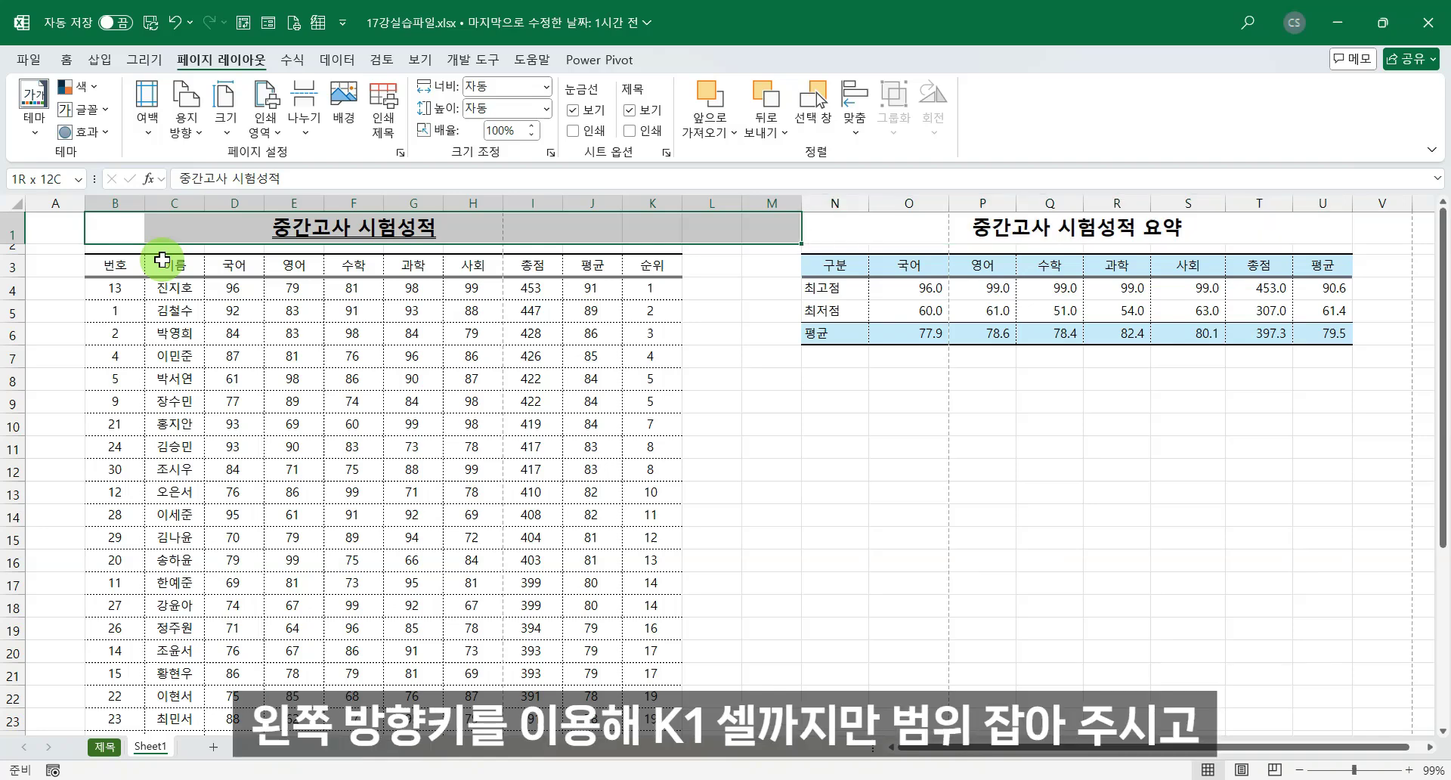
key(shift+Left)
key(shift+Left)
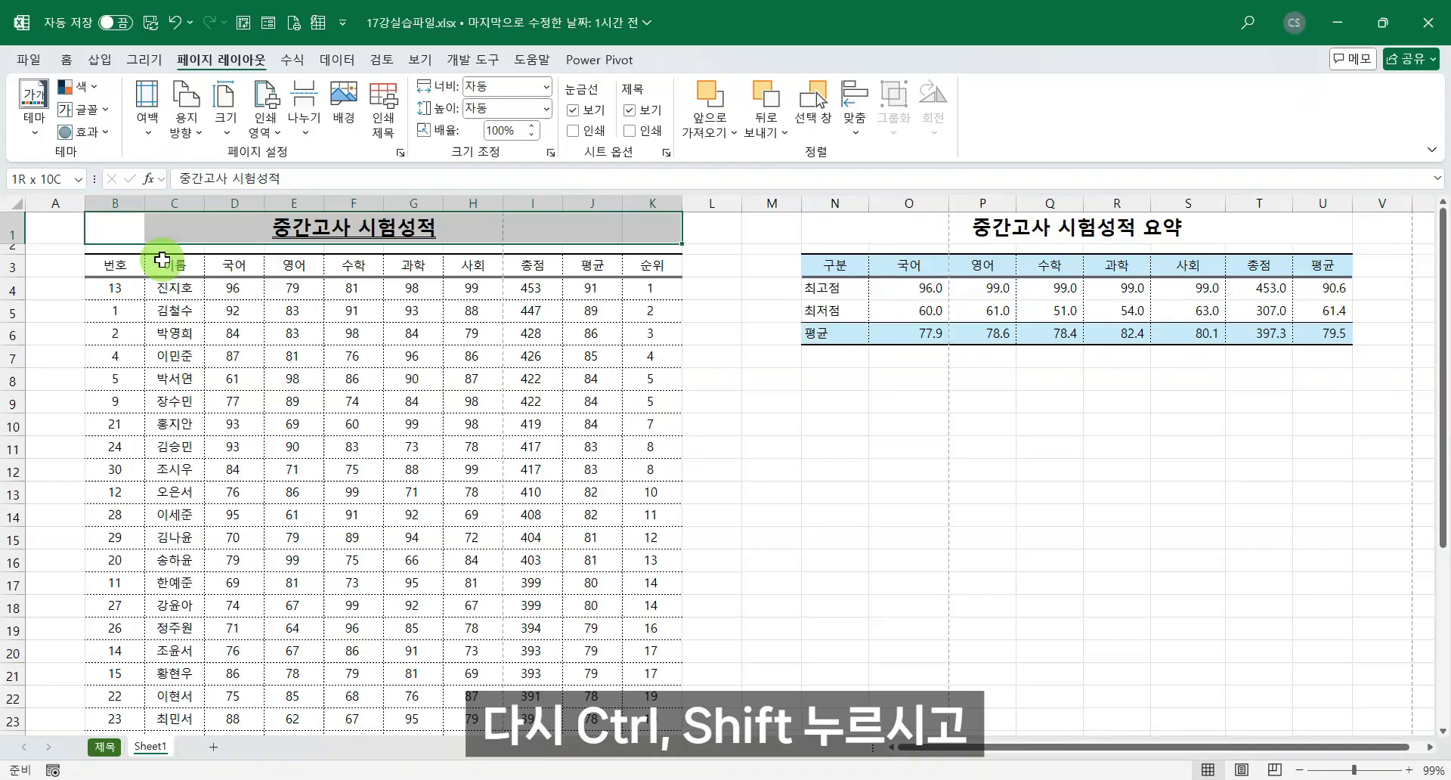
key(ctrl+shift+Down)
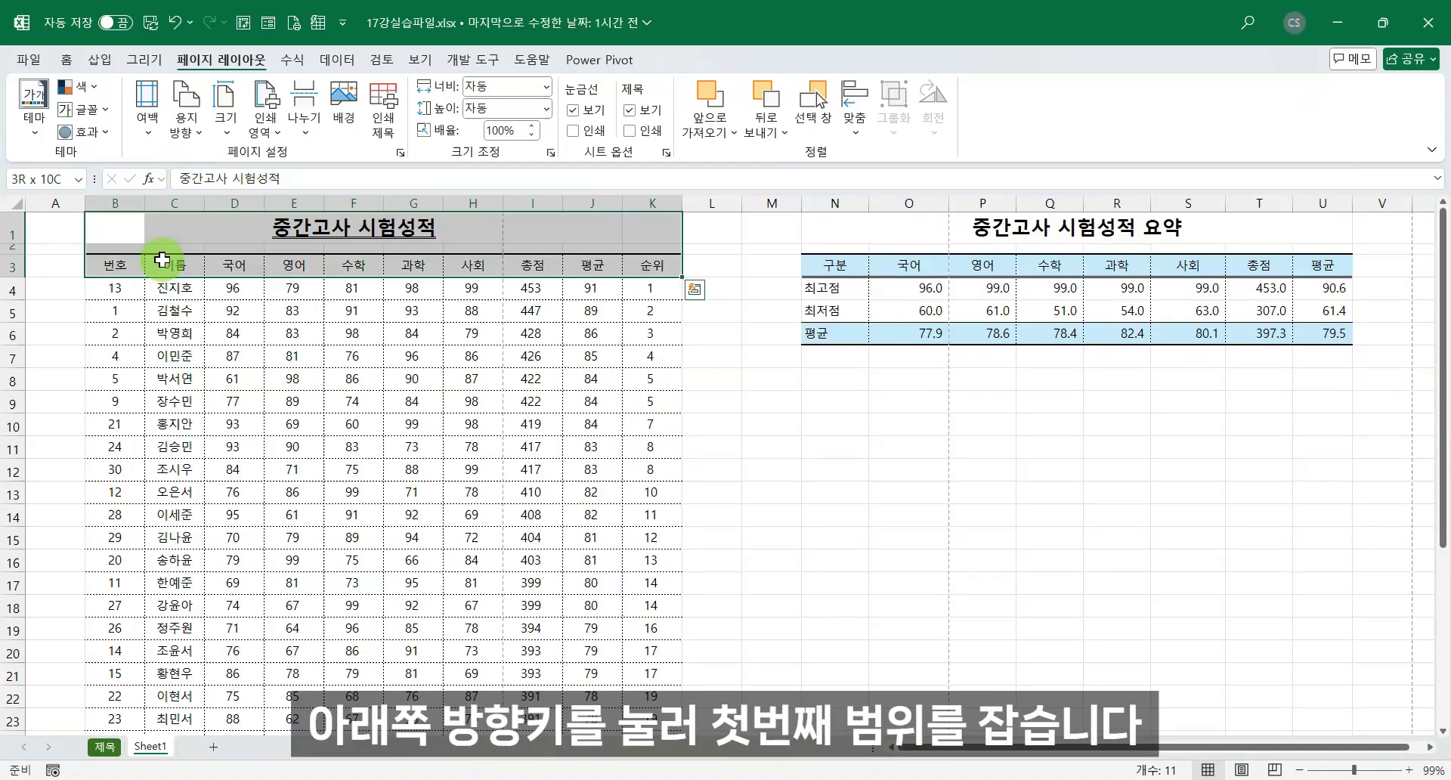
key(ctrl+shift+Down)
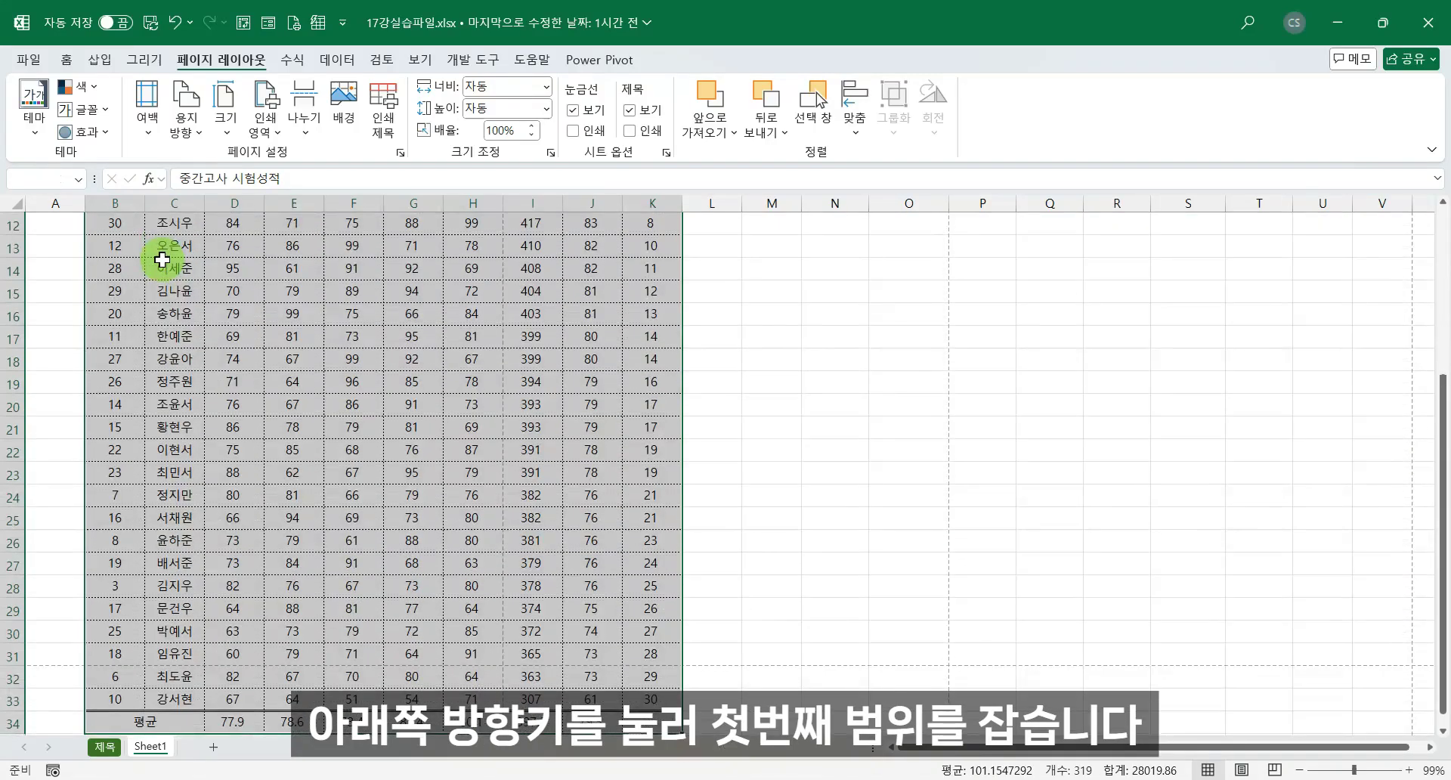
scroll(657, 376, up, 4)
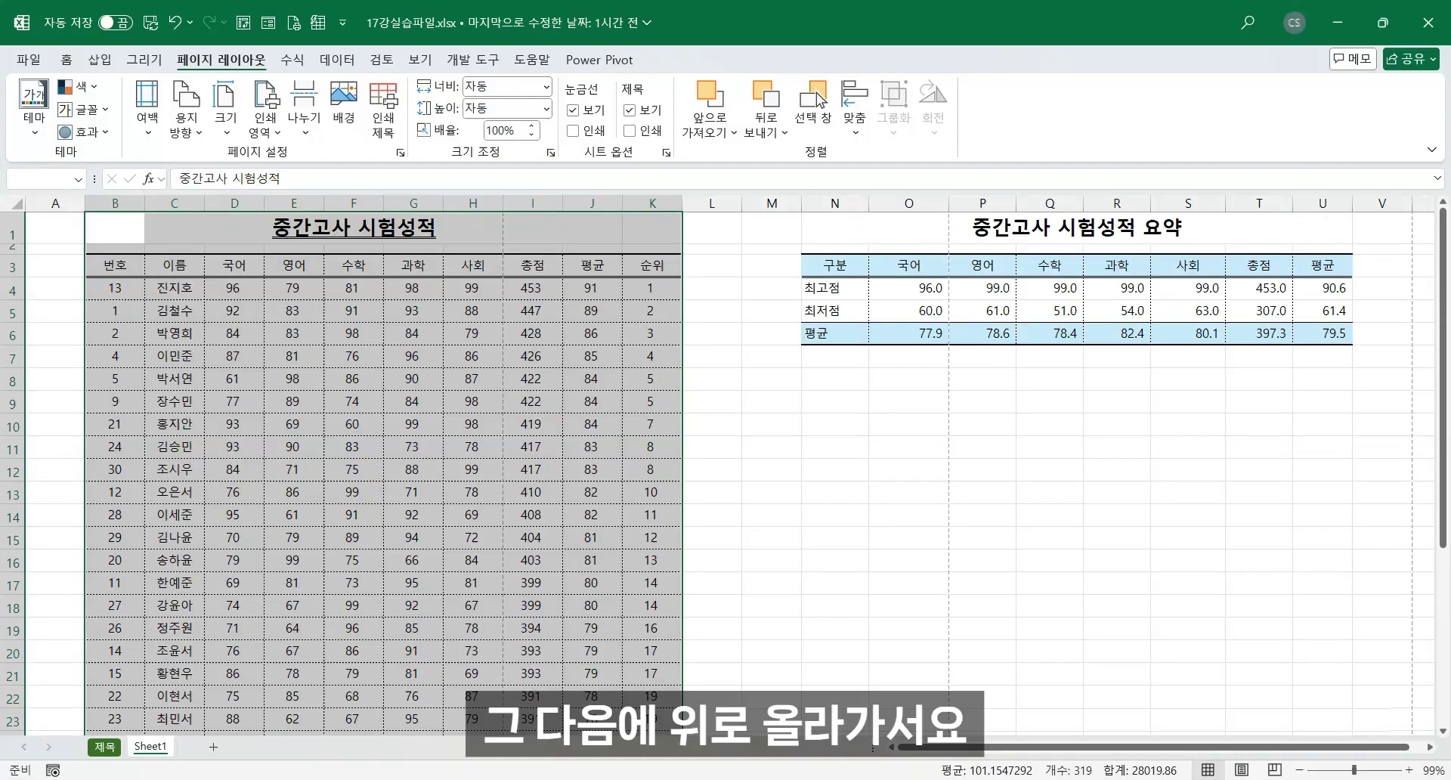
Add the 중간고사 시험성적 요약 table N1:U6 to the selection and set both ranges as the print area.
ctrl+click(840, 224)
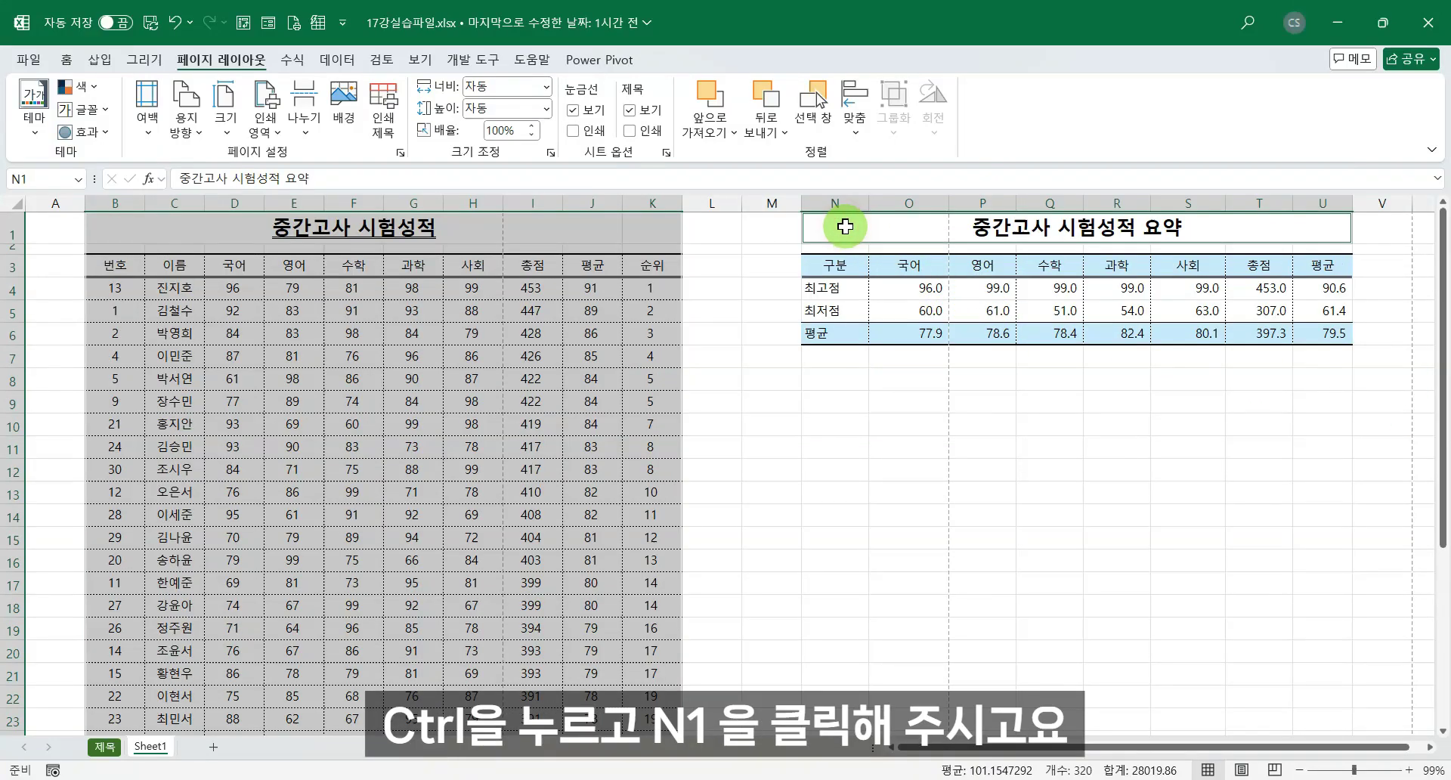
ctrl+click(867, 258)
key(ctrl+shift+Right)
key(ctrl+shift+Down)
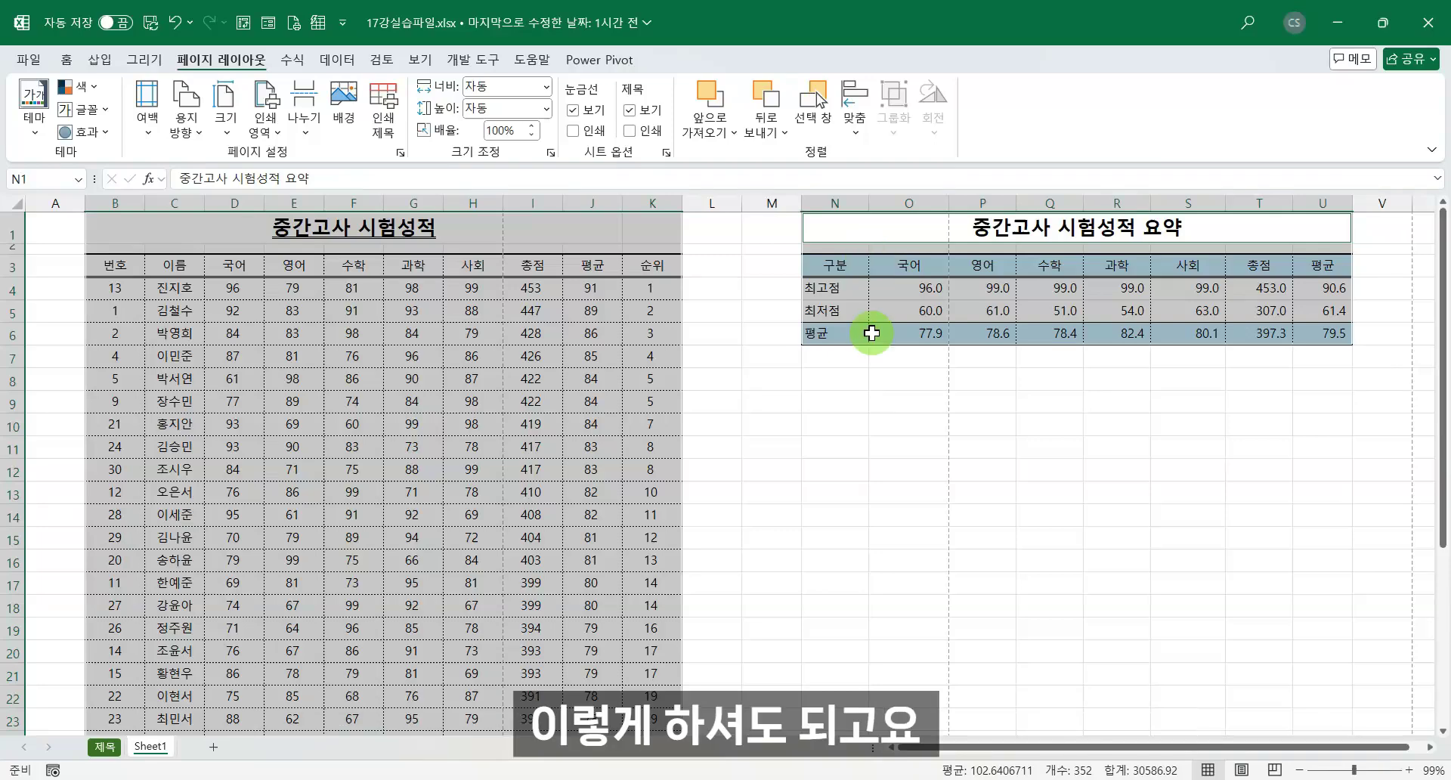
click(264, 122)
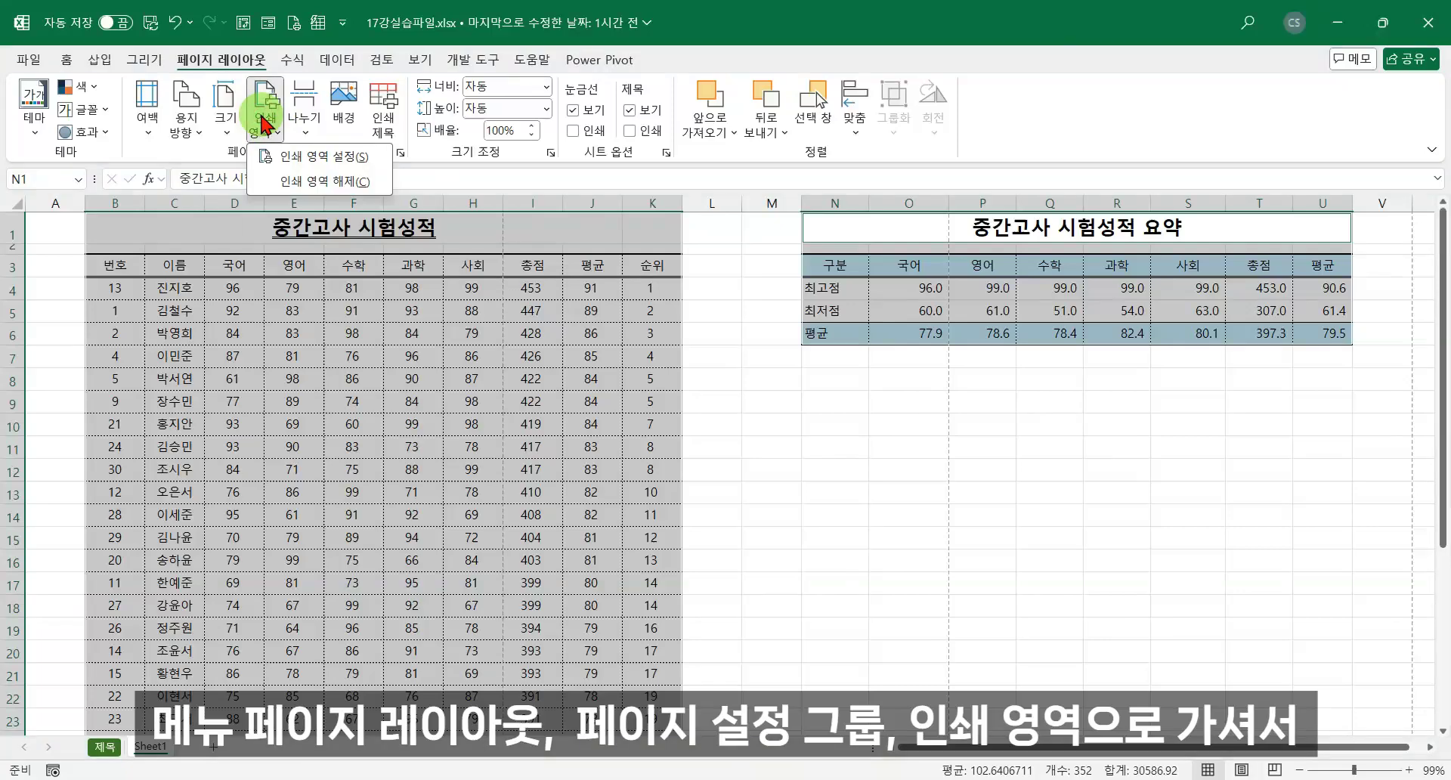
click(299, 157)
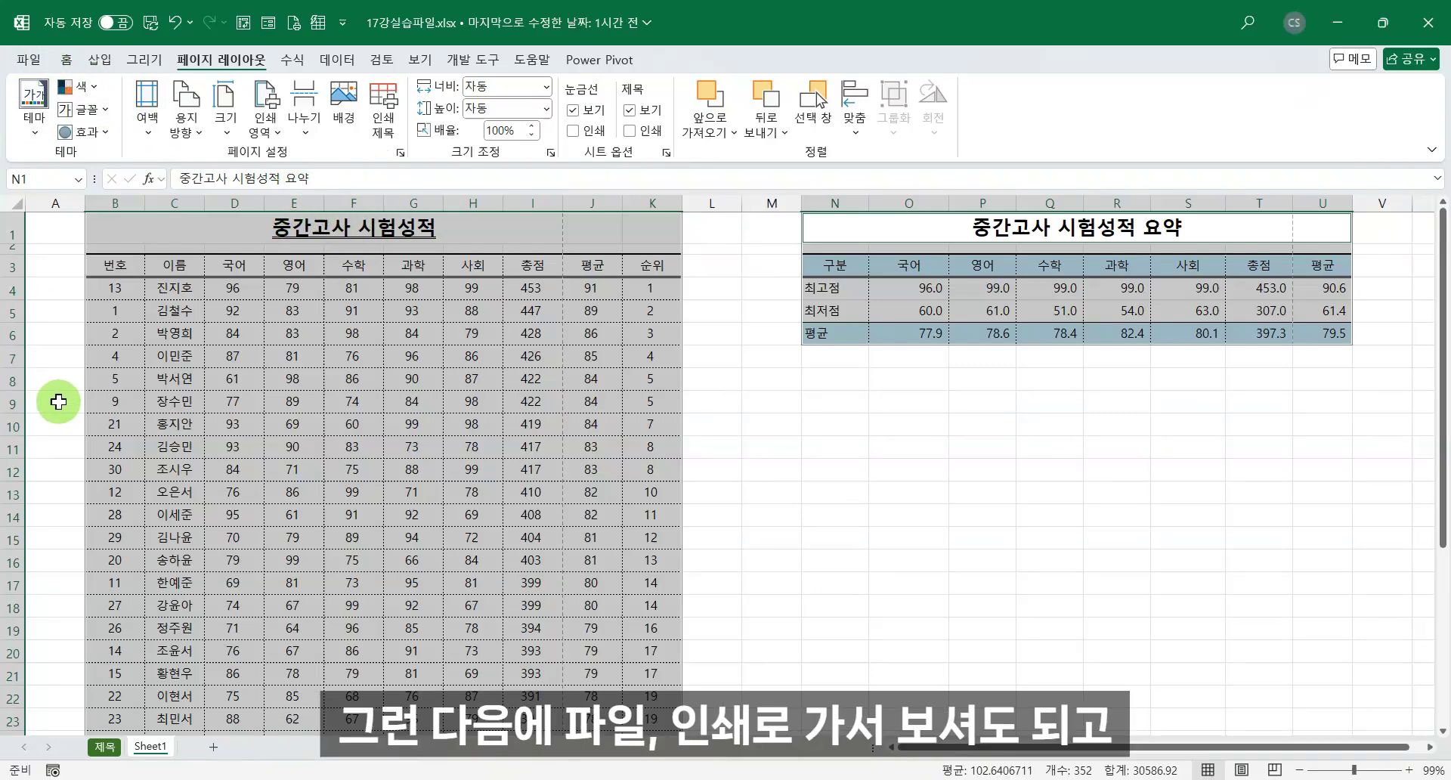
Preview the print area from the page setup and check every page for columns and rows that spill over.
click(400, 153)
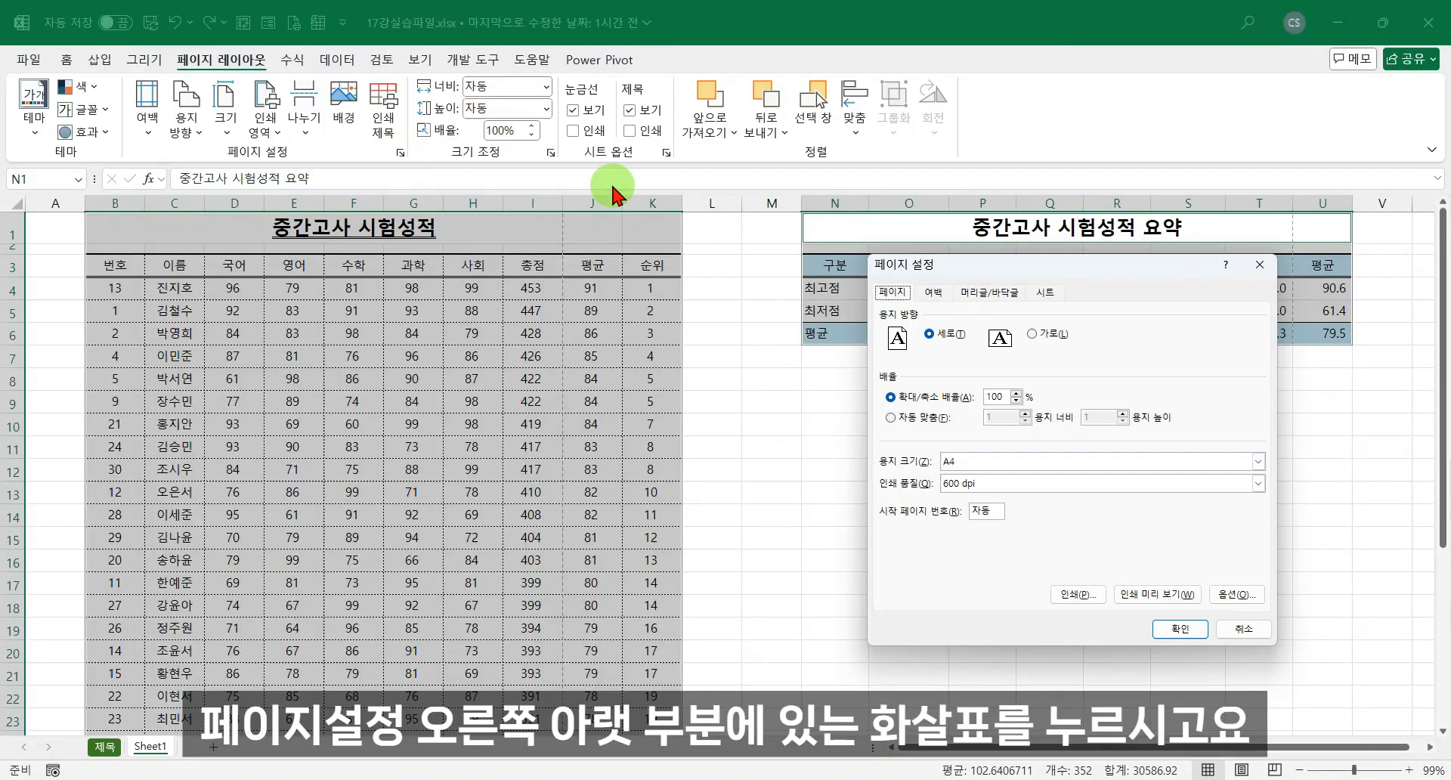
click(1149, 594)
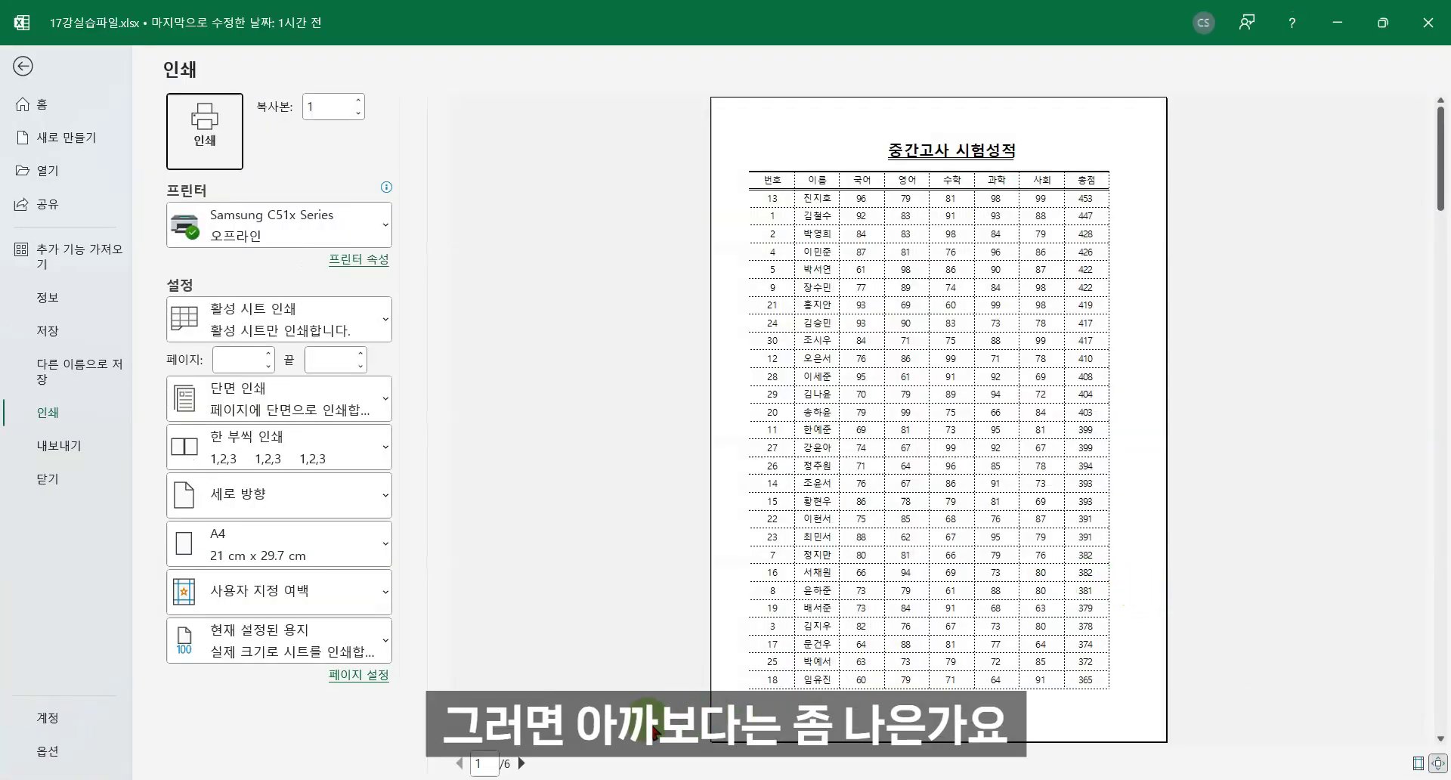
click(522, 763)
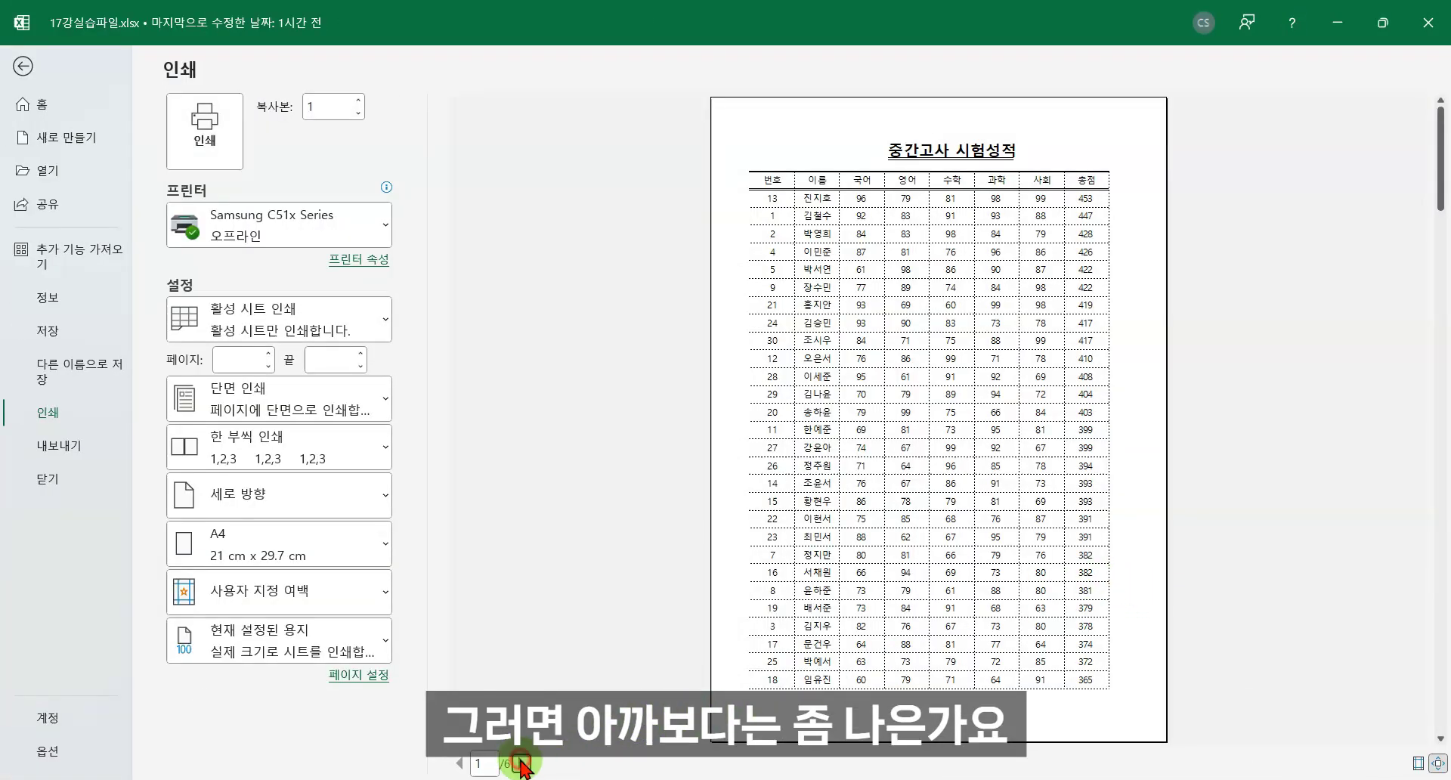
click(521, 764)
click(522, 763)
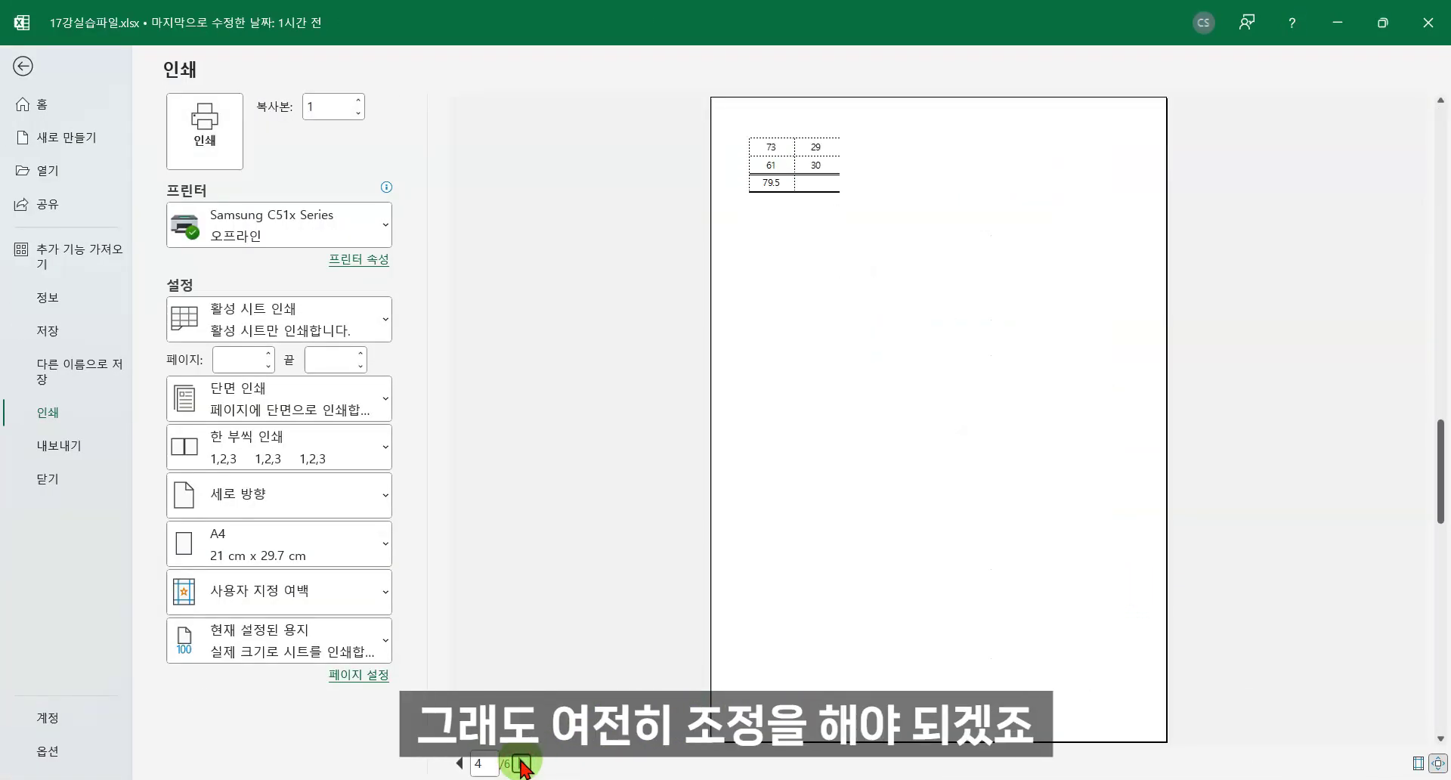
click(522, 763)
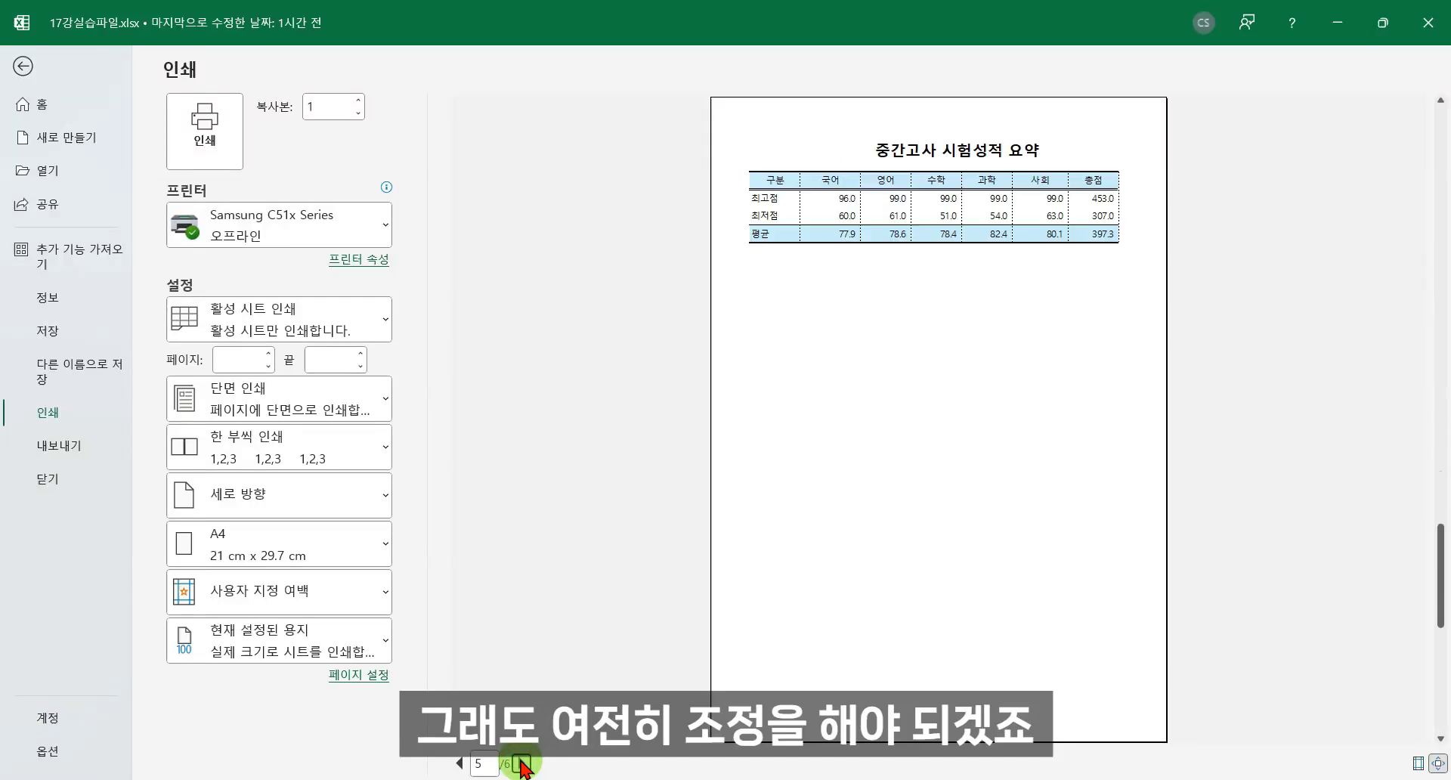
click(521, 763)
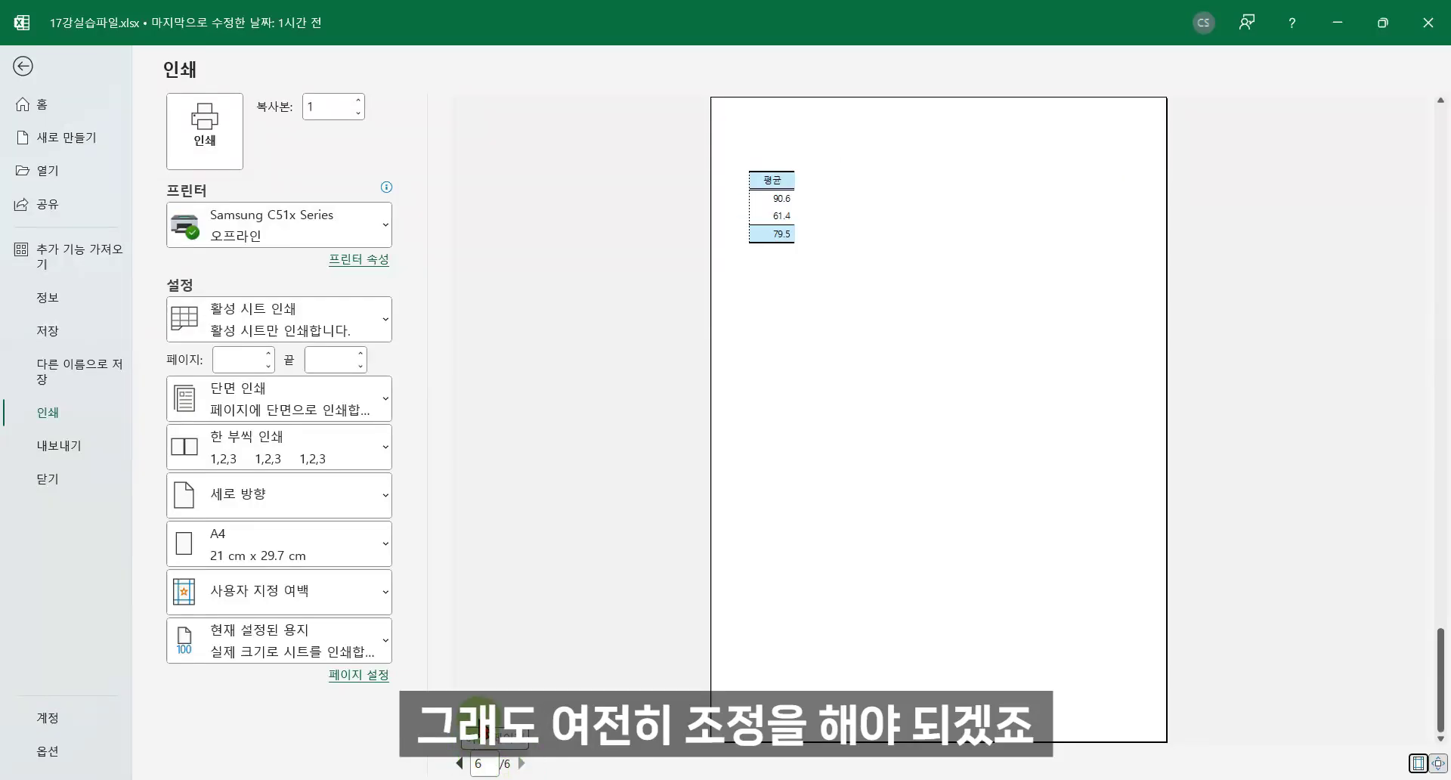
click(460, 763)
click(461, 763)
click(460, 764)
click(461, 763)
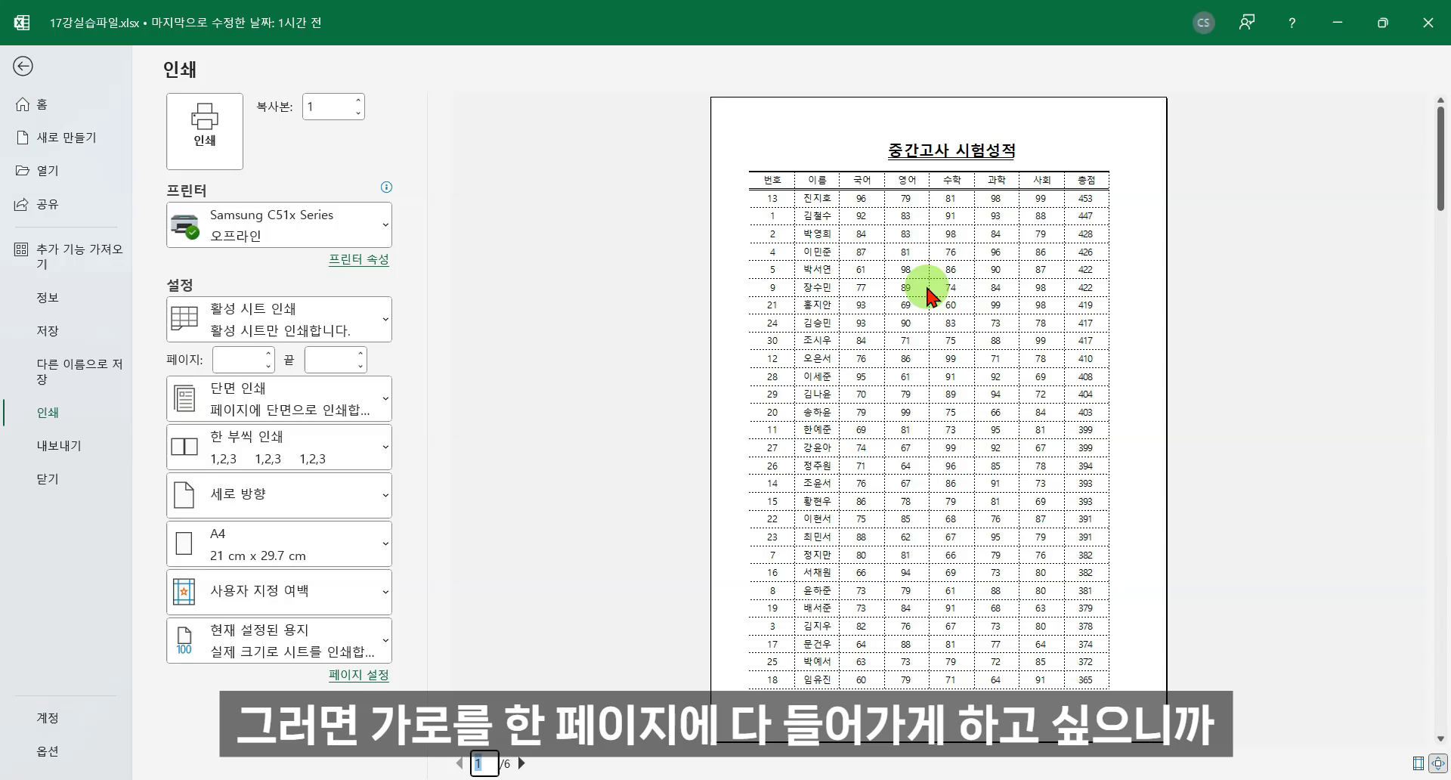
Set the page scaling to fit 1 page wide by 1 page tall.
click(352, 677)
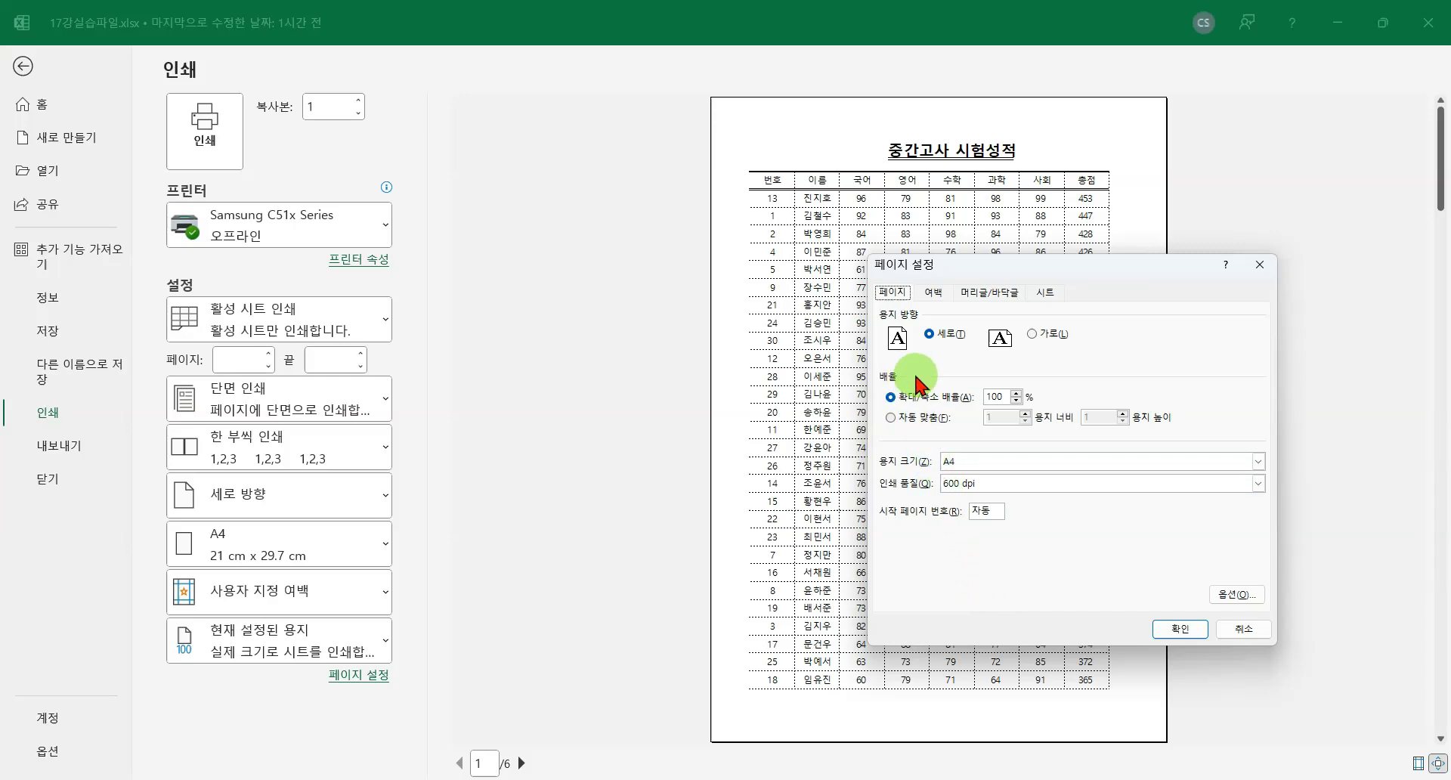
click(934, 300)
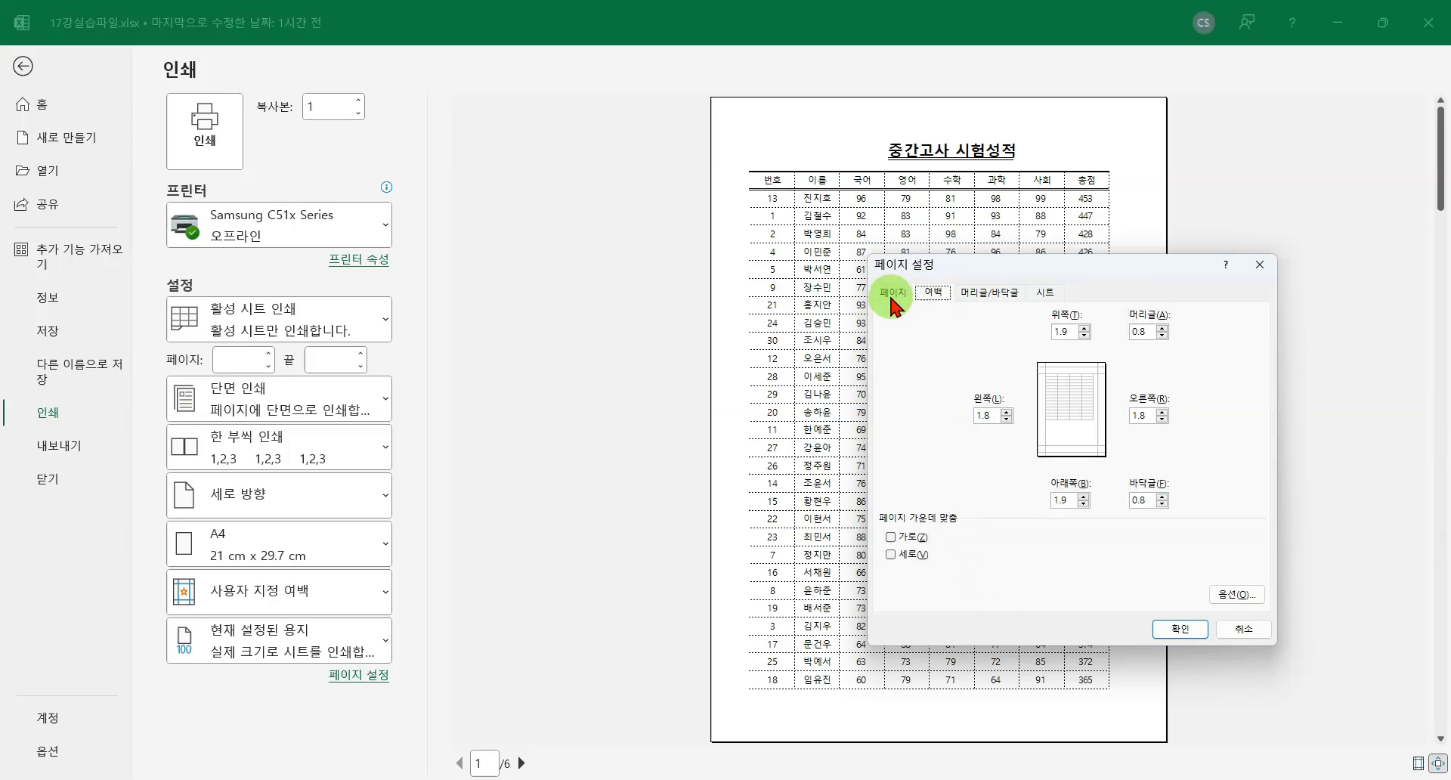
click(892, 302)
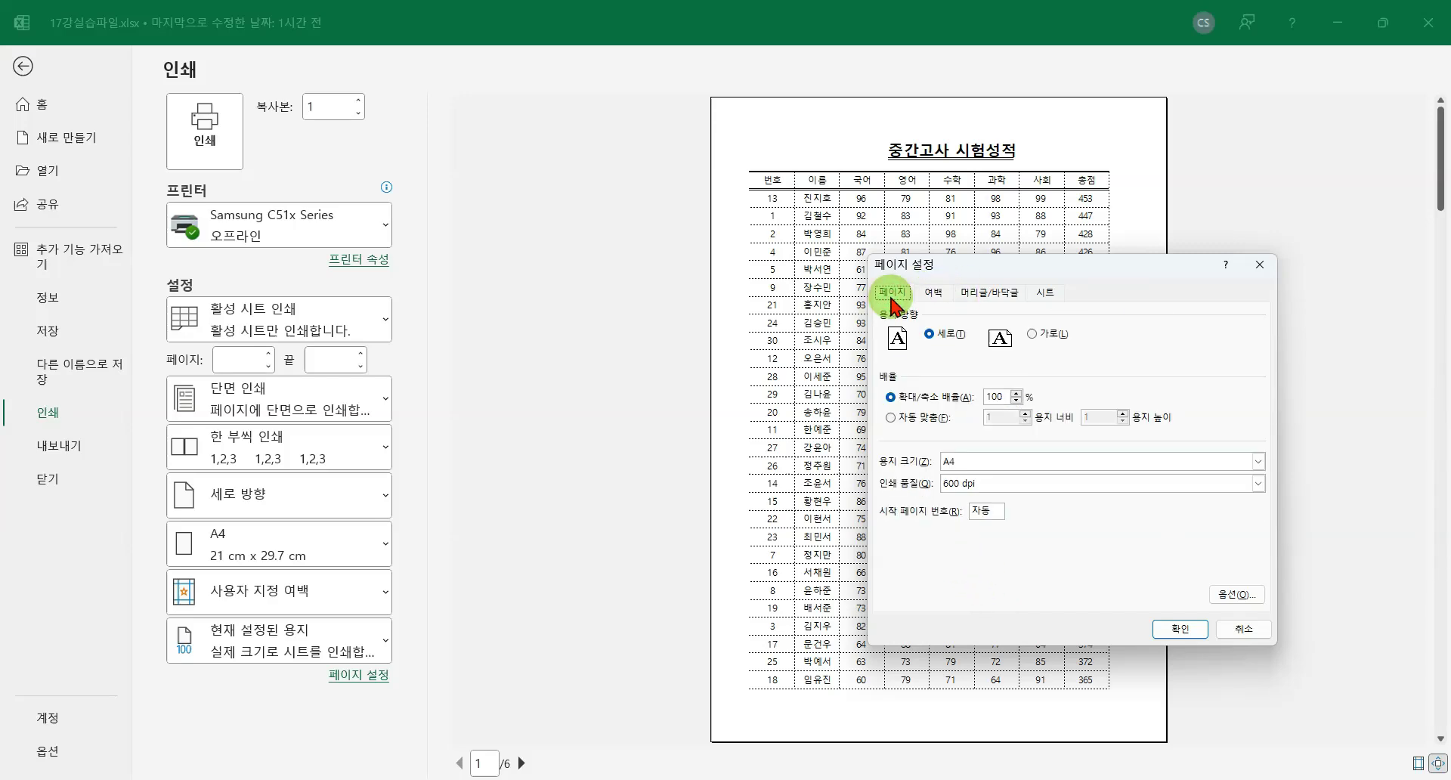
click(892, 419)
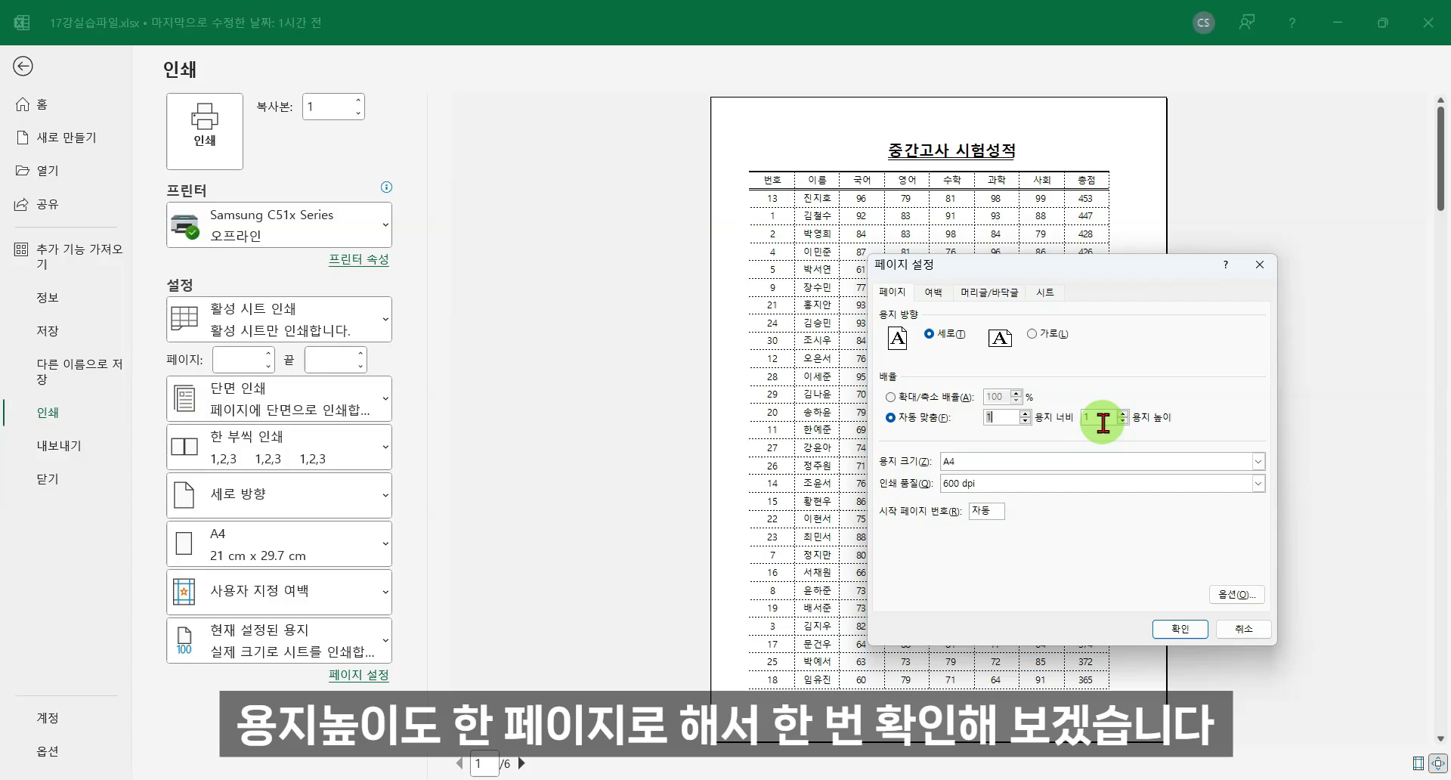
click(1180, 628)
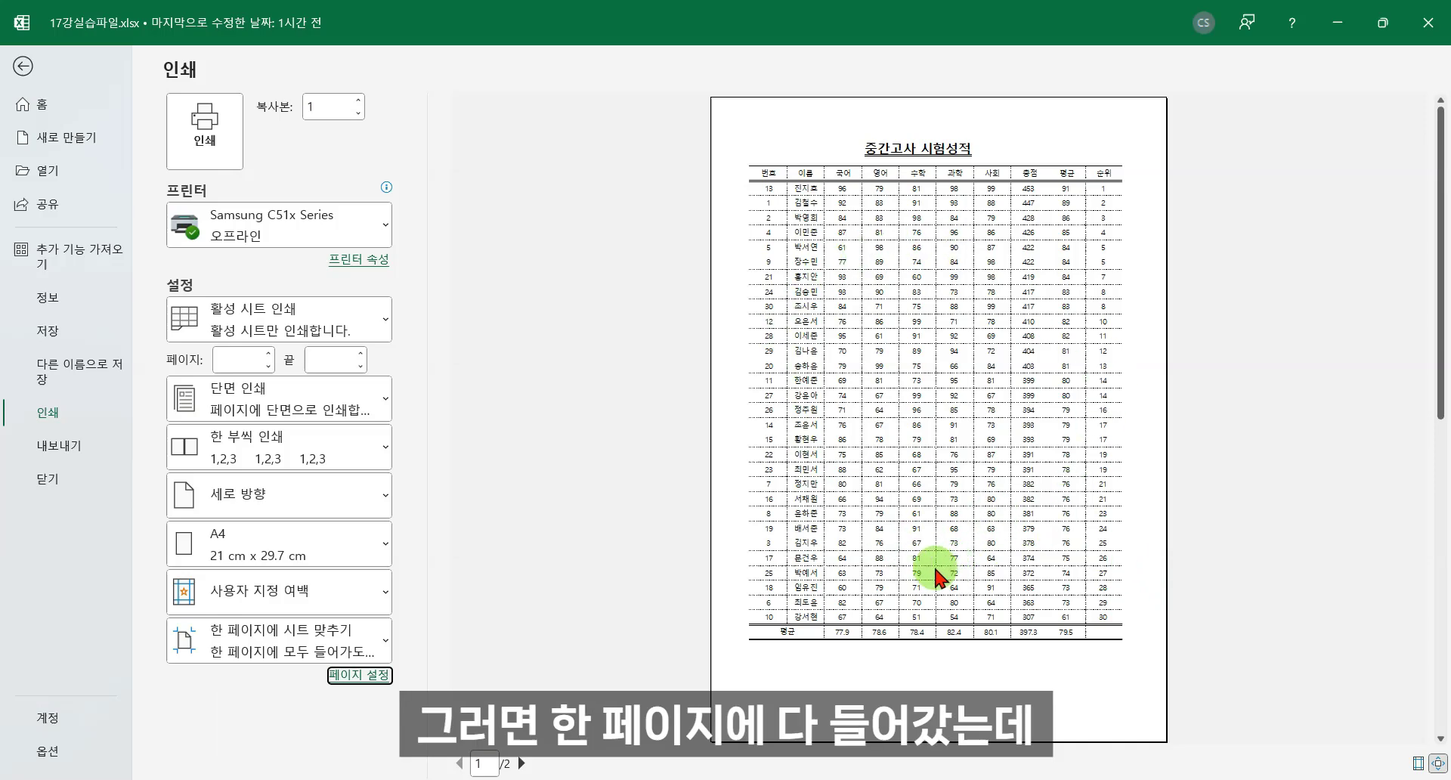
Check the placement of both fitted tables in the print preview, and return to the sheet.
click(521, 764)
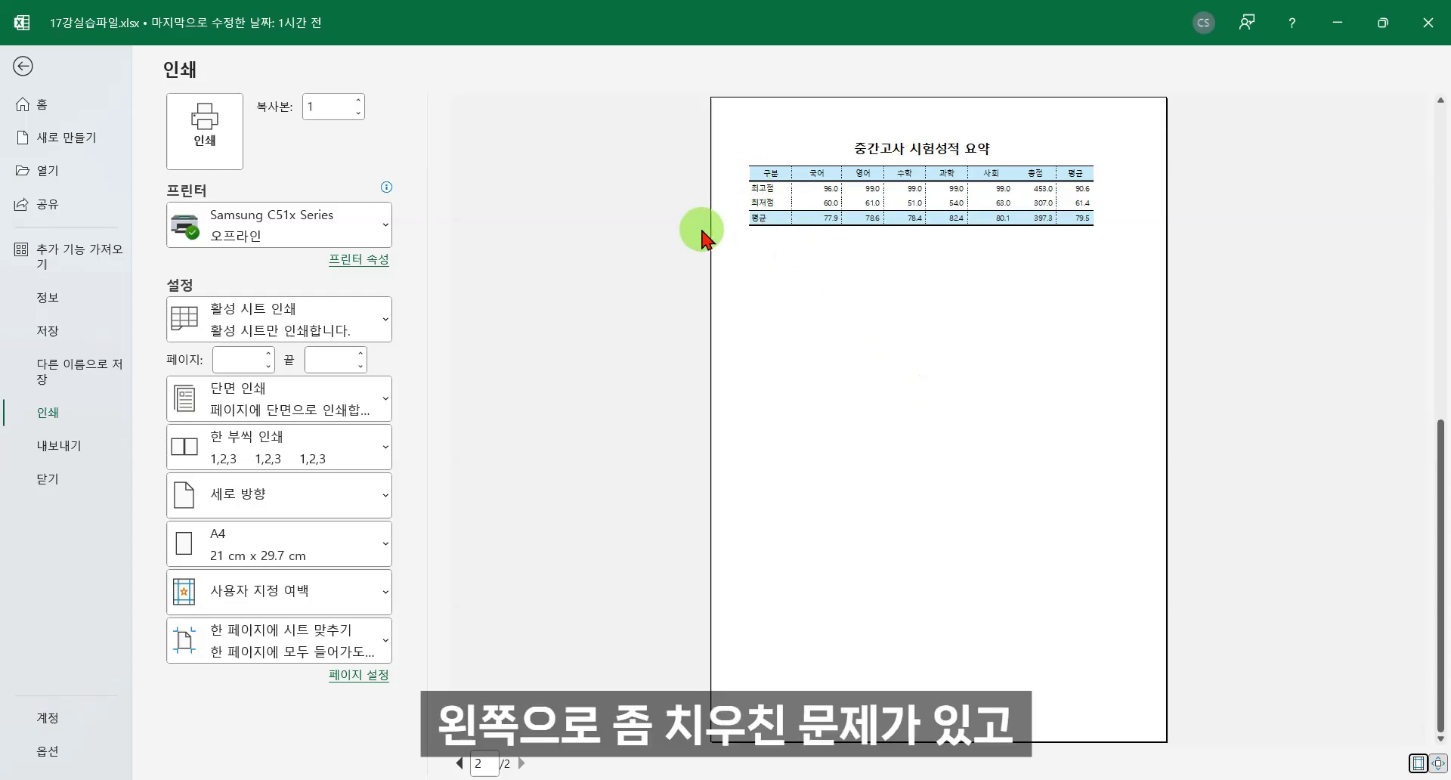
click(460, 763)
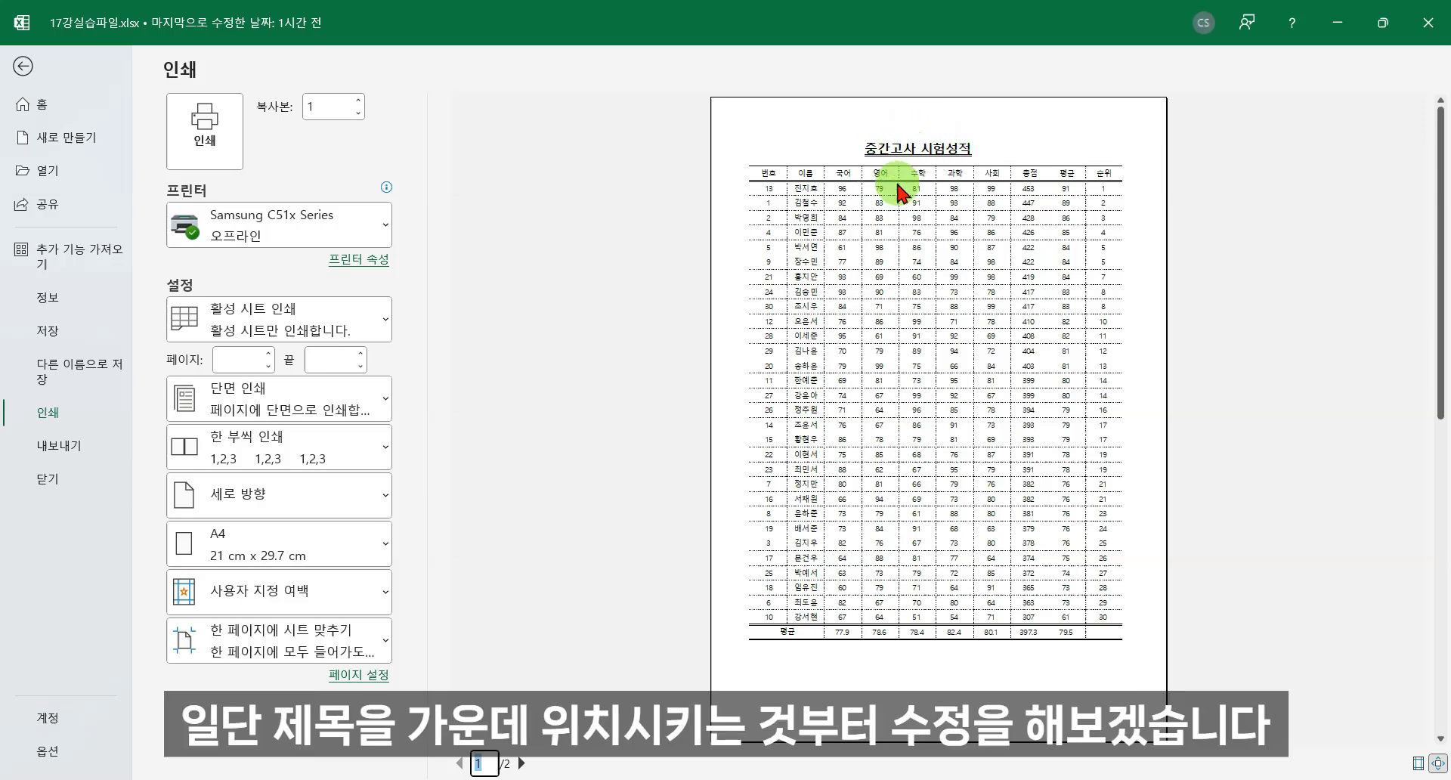
click(21, 68)
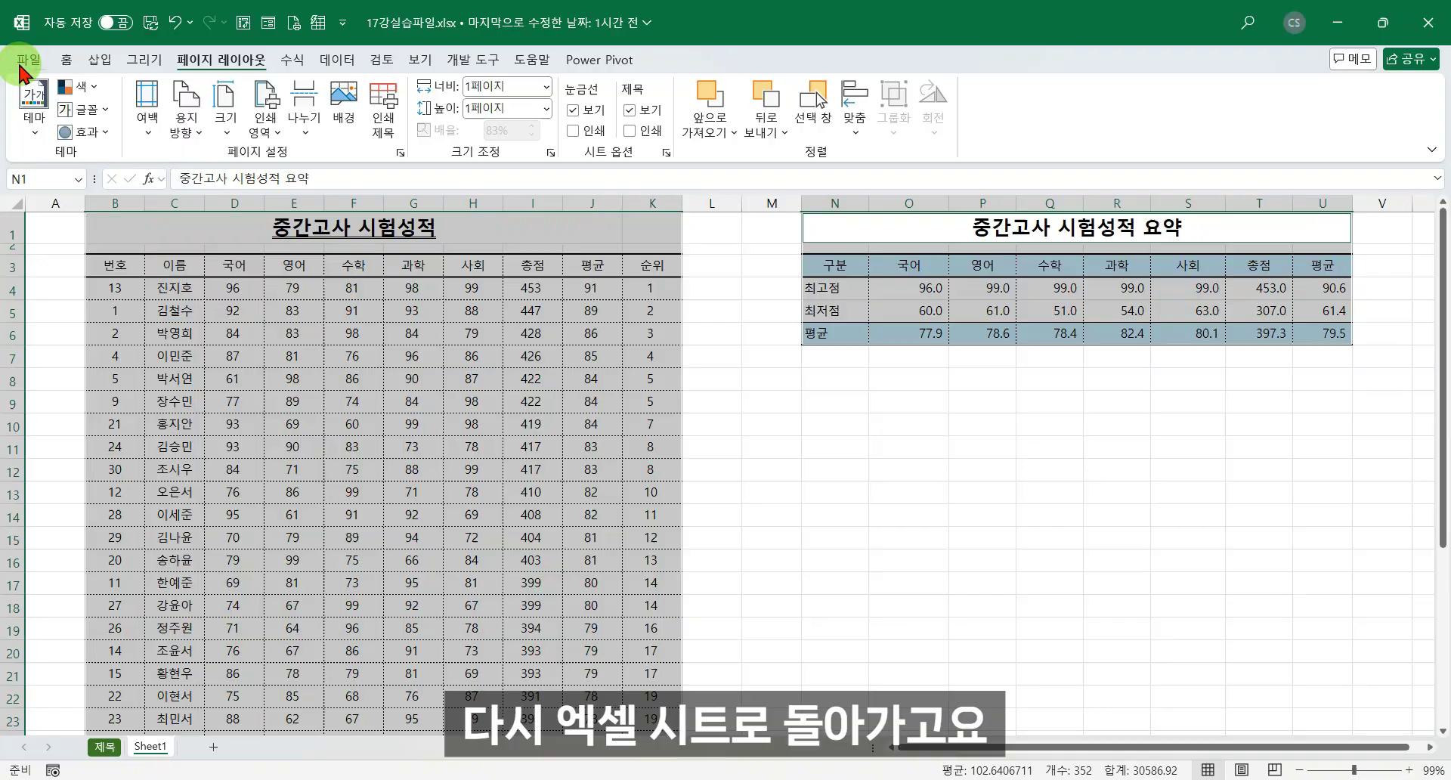
Check which row 1 cells from B1 to K1 the 중간고사 시험성적 title is centered across.
click(236, 257)
click(112, 227)
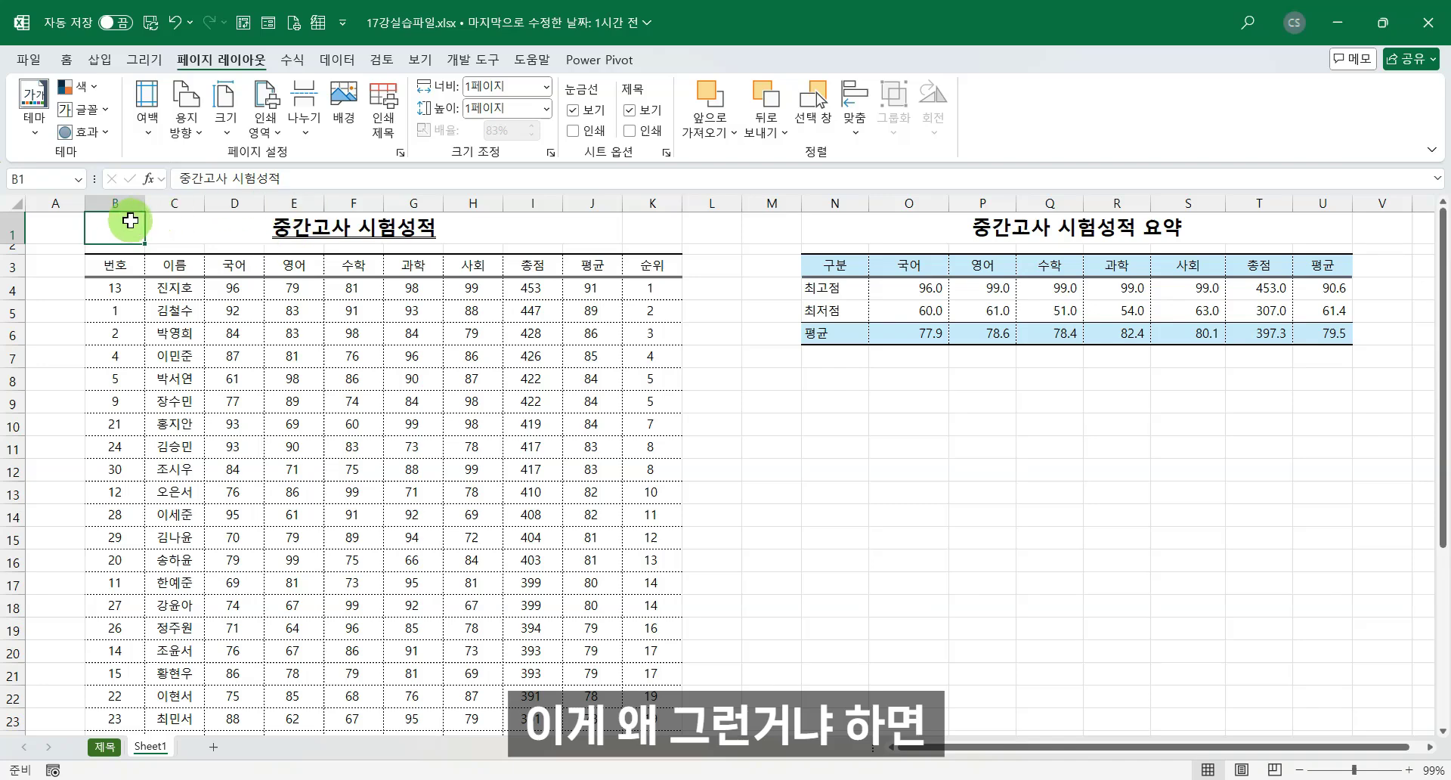
click(587, 227)
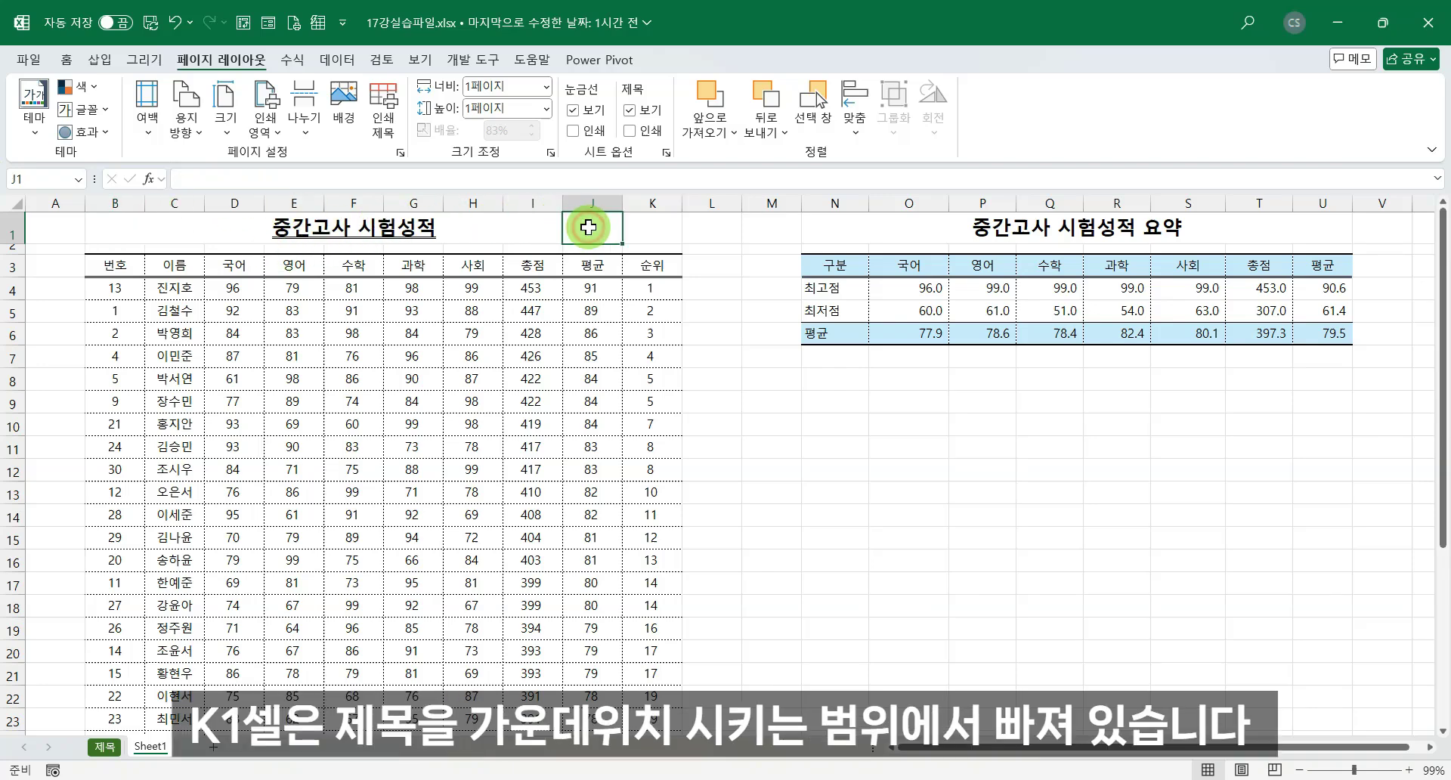
click(115, 227)
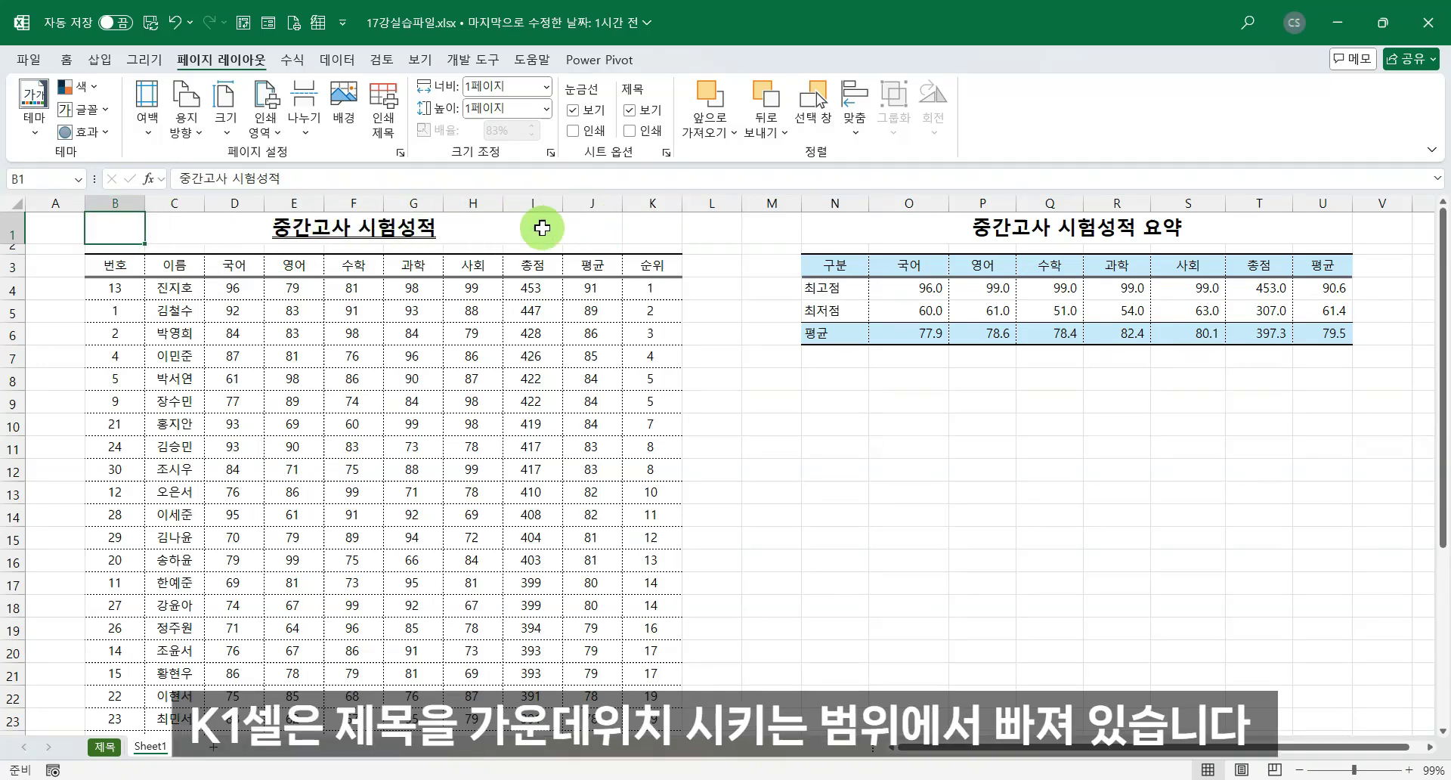
click(584, 227)
click(654, 232)
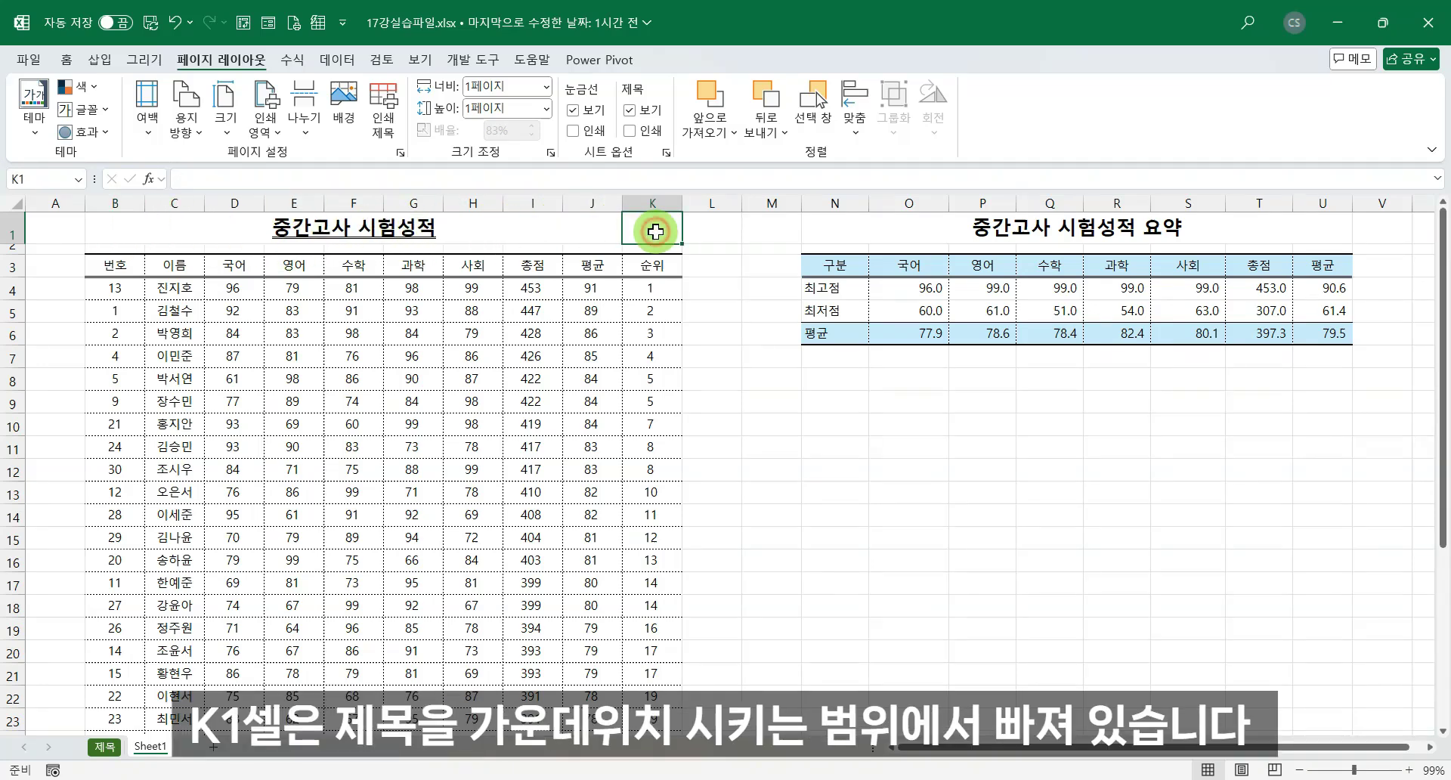
drag(121, 227, 580, 227)
click(582, 227)
Center the 중간고사 시험성적 title across cells B1:K1 with the 선택 영역의 가운데로 horizontal alignment.
drag(114, 227, 629, 234)
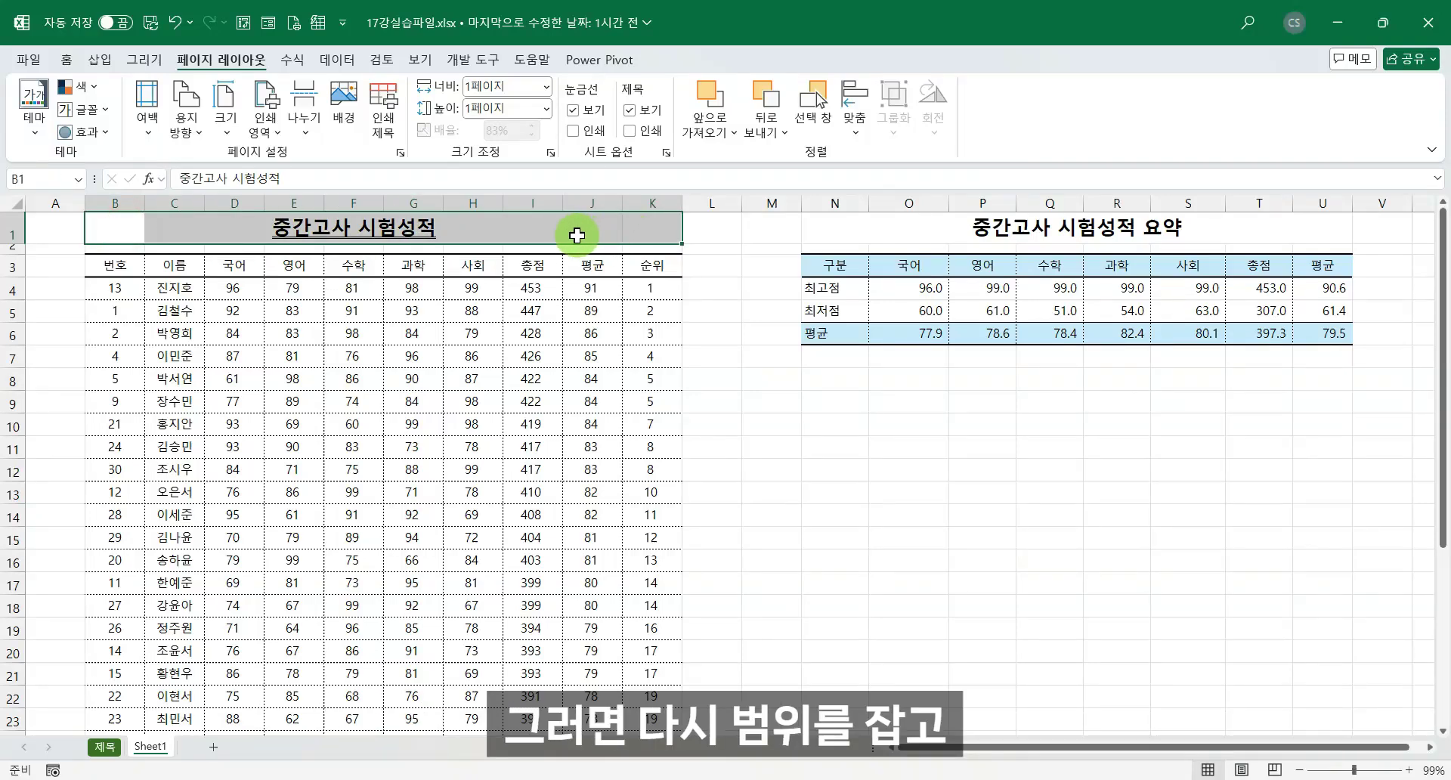
key(ctrl+1)
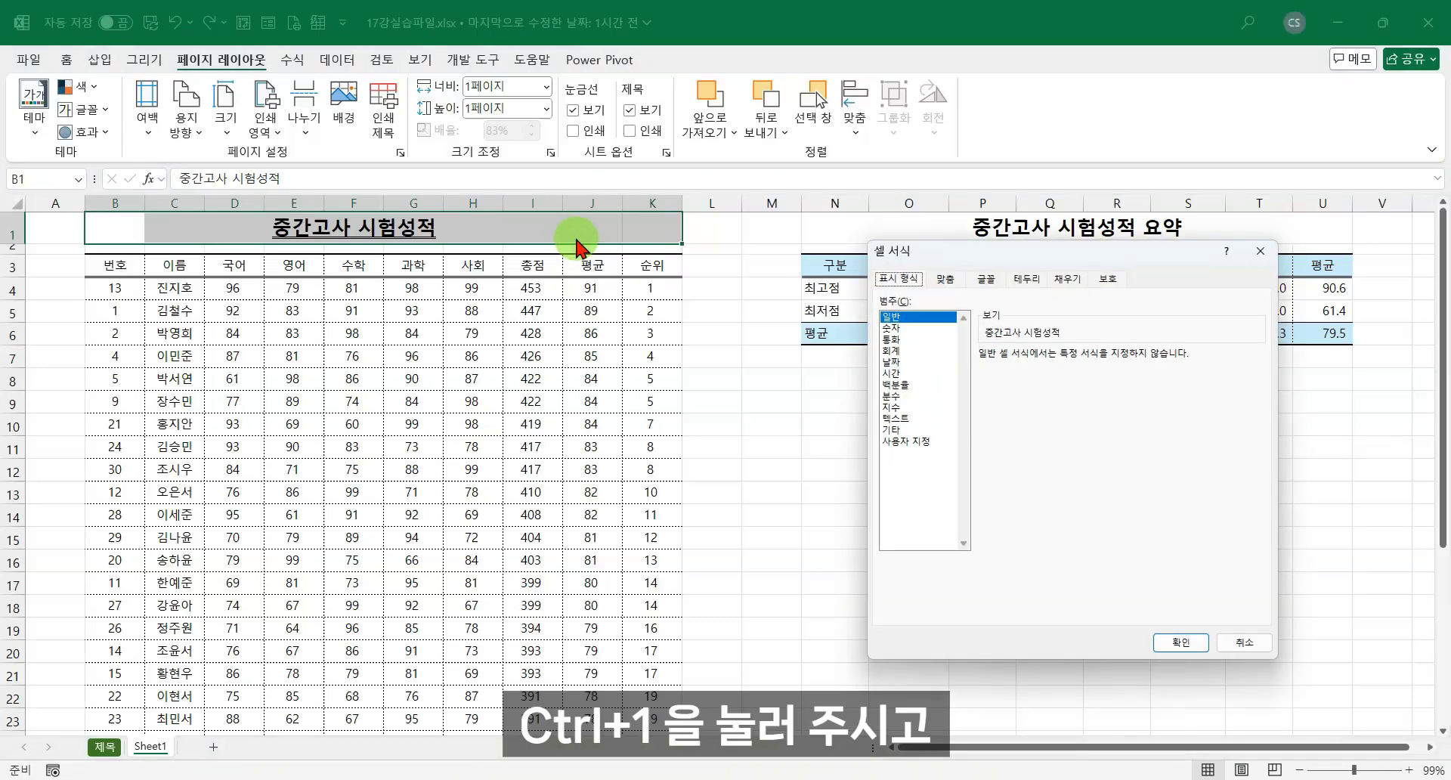
click(954, 280)
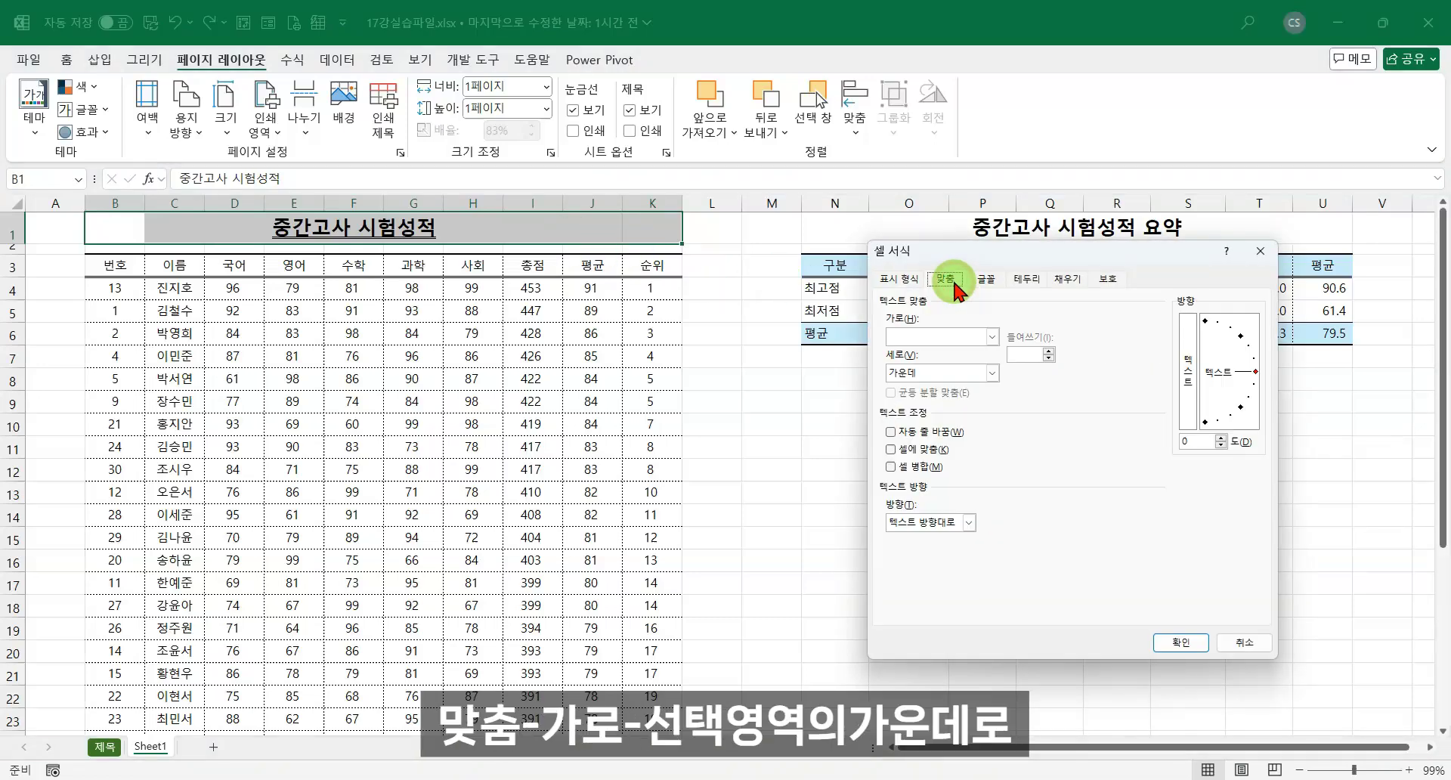
click(992, 336)
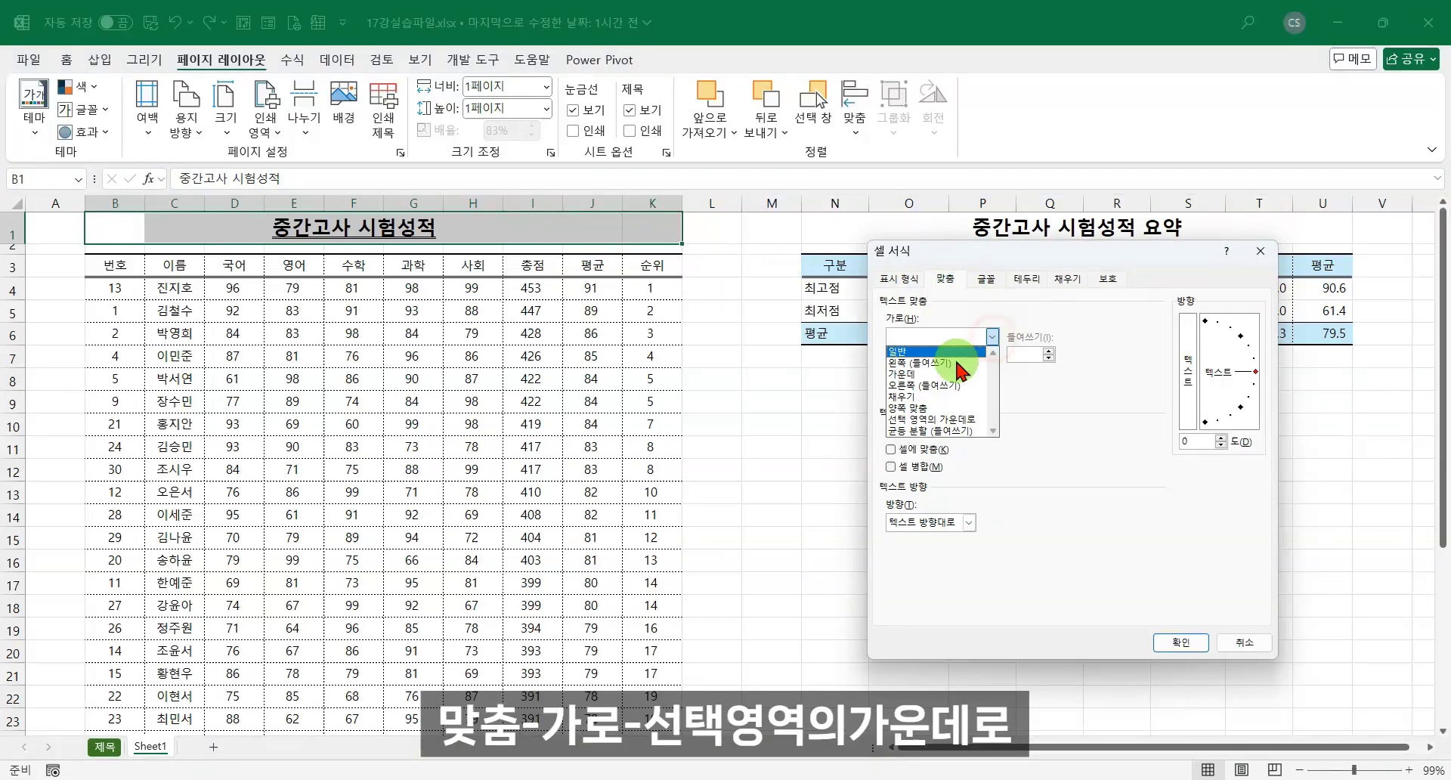
click(945, 421)
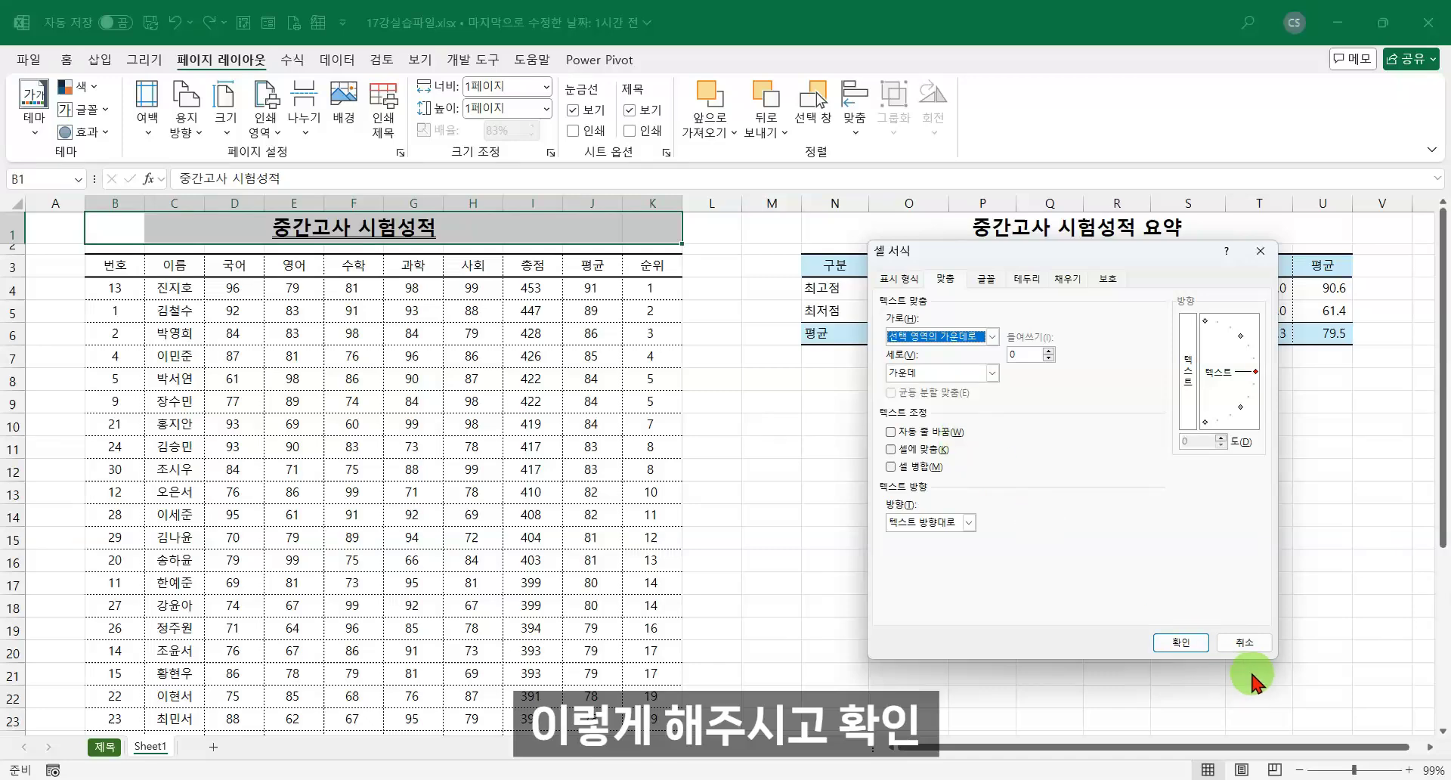
click(1177, 643)
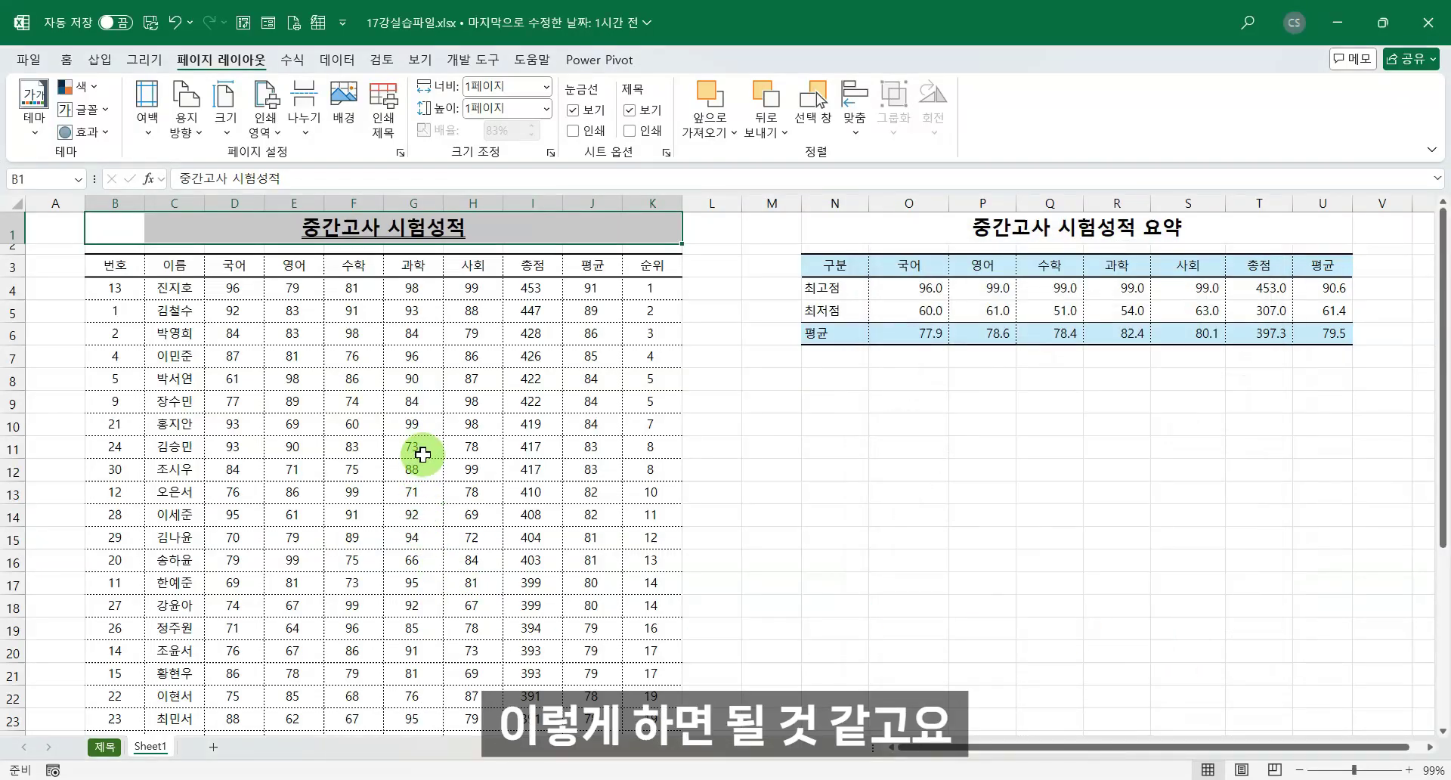
Open the print preview at the summary table on page 2 and center the printout horizontally on the page.
click(25, 60)
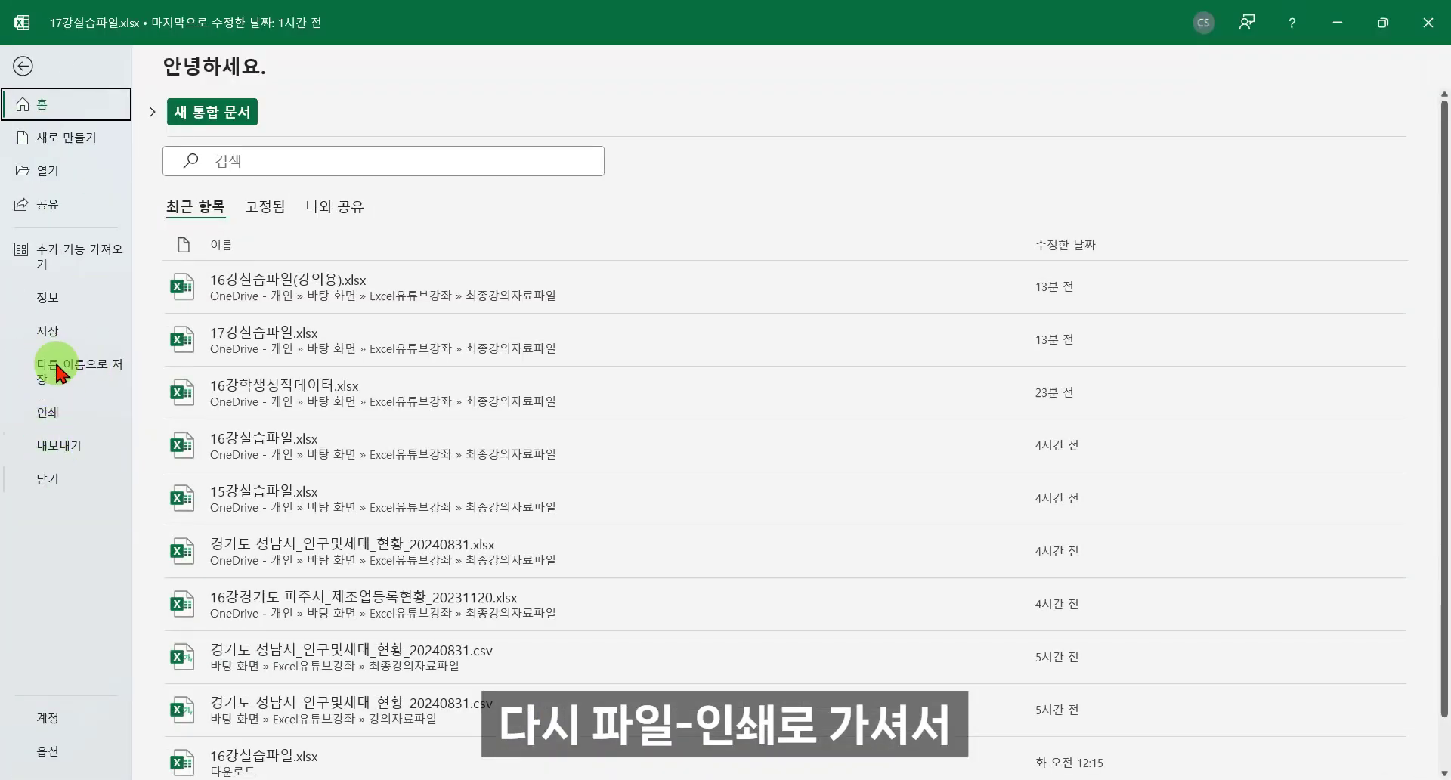
click(56, 418)
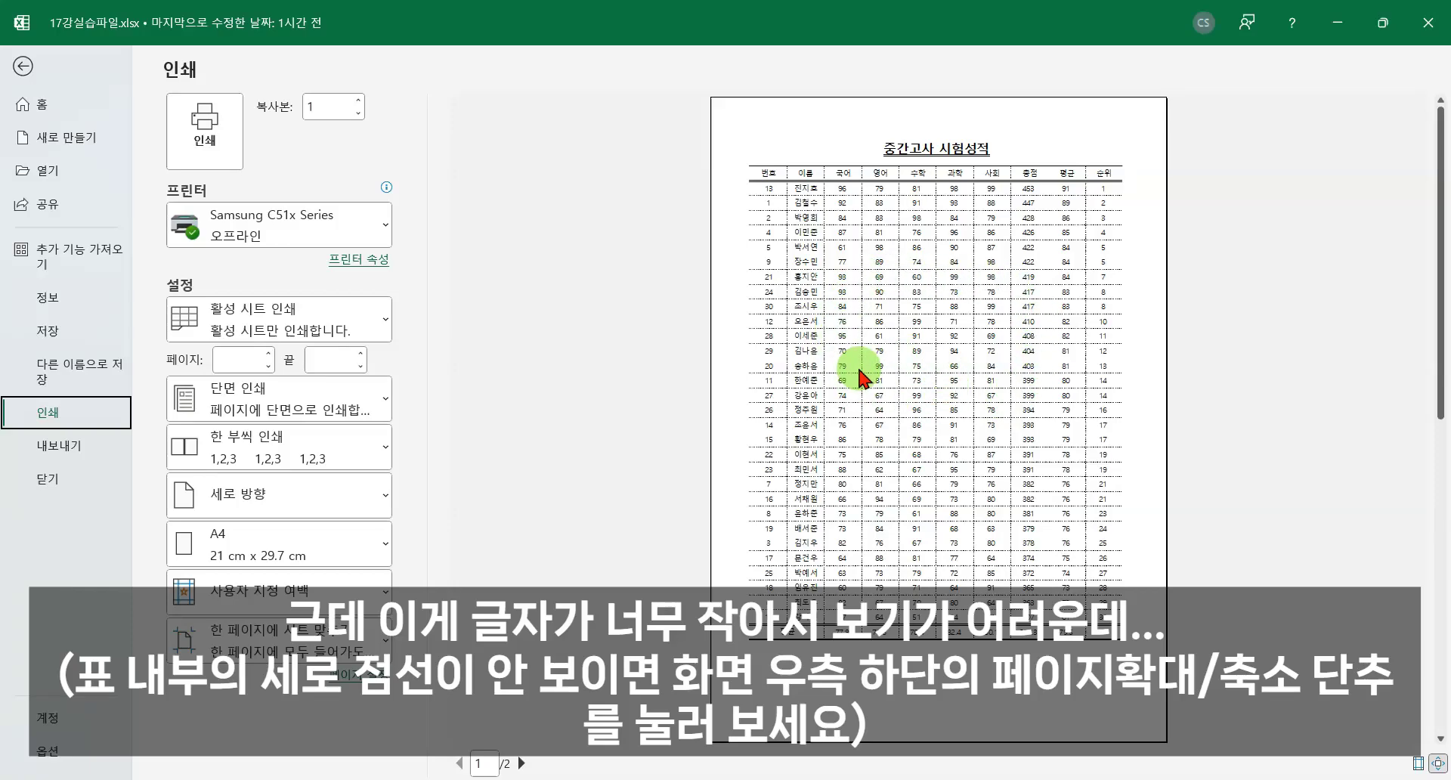
click(462, 764)
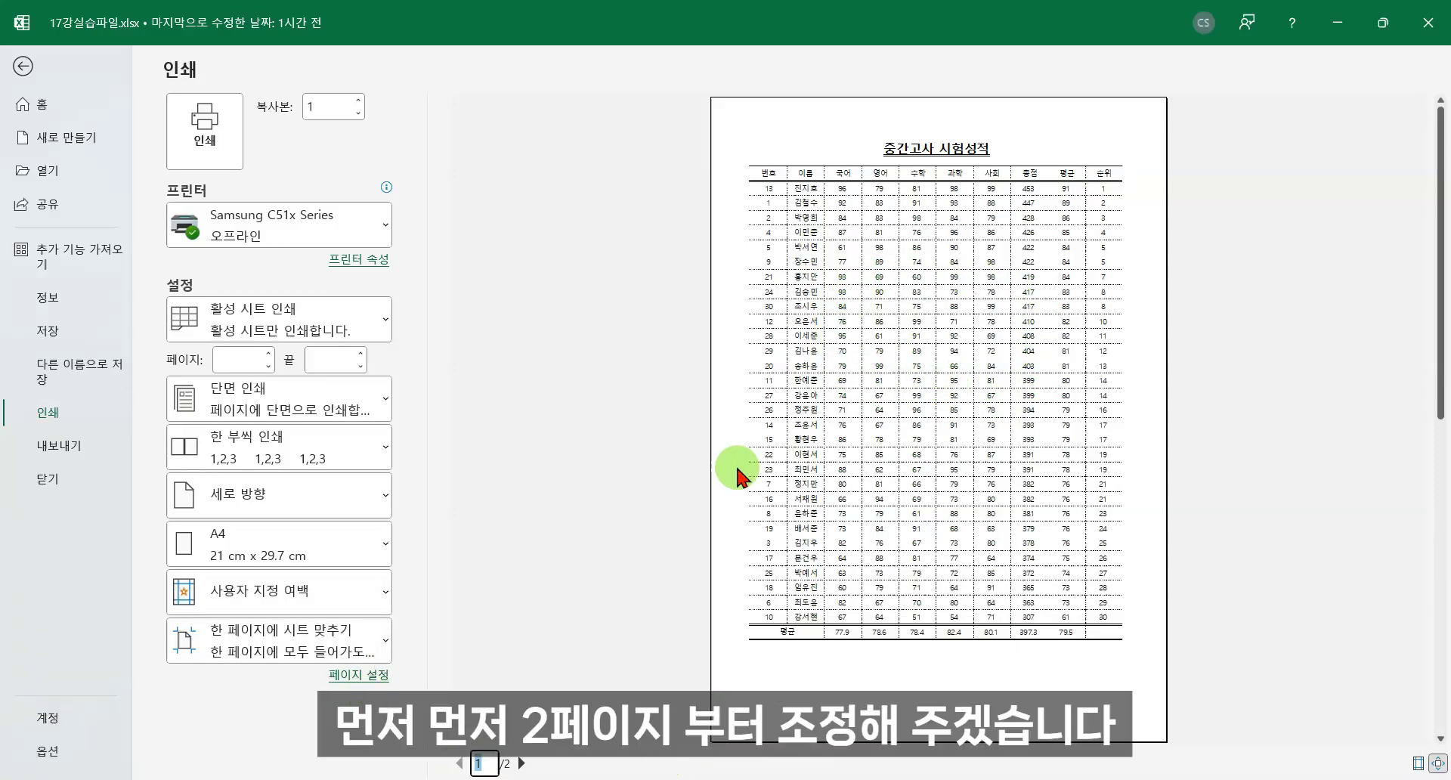
click(521, 763)
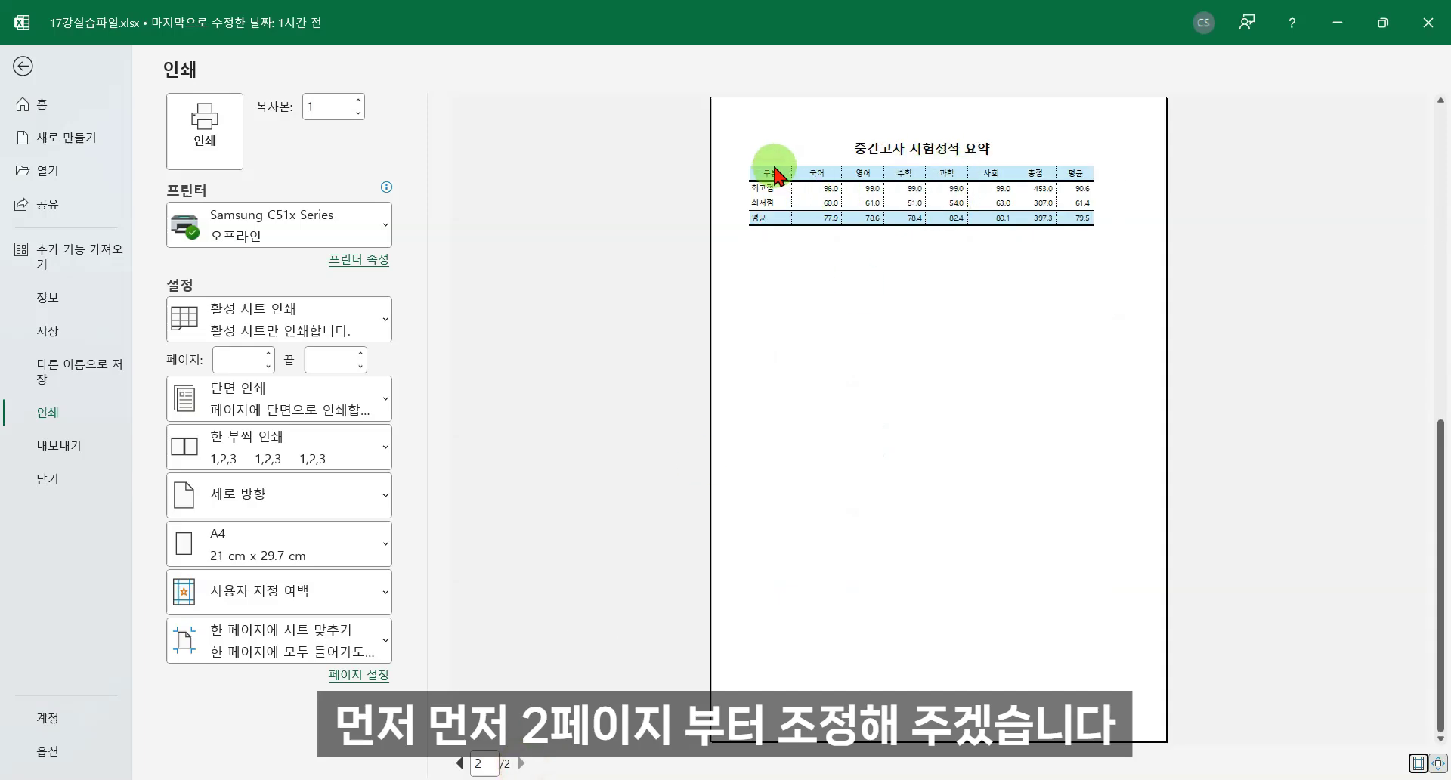
click(354, 675)
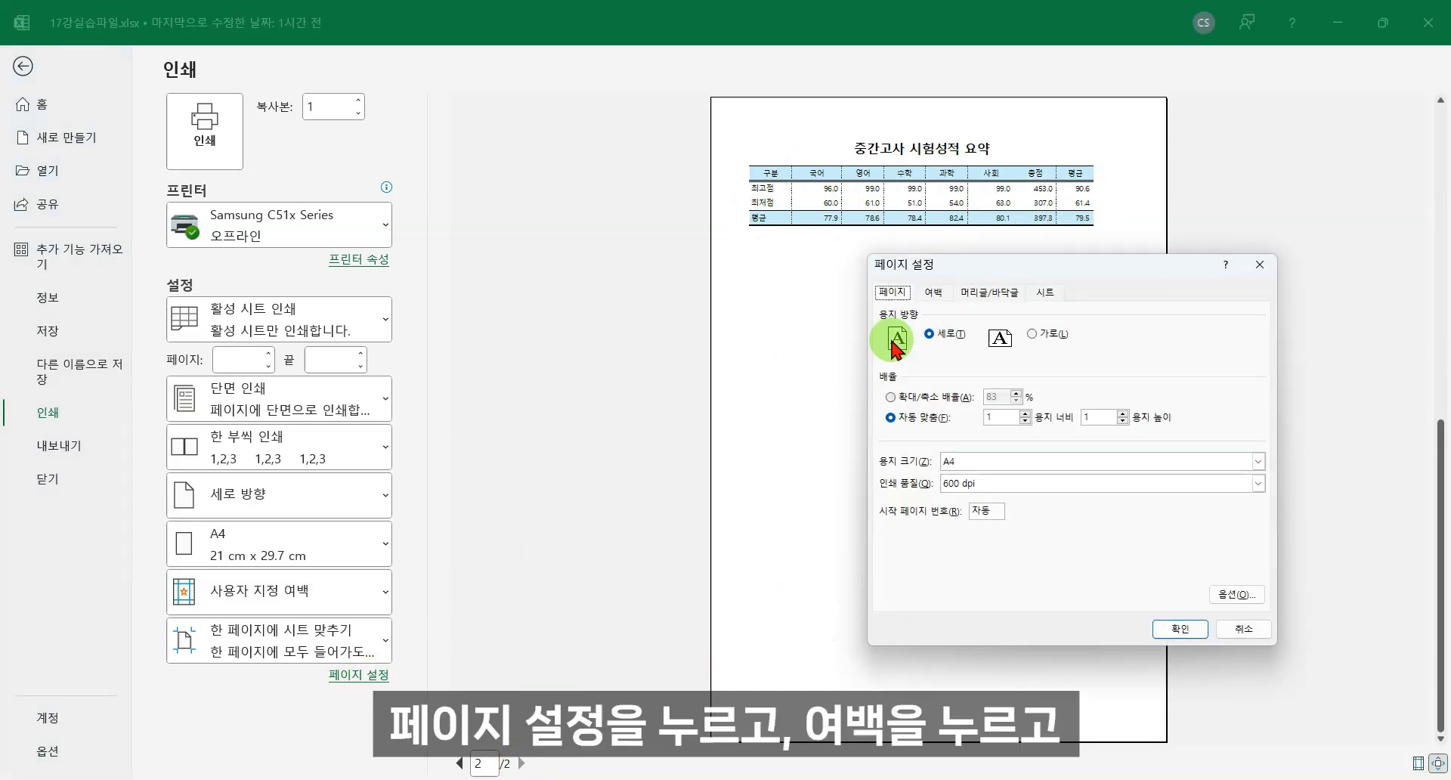
click(934, 294)
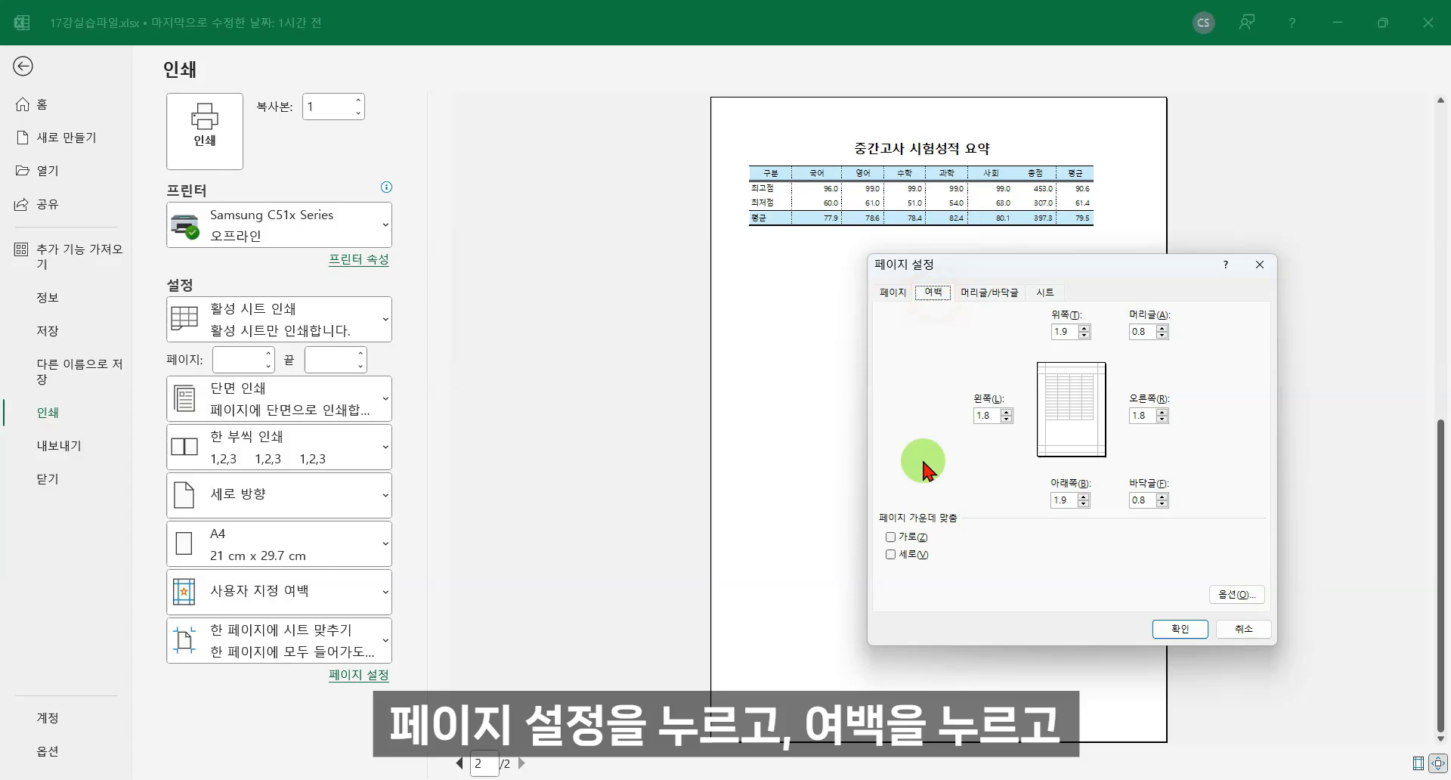
click(892, 537)
click(1180, 630)
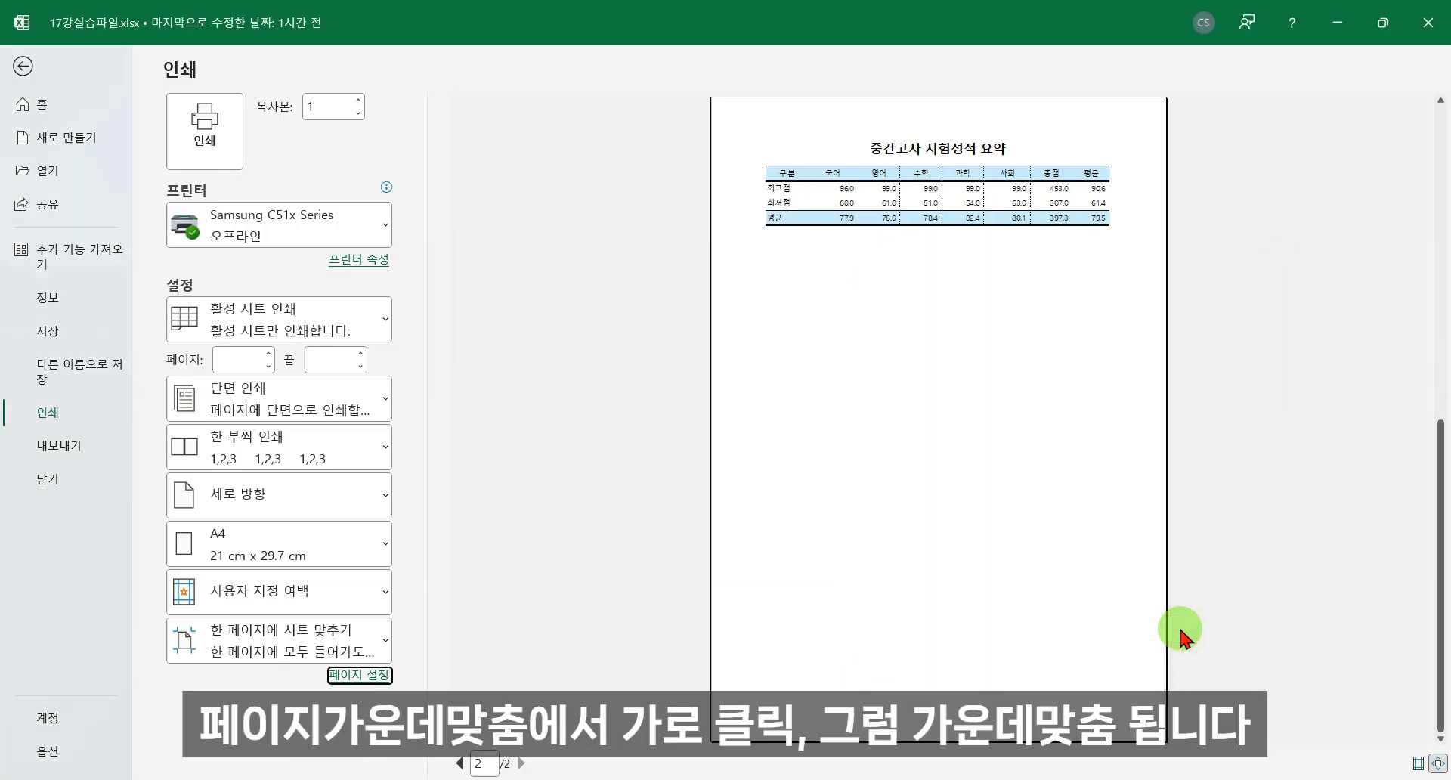
Return the preview to page 1 and set the paper orientation to landscape (가로).
click(458, 764)
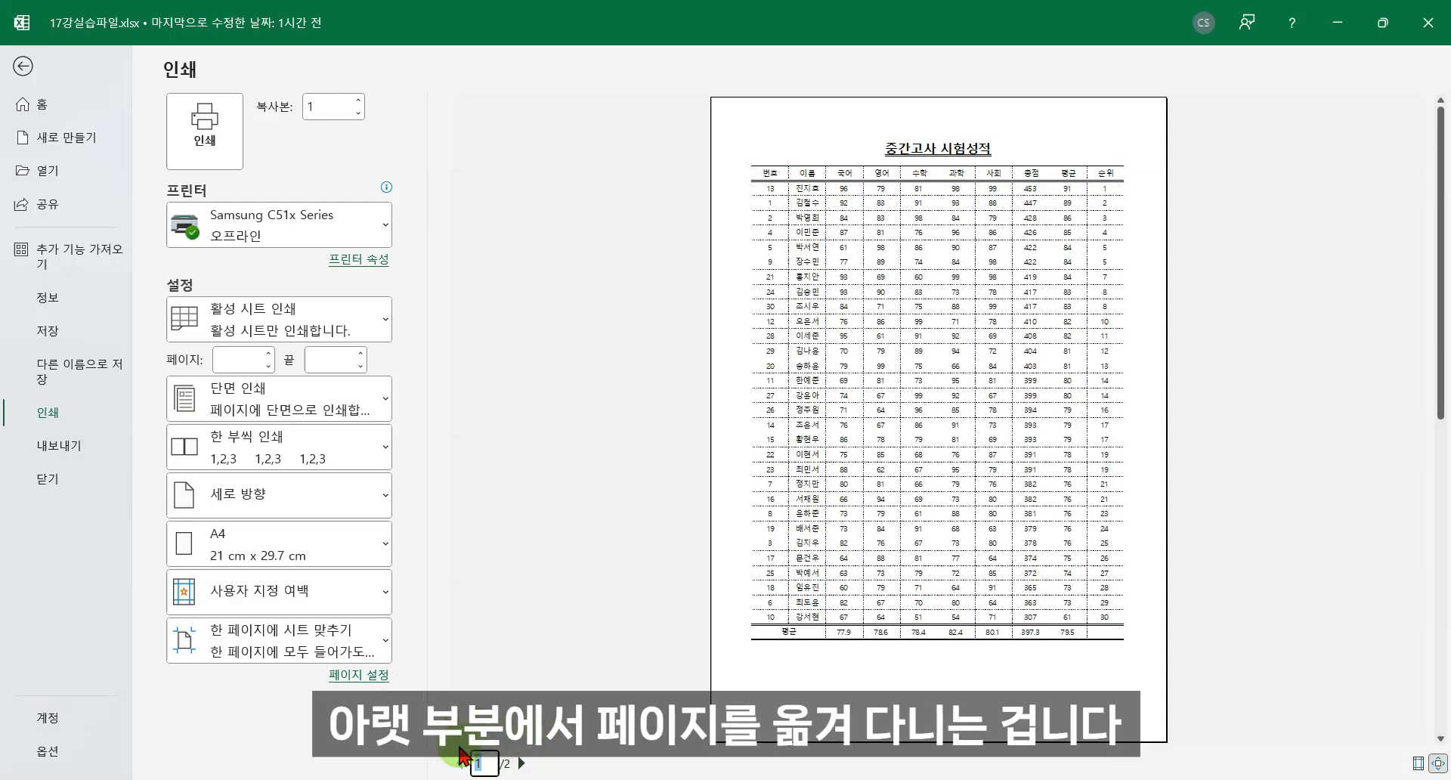
click(373, 677)
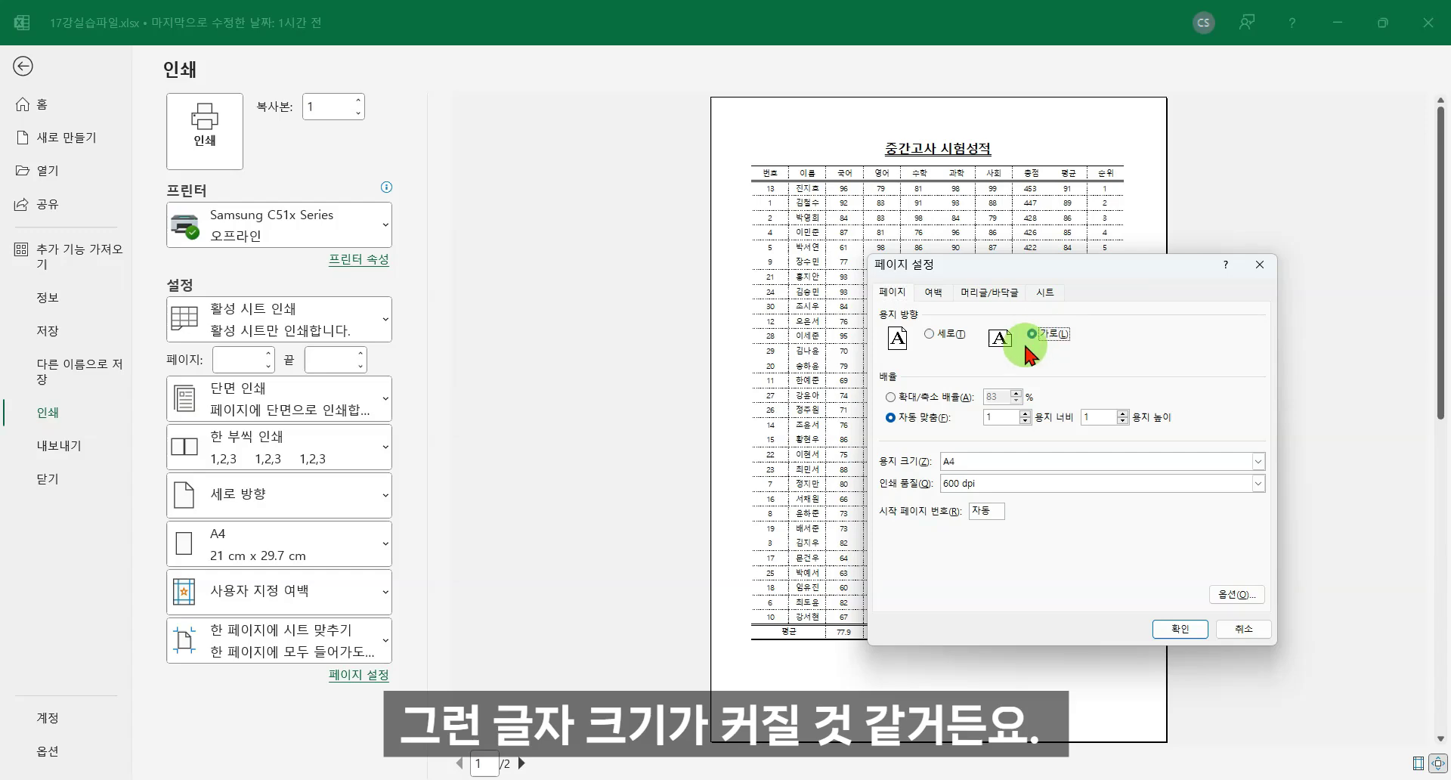
click(1184, 632)
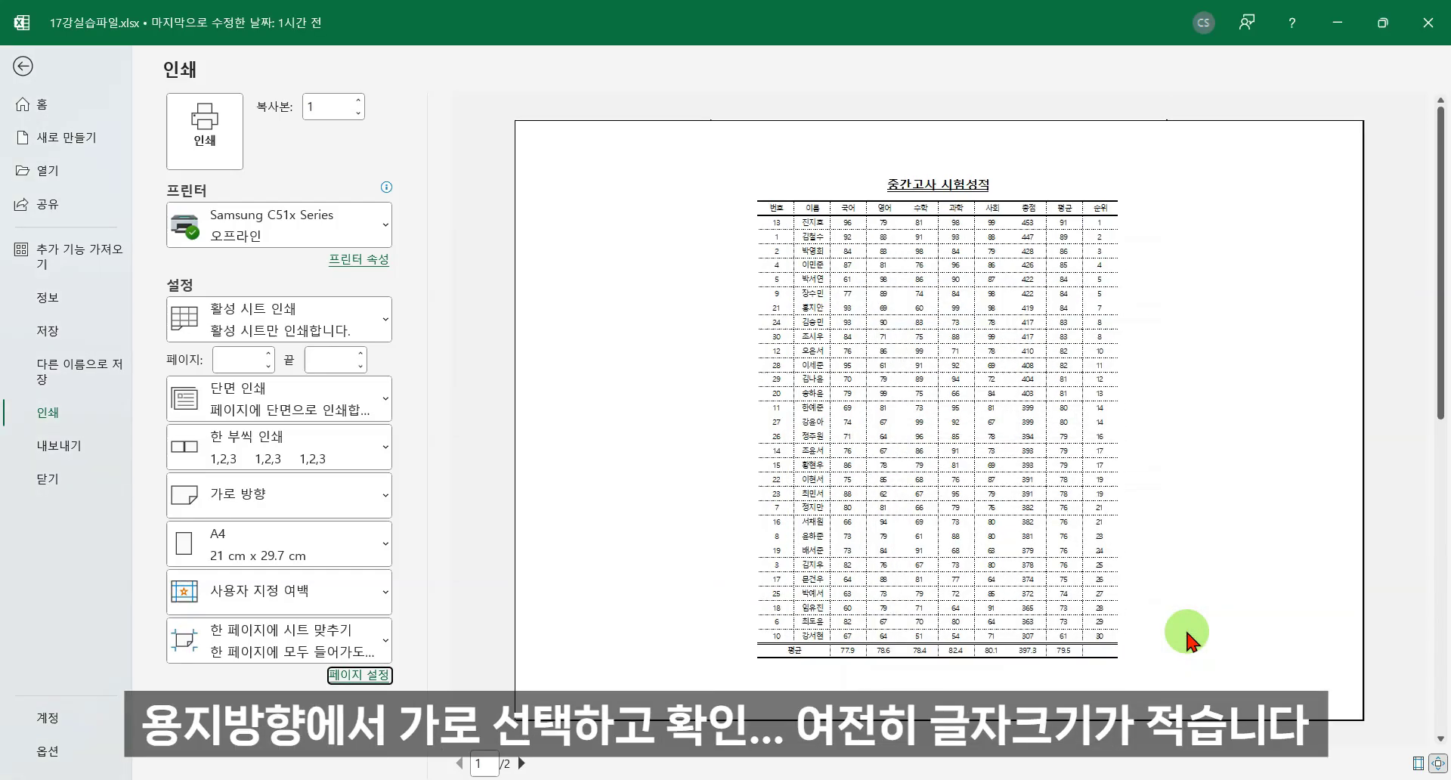
Replace the fit-to-page scaling with a fixed print scale of 100%.
click(361, 677)
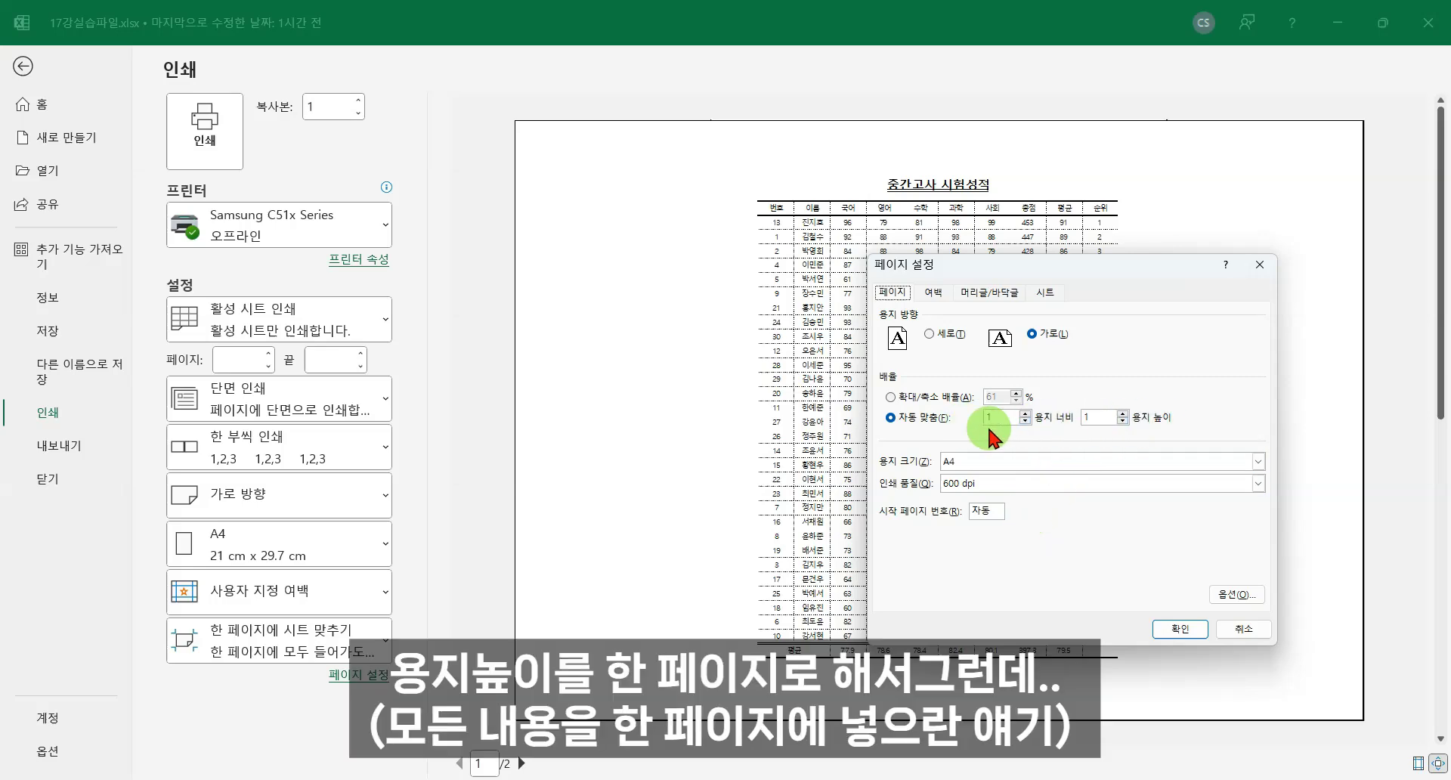
click(890, 398)
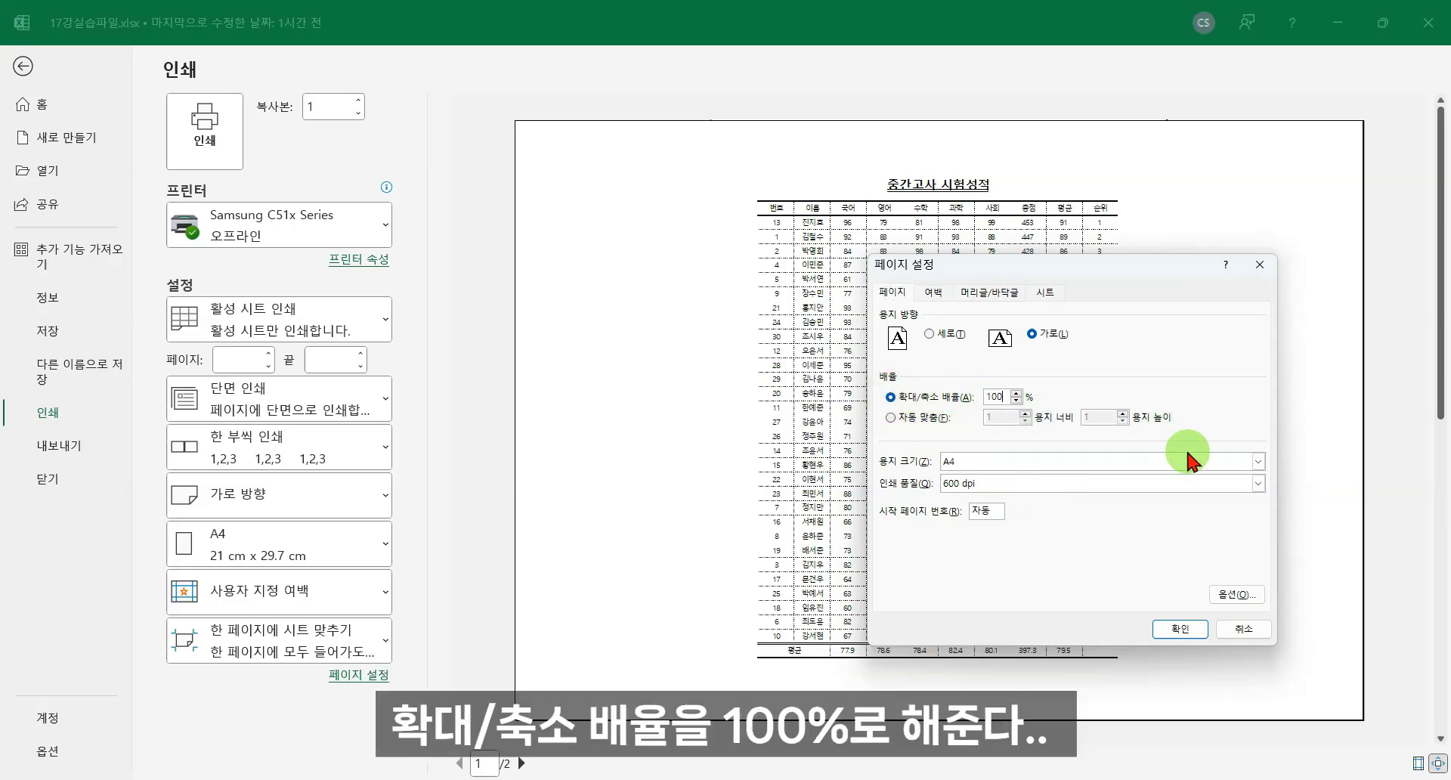
text(100)
click(1180, 629)
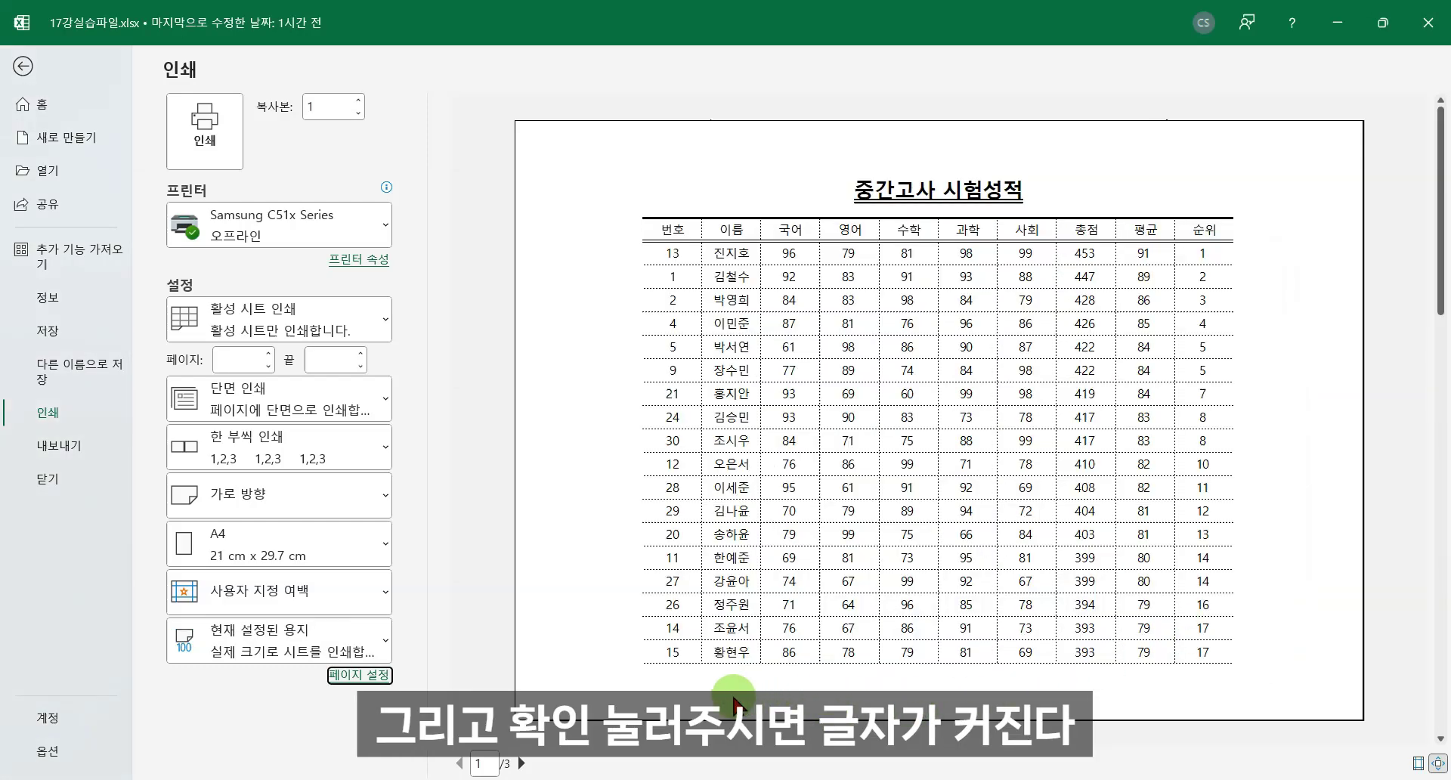
Look through all the preview pages to check the table split and whether the continuation page has headings.
click(521, 764)
click(520, 763)
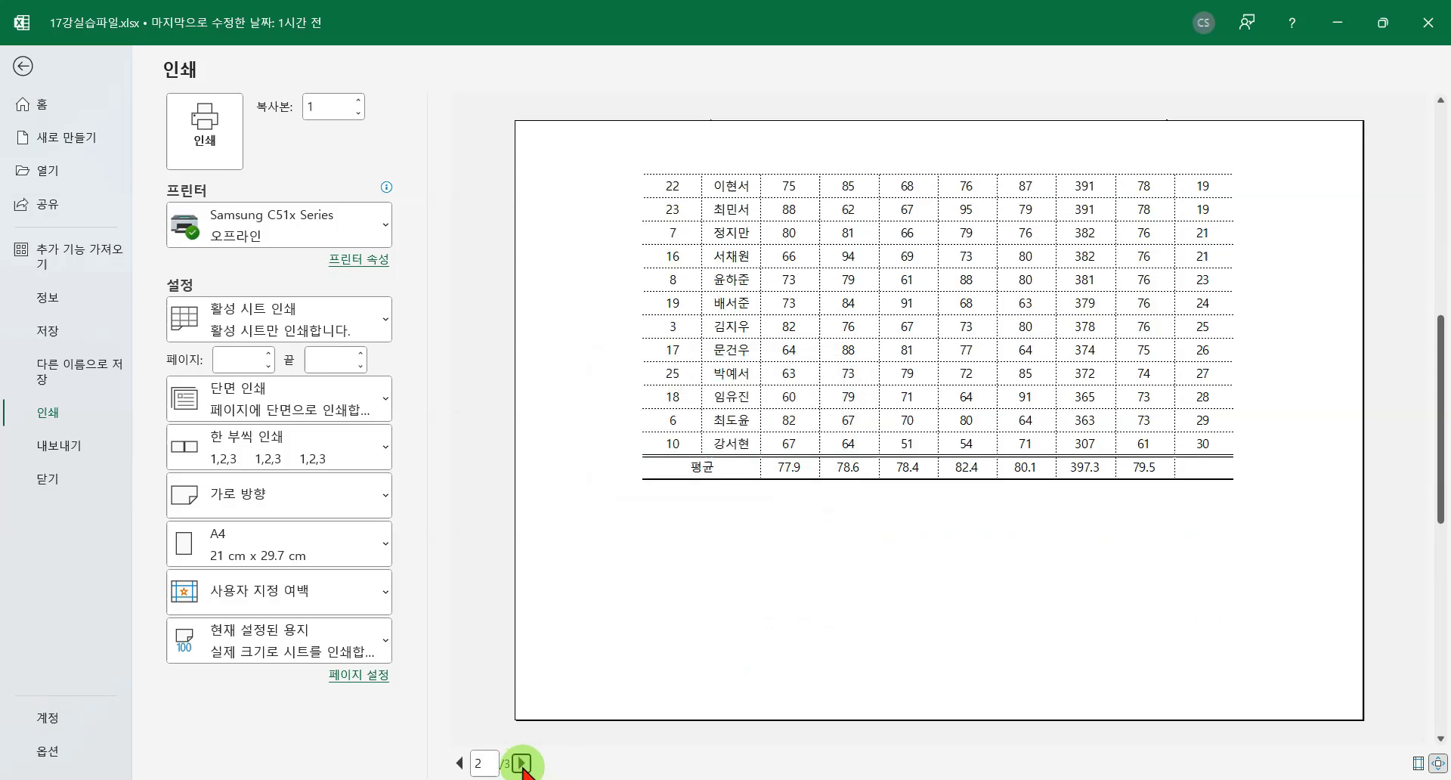
click(520, 764)
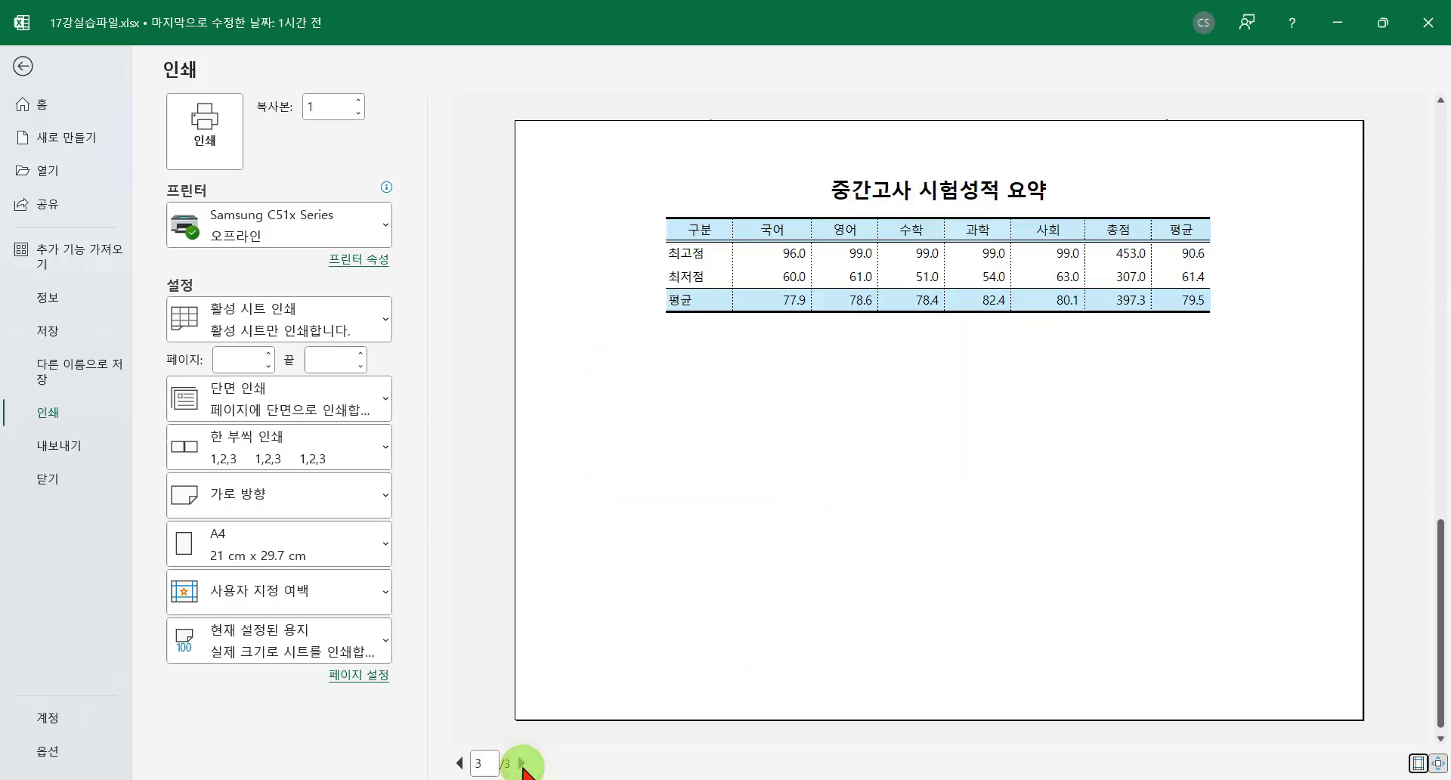
click(460, 764)
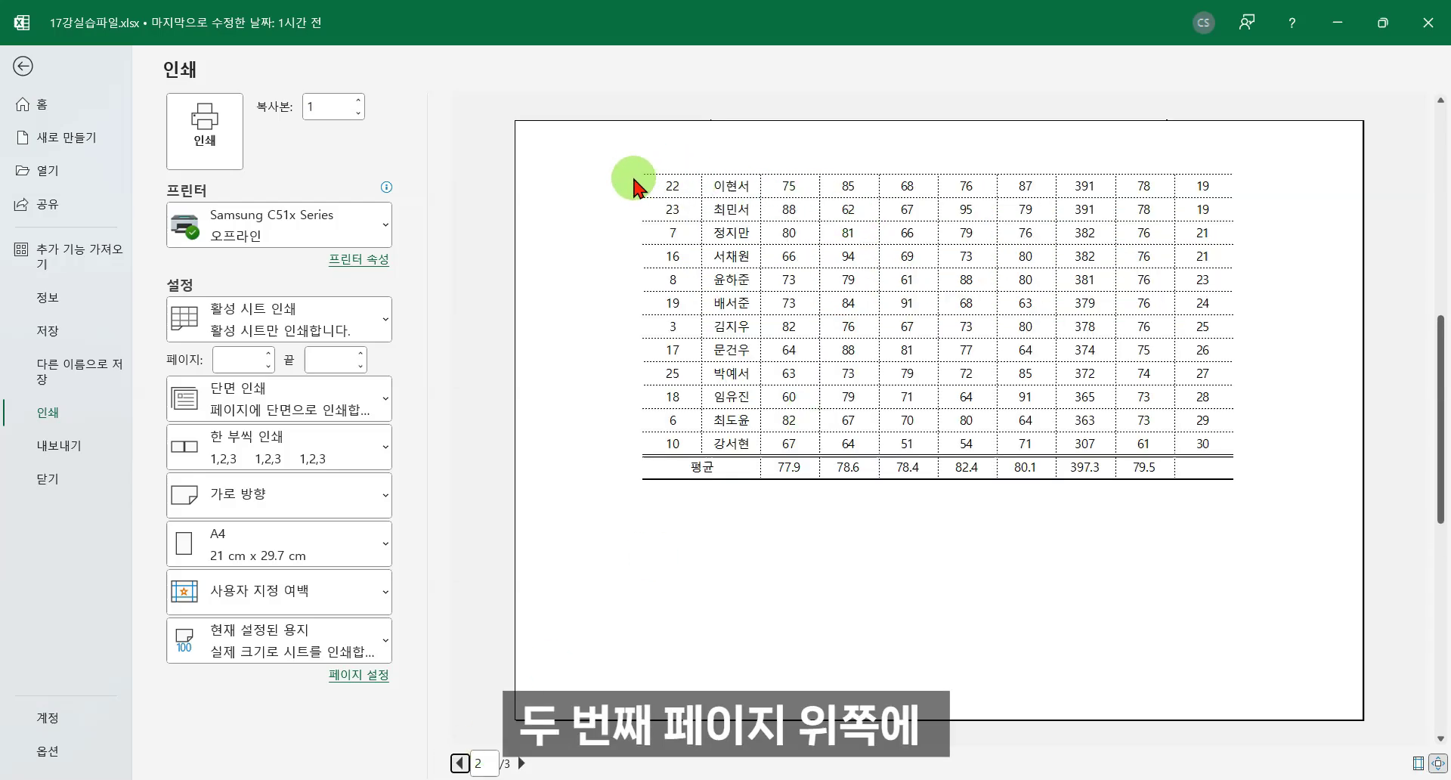
click(459, 763)
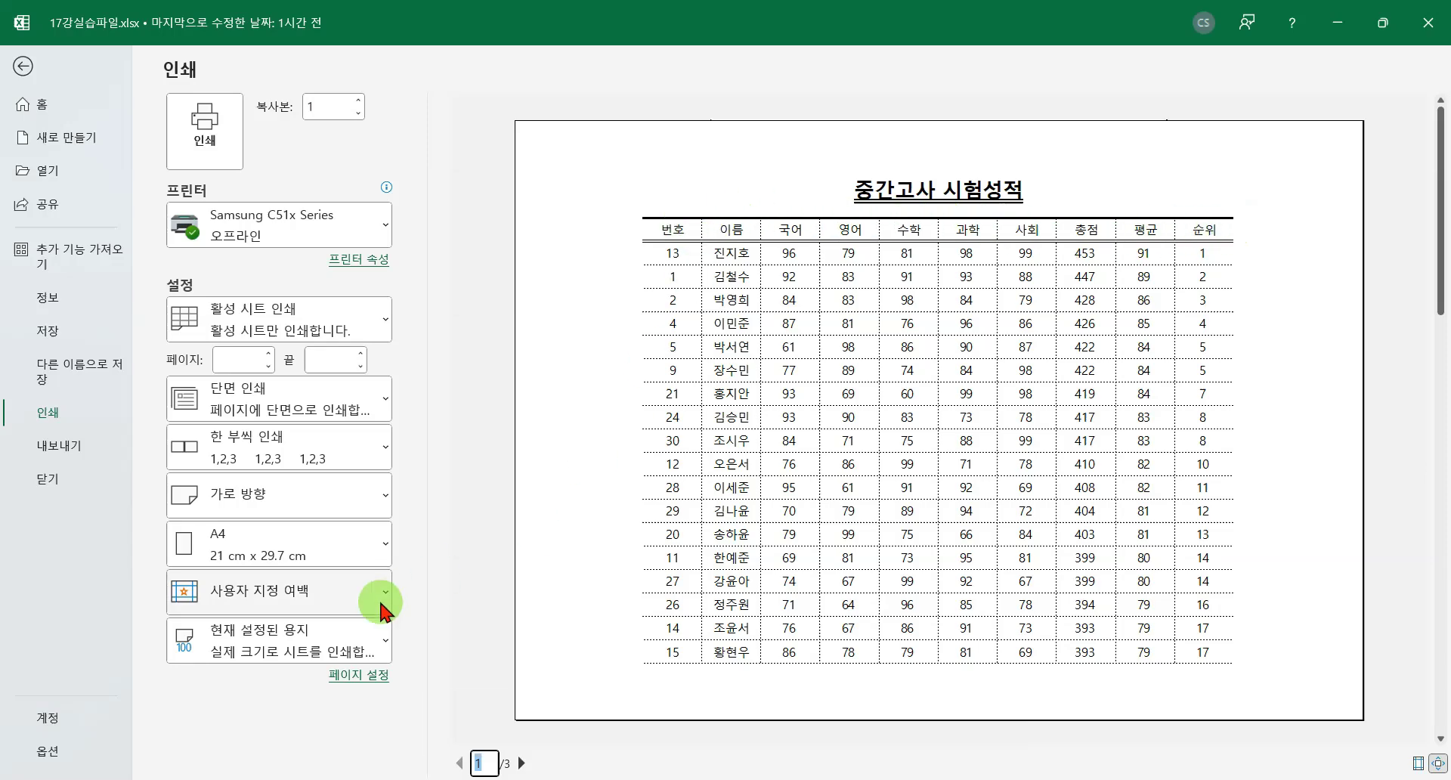
click(362, 677)
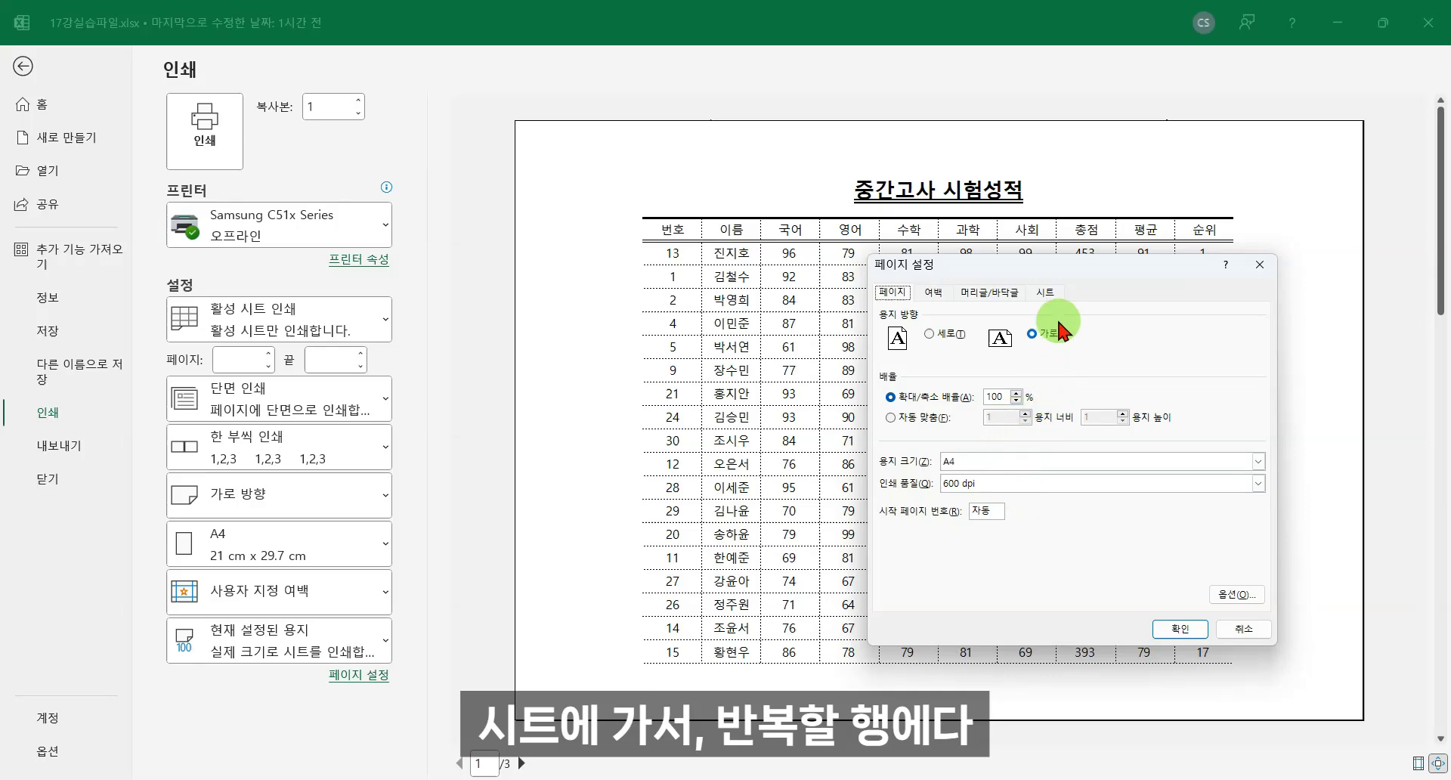
click(1047, 293)
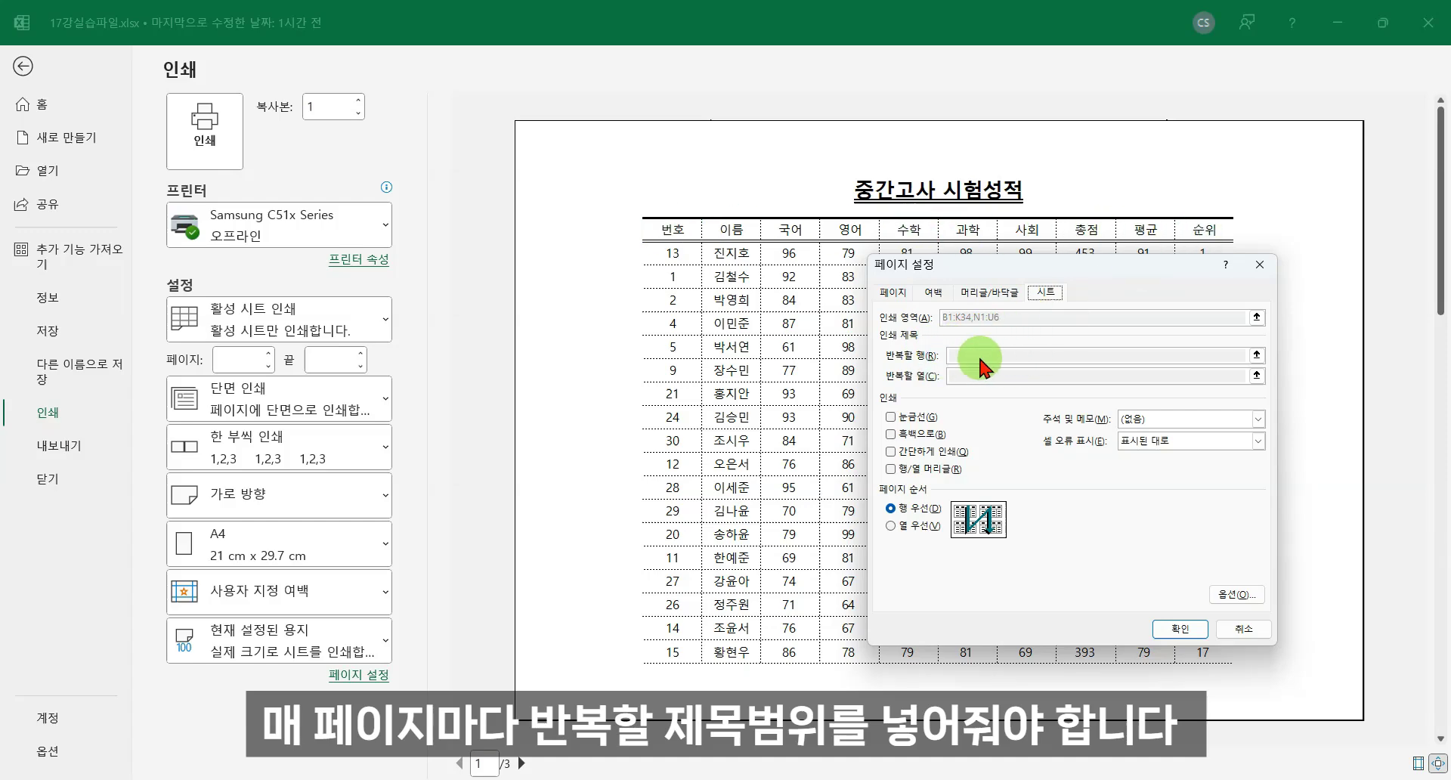
click(1257, 628)
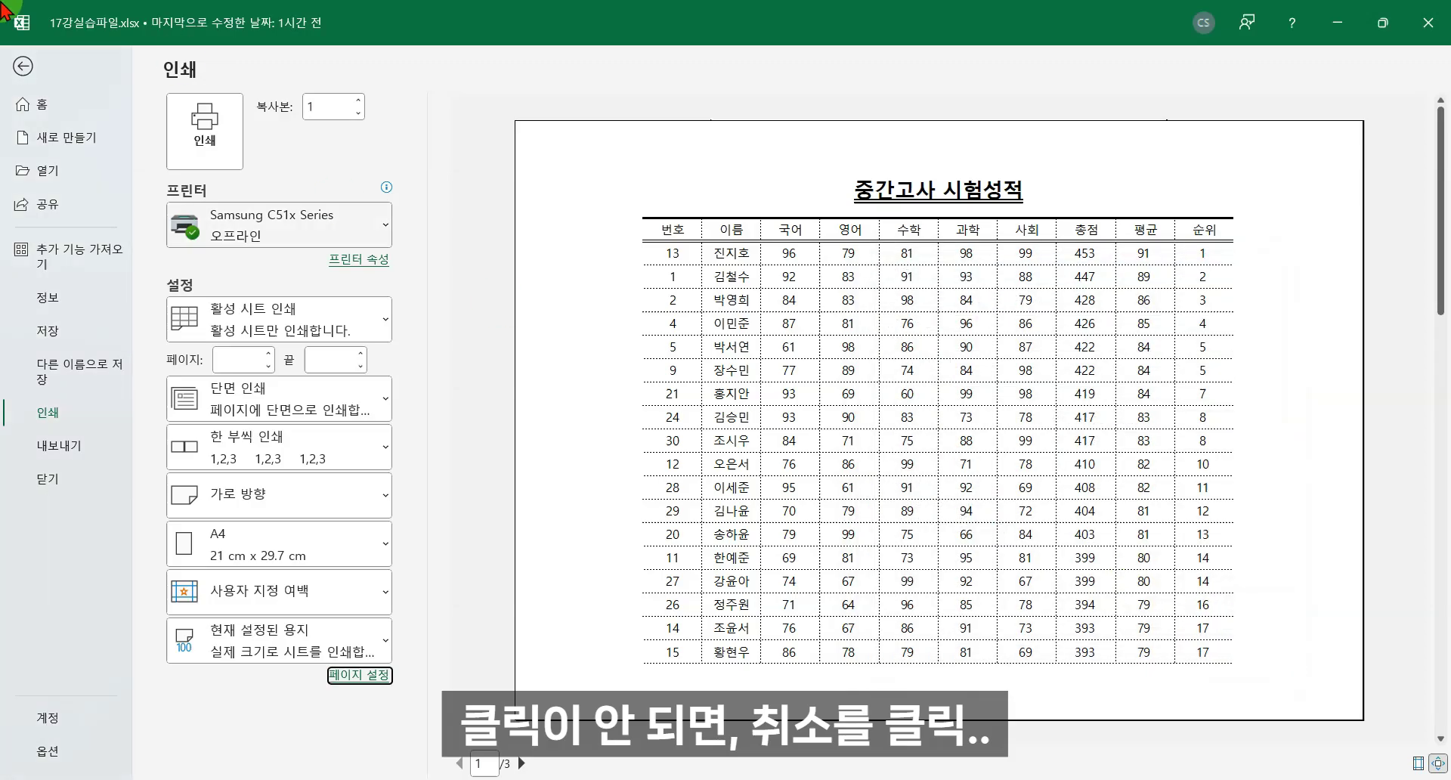
Return to the worksheet and set row 3 ($3:$3) as the row to repeat (반복할 행) on every printed page.
click(23, 69)
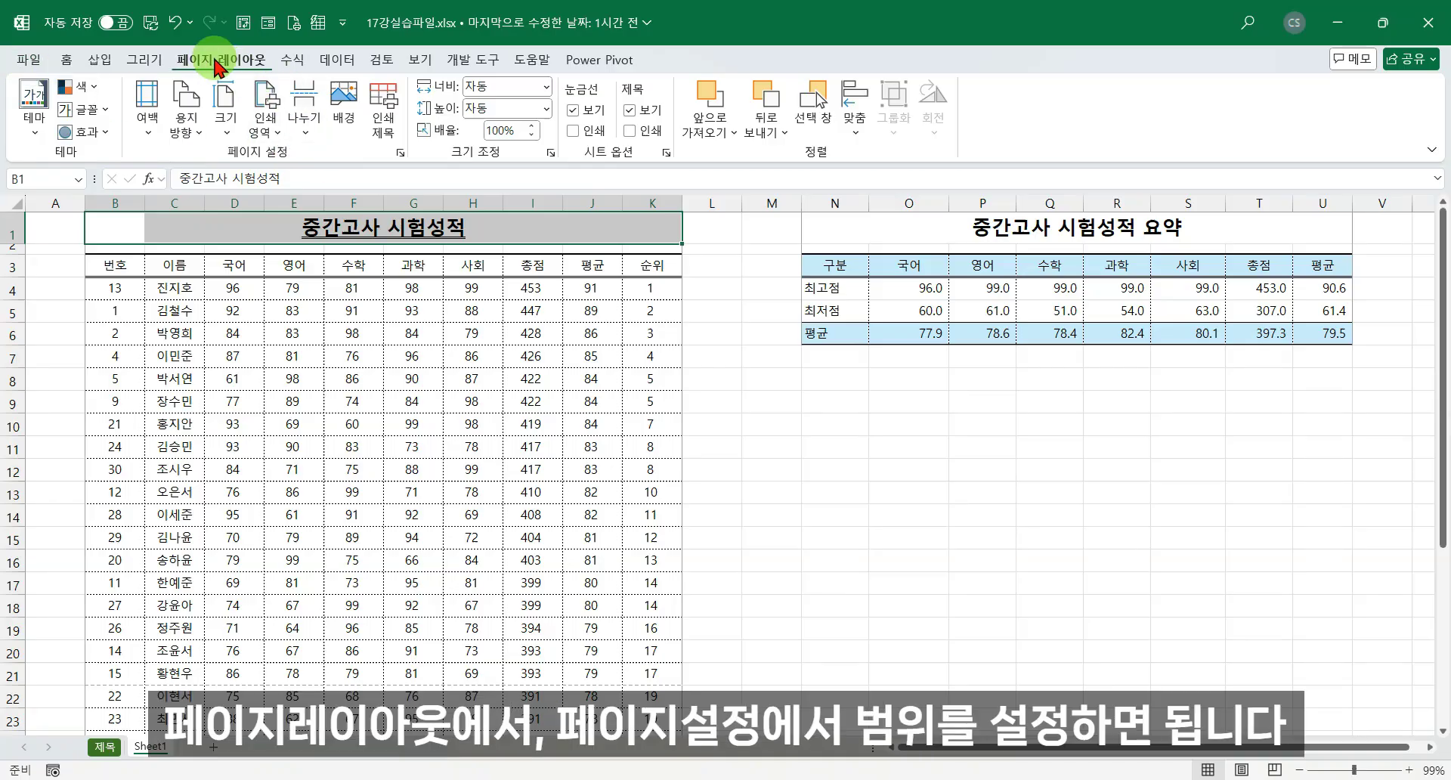
click(400, 153)
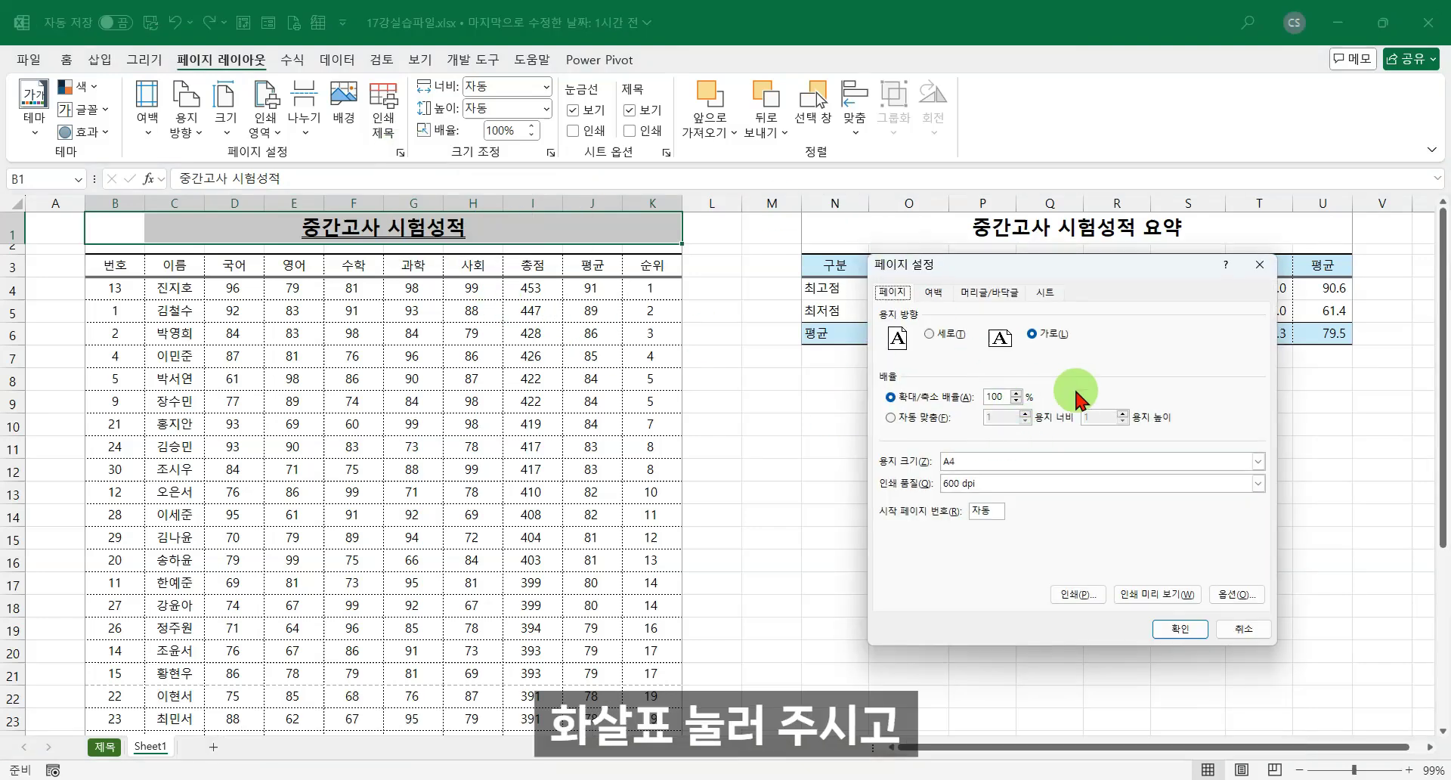
click(1054, 292)
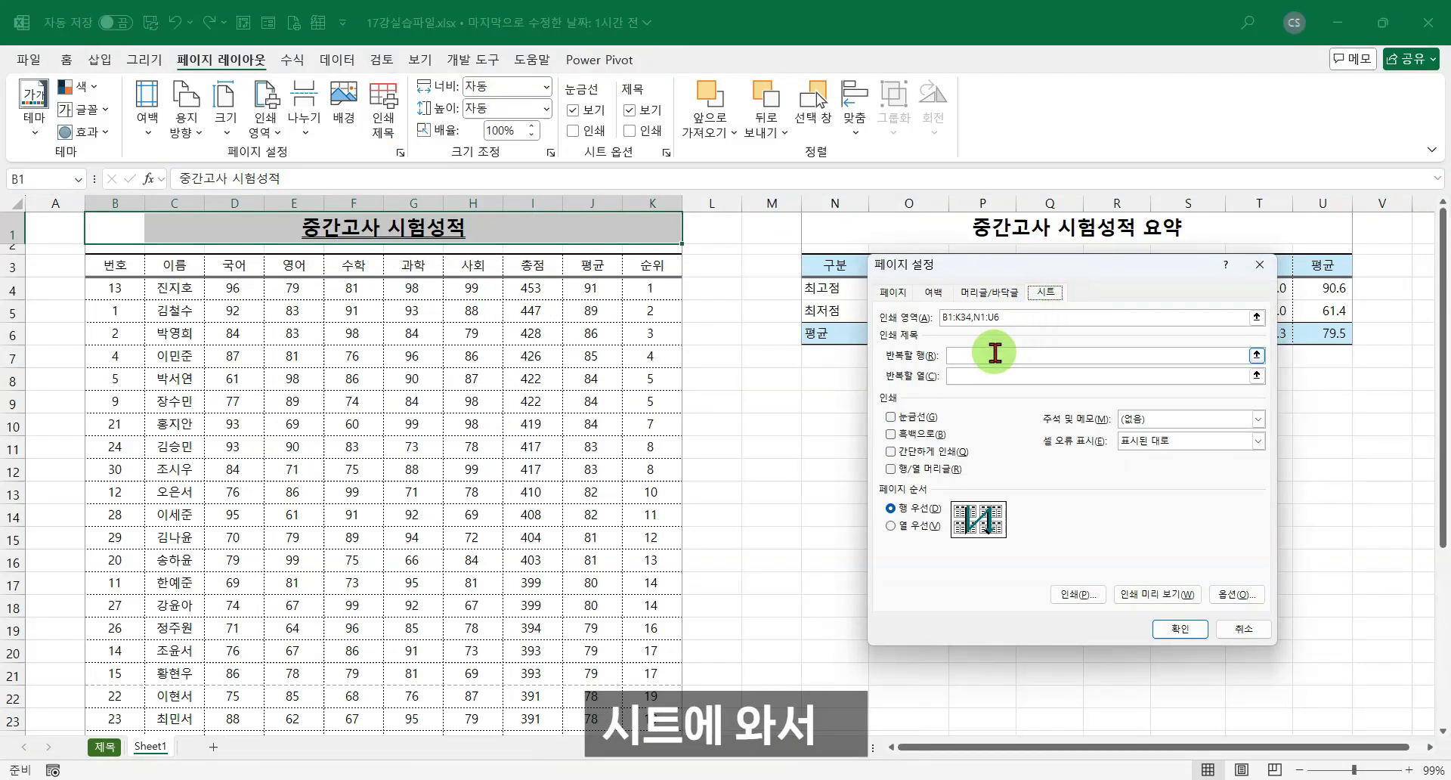
drag(1014, 320, 874, 294)
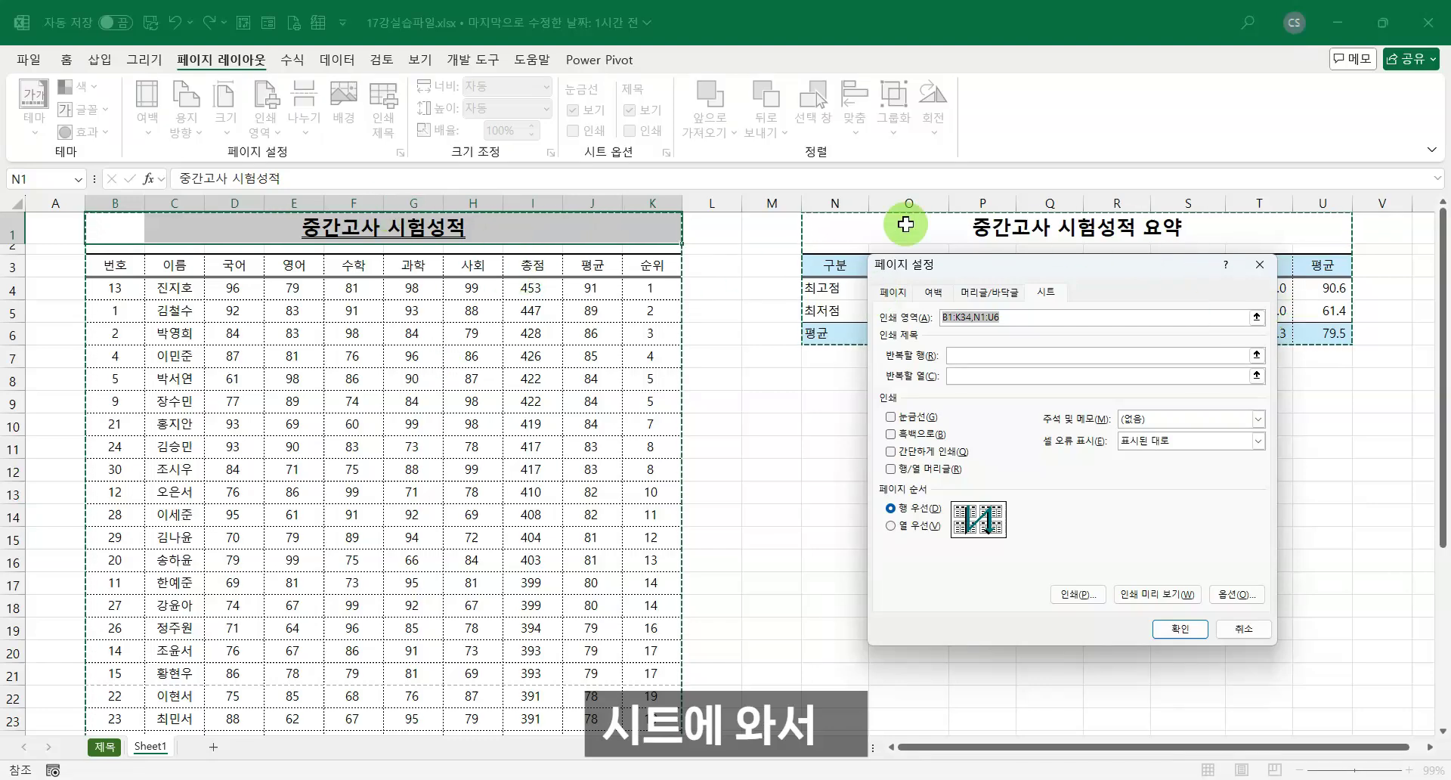
click(962, 356)
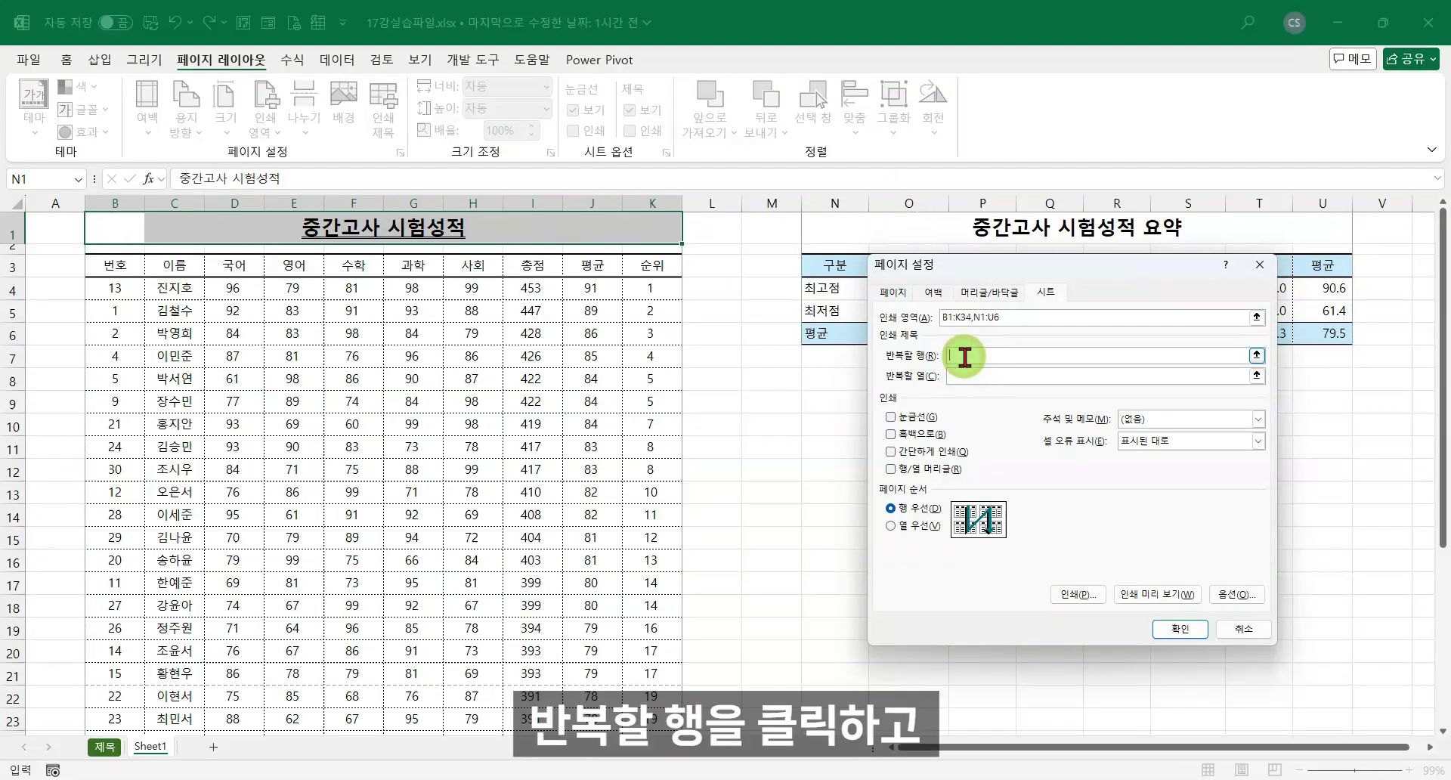
click(12, 264)
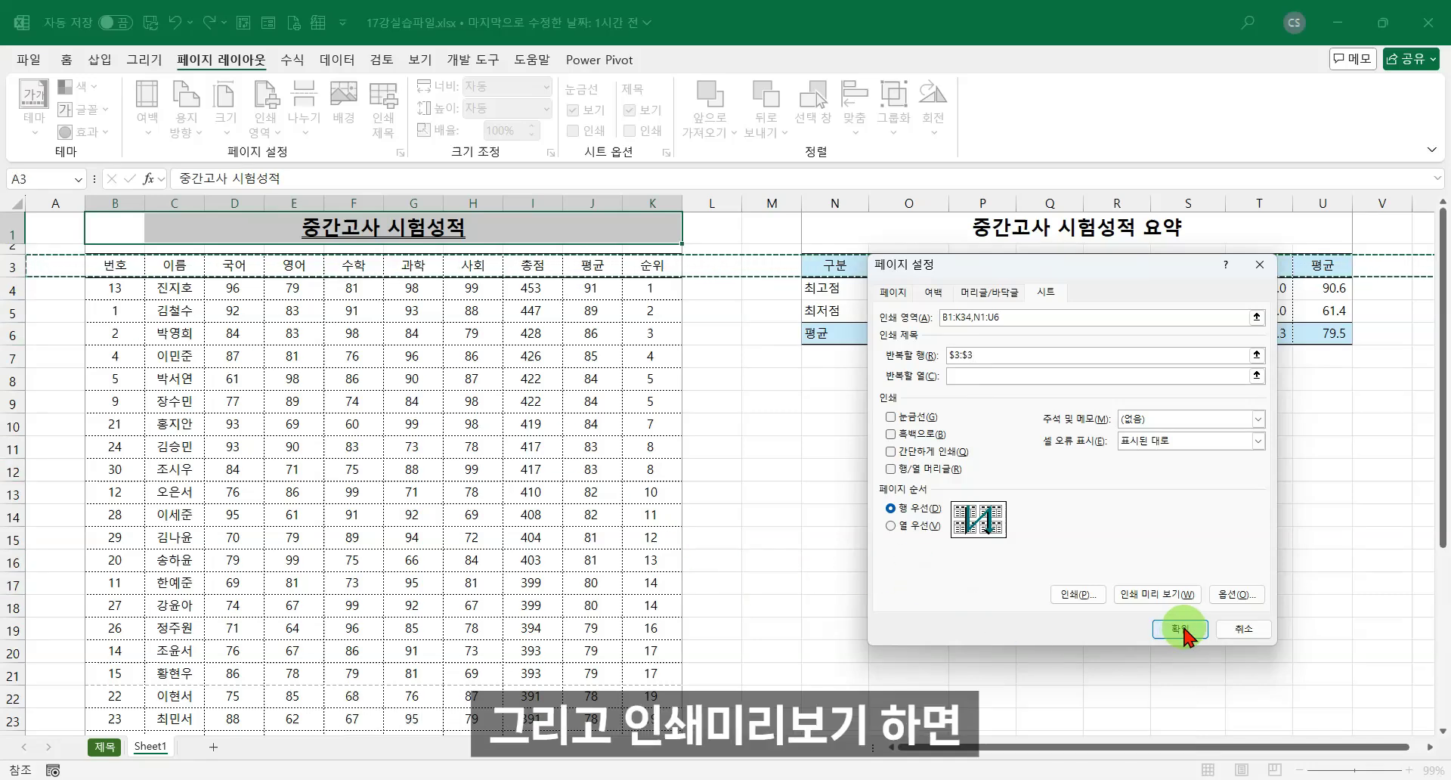
Apply the print title row by opening the print preview, and check all pages for the repeated column headings.
click(1160, 597)
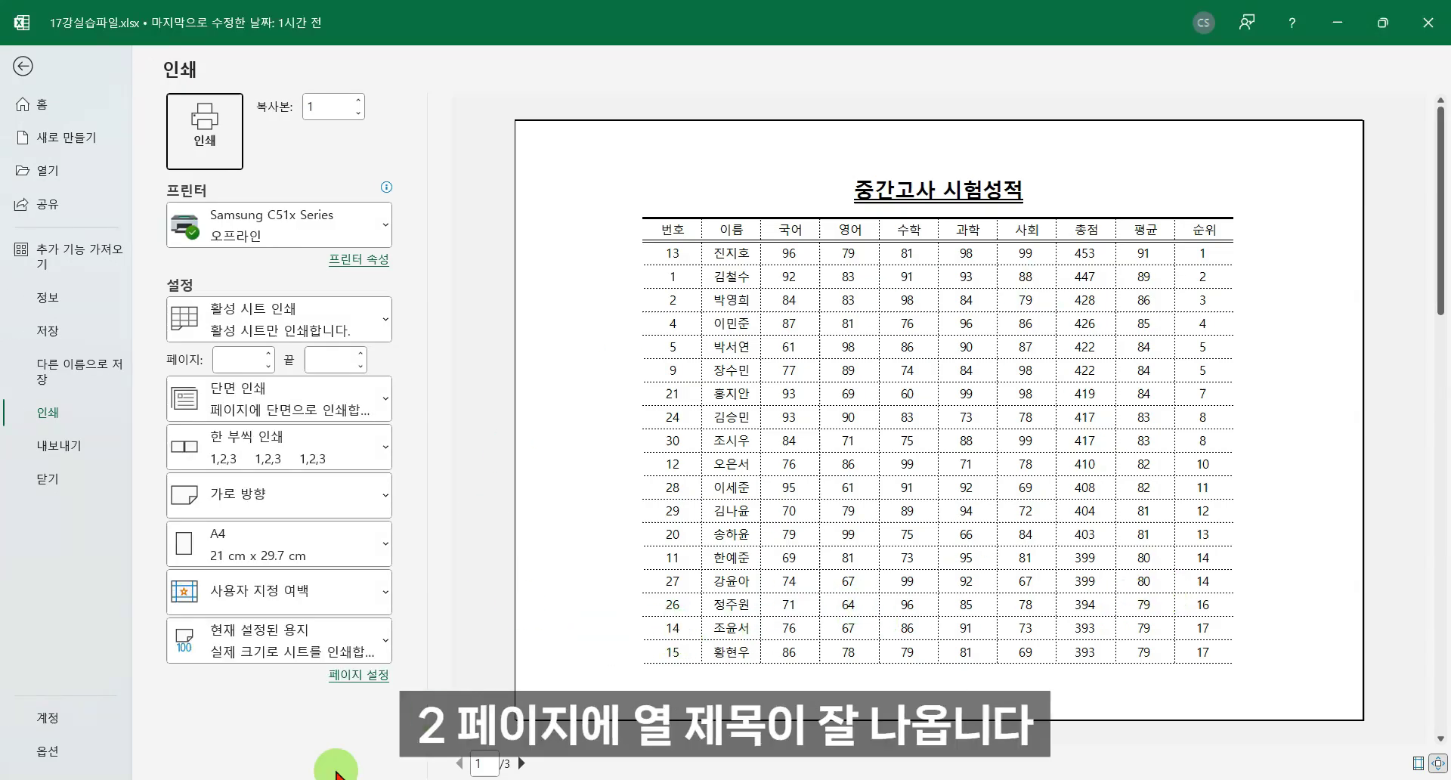
click(521, 764)
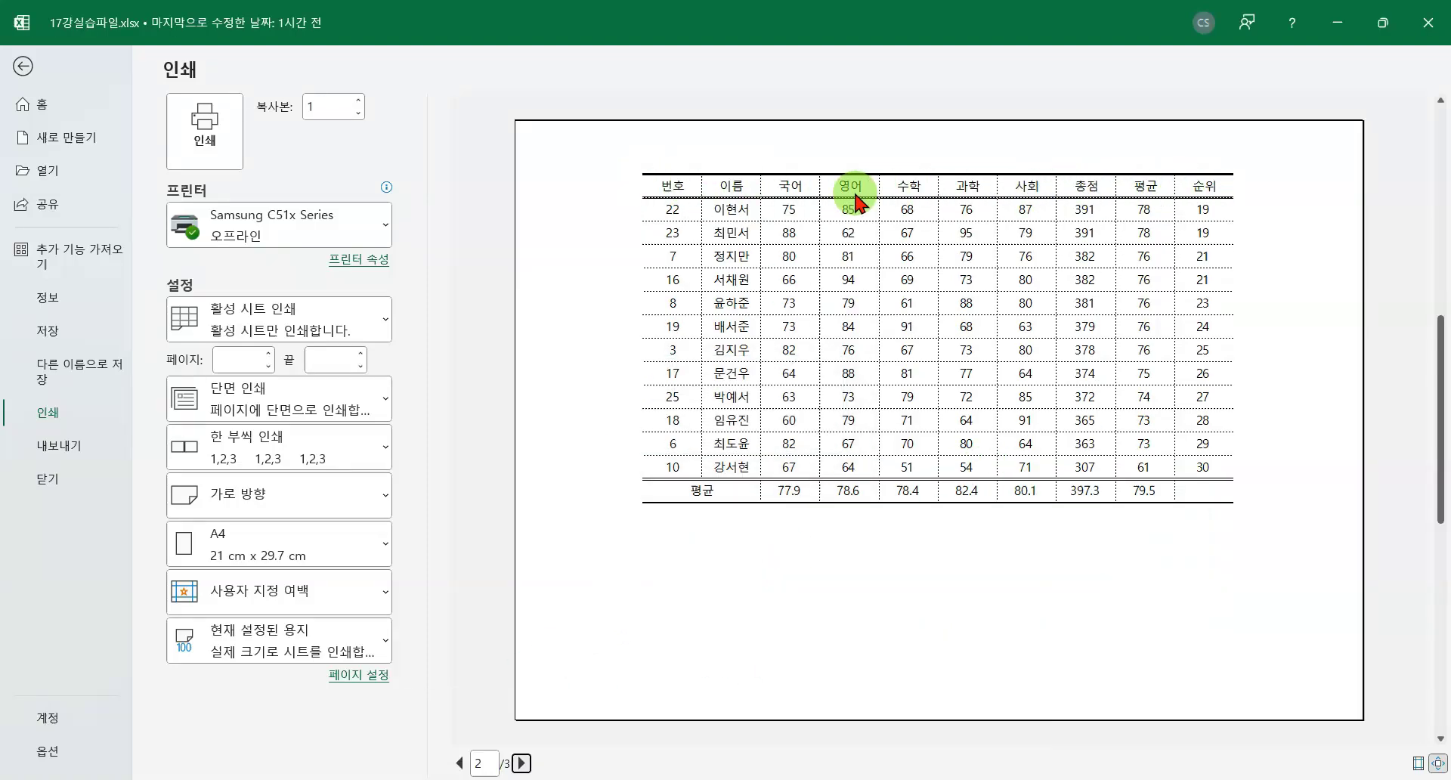
click(522, 763)
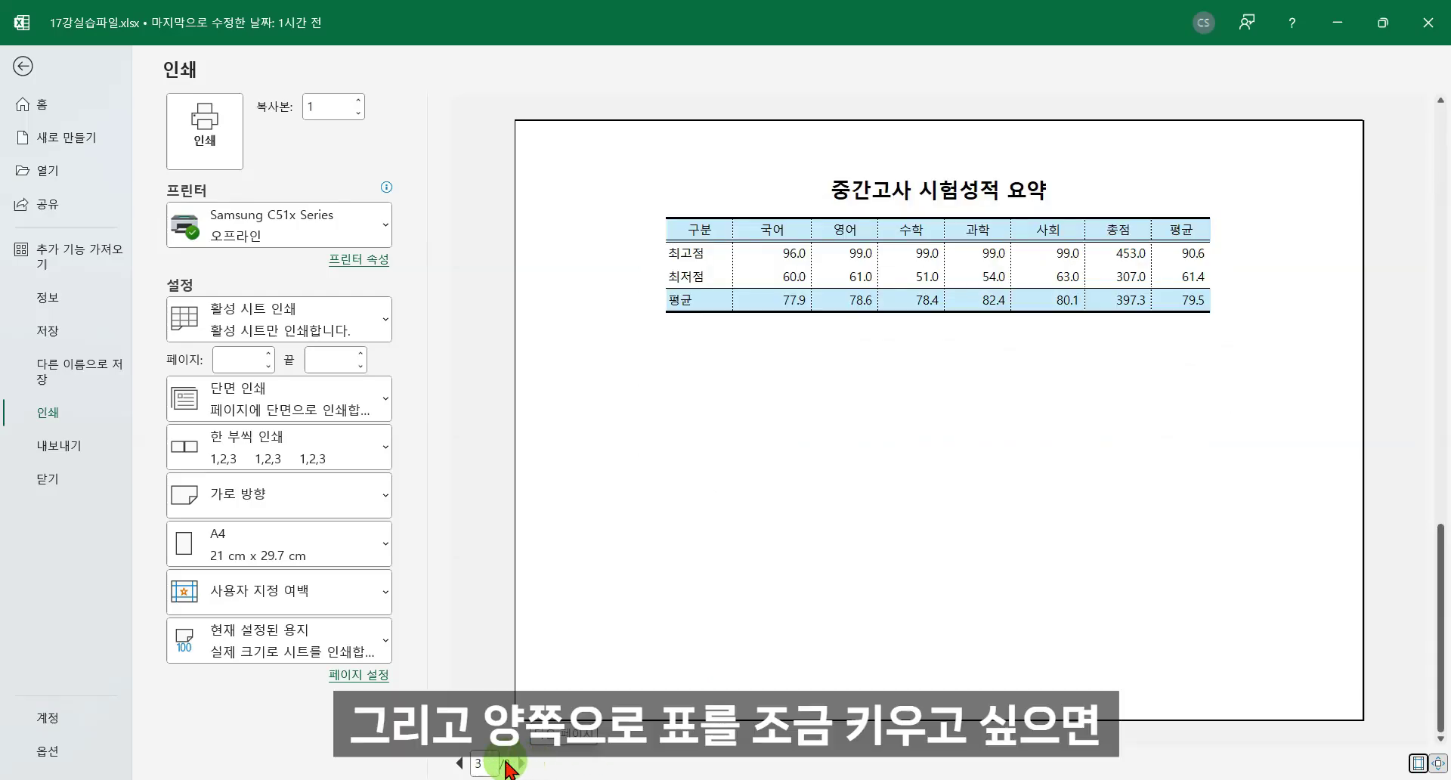
click(458, 763)
click(459, 764)
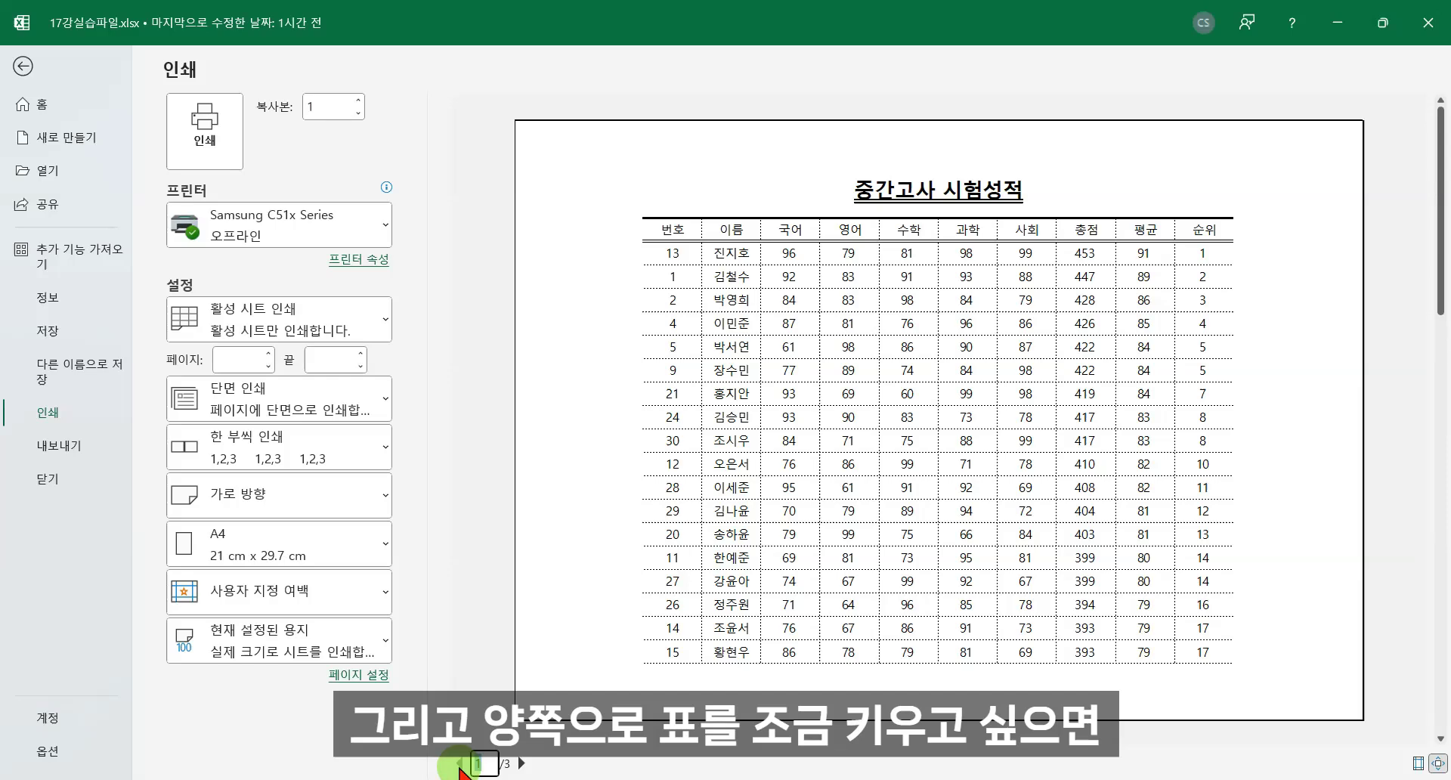
click(484, 763)
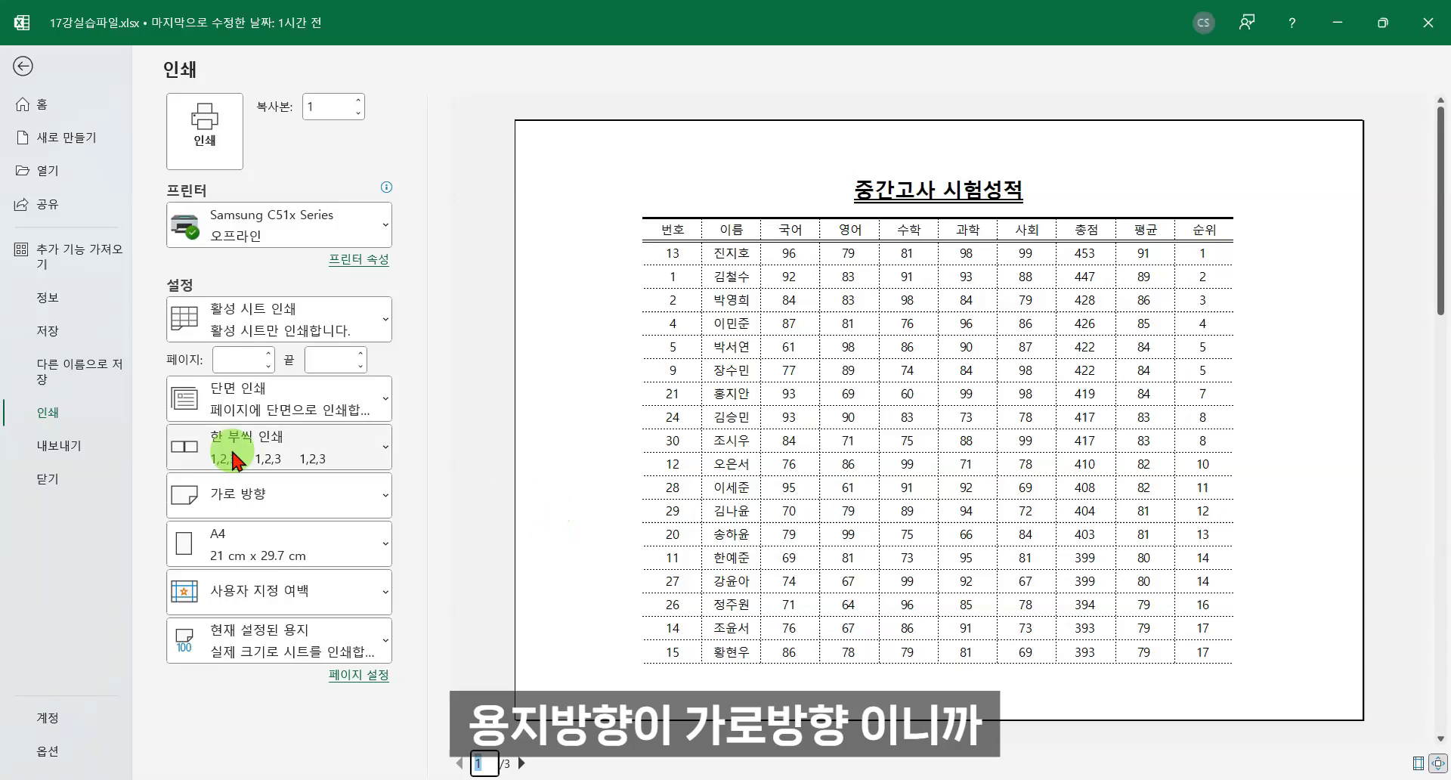
Return to the worksheet and widen columns B through K of the grades table slightly, keeping them all equal.
click(25, 66)
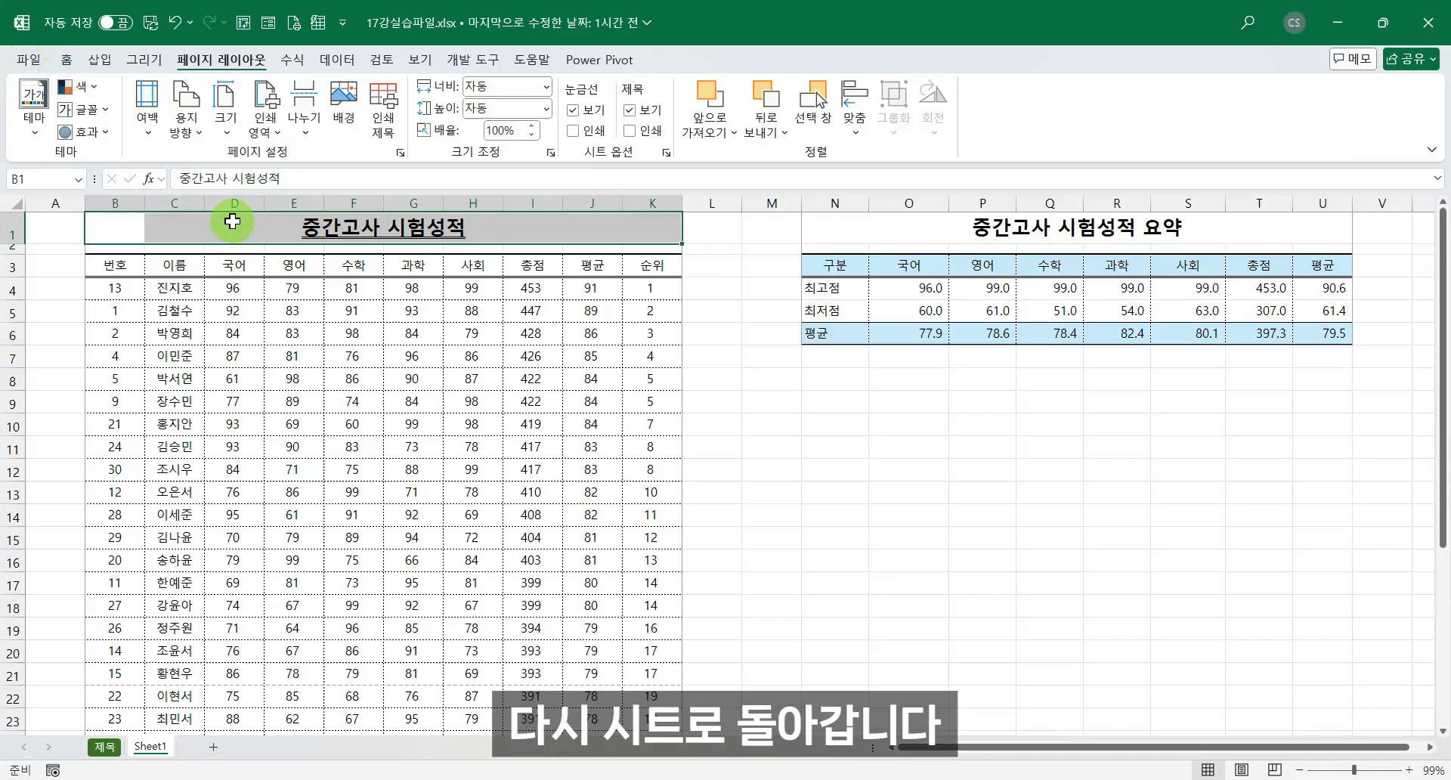
drag(117, 203, 659, 201)
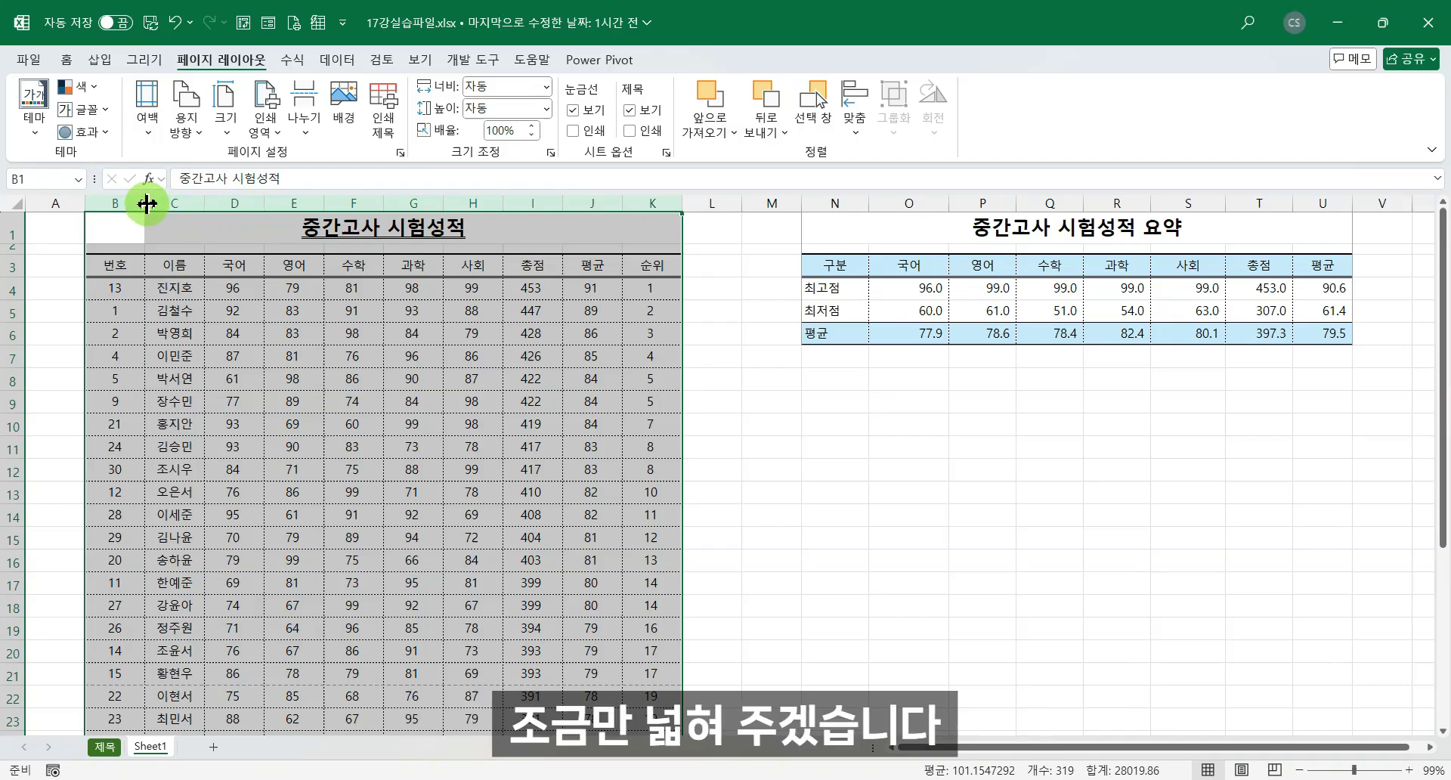
drag(147, 202, 215, 203)
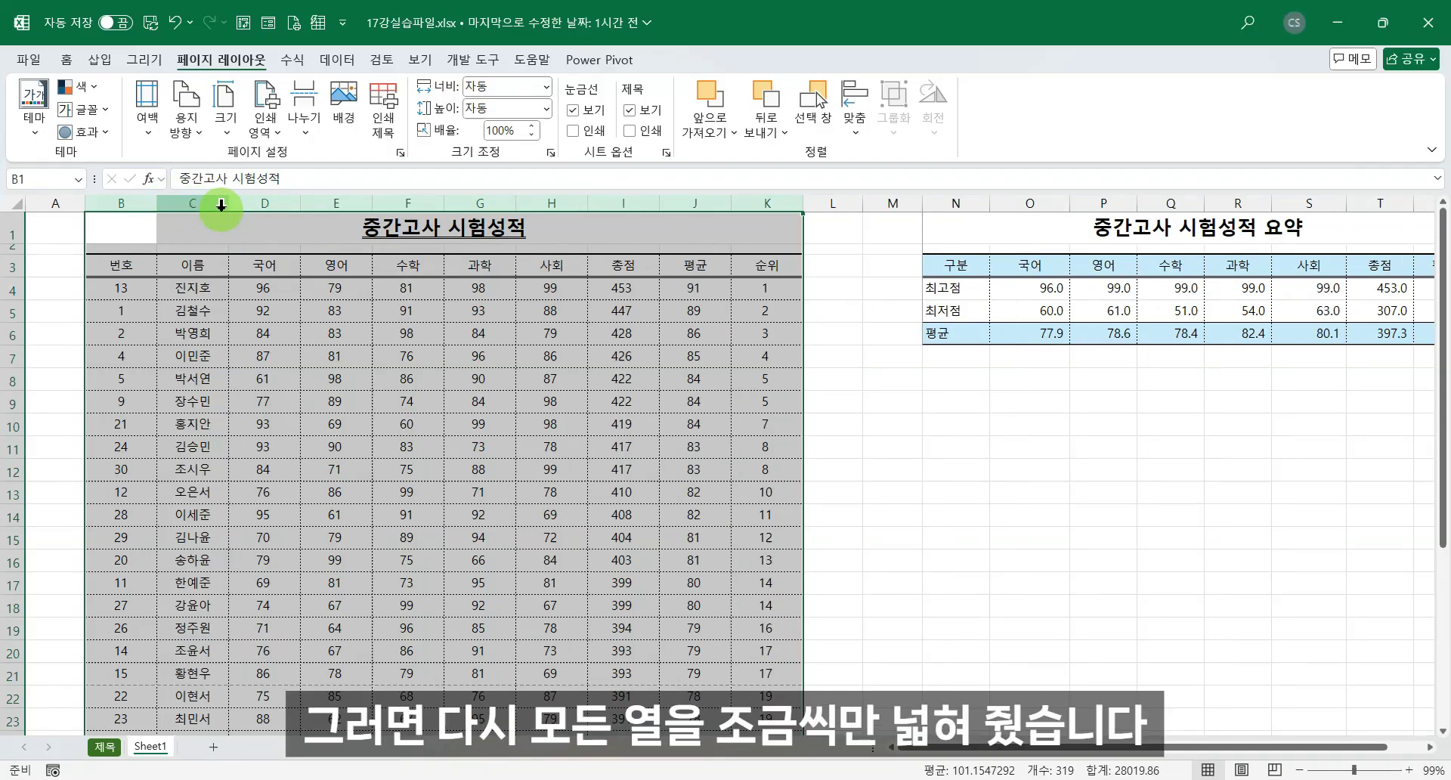
drag(228, 208, 213, 217)
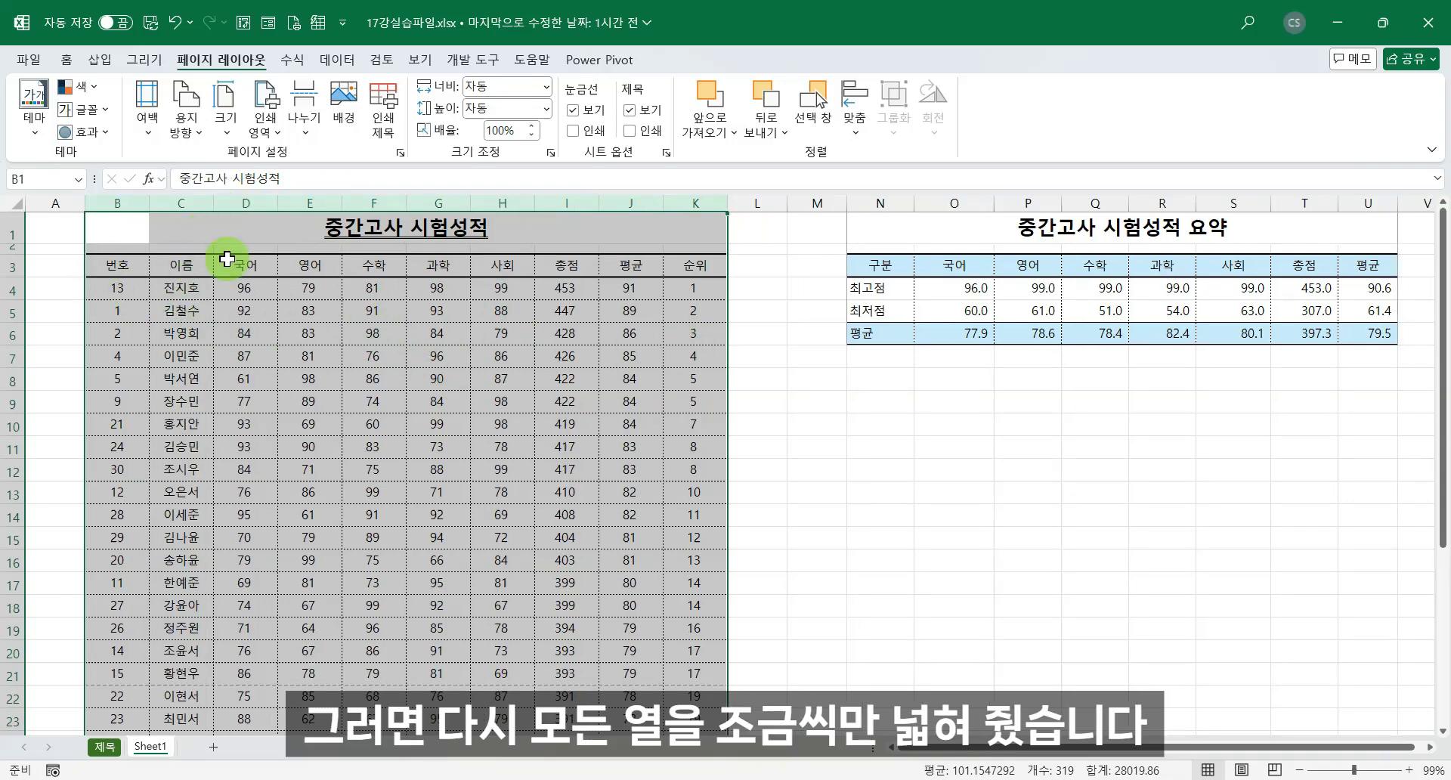
Preview the printout and examine each page to judge how the widened grades table fits the landscape paper.
click(400, 154)
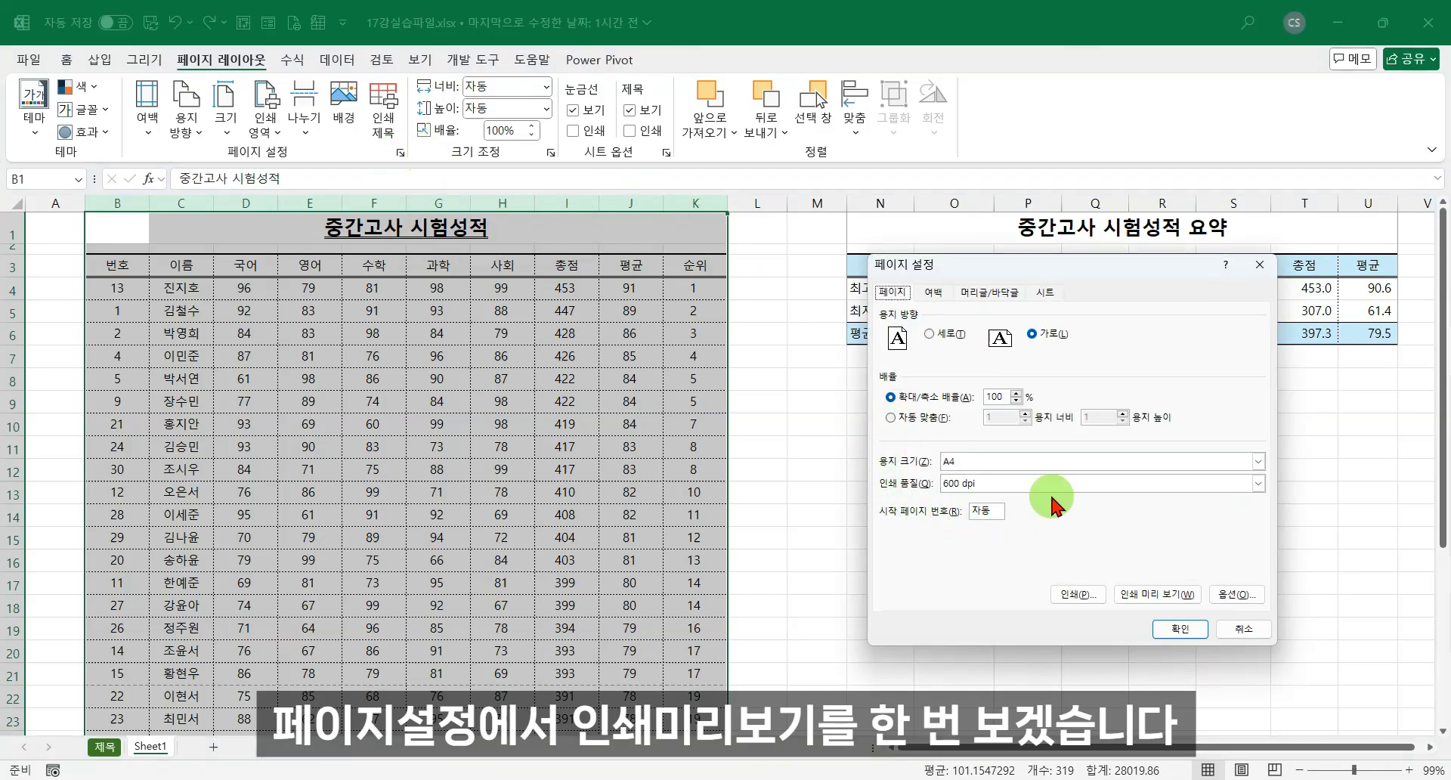
click(1127, 595)
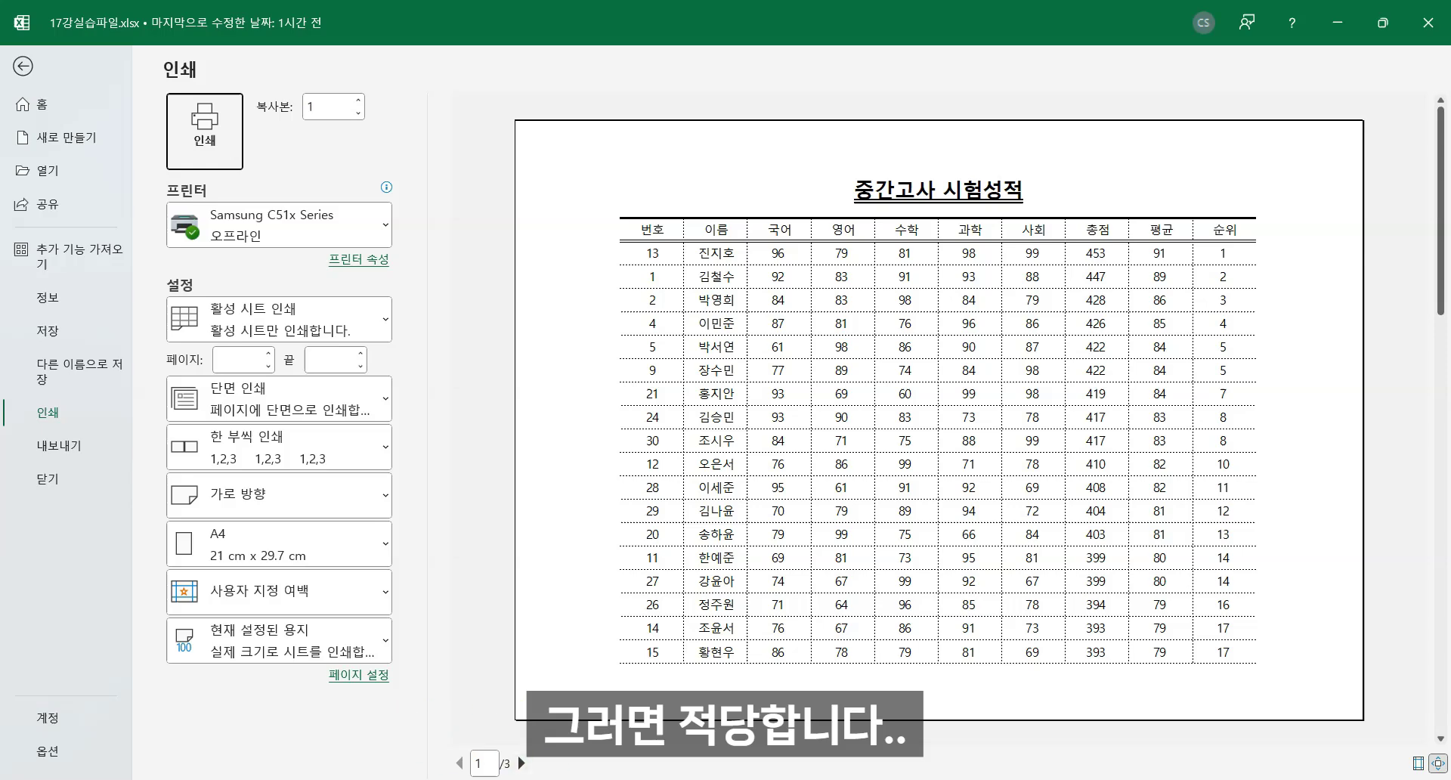
click(521, 764)
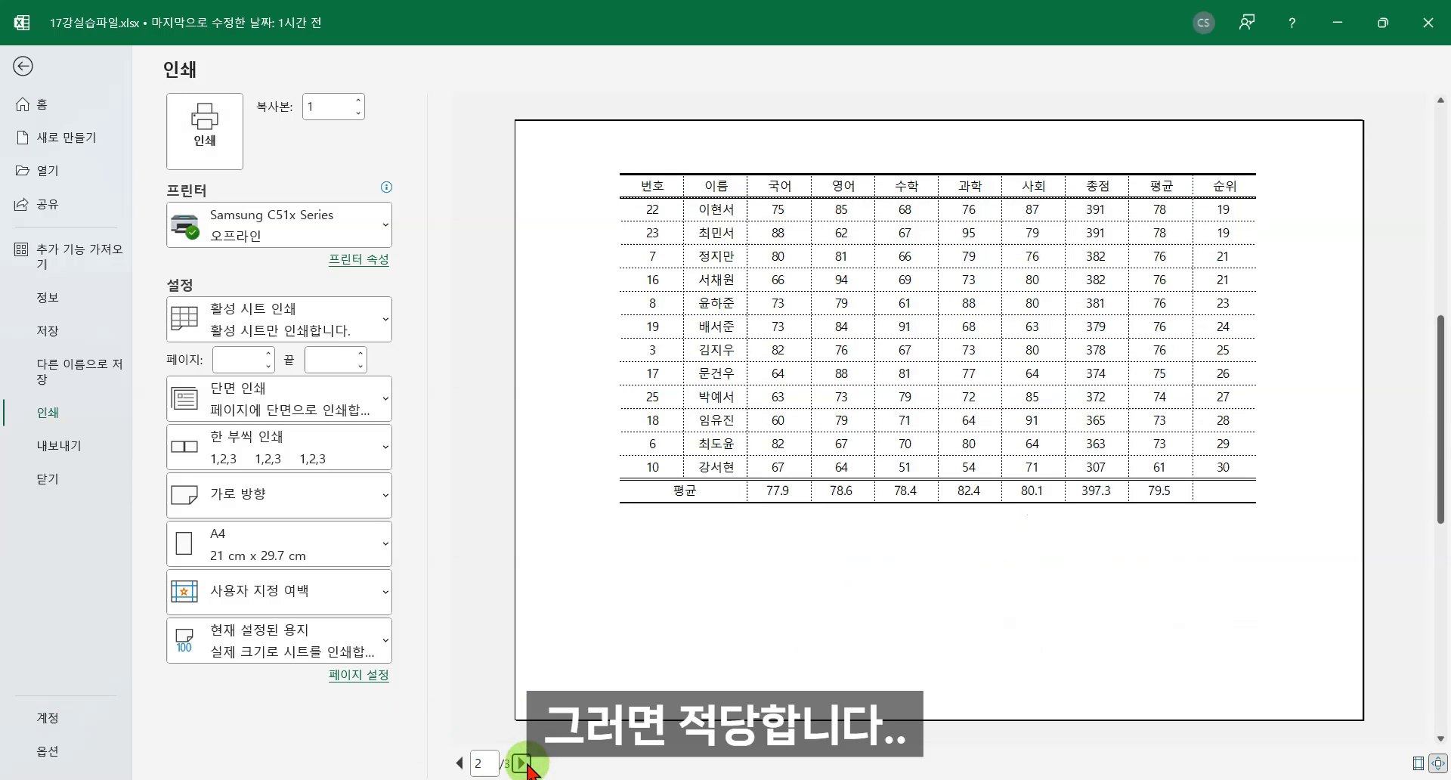
click(522, 763)
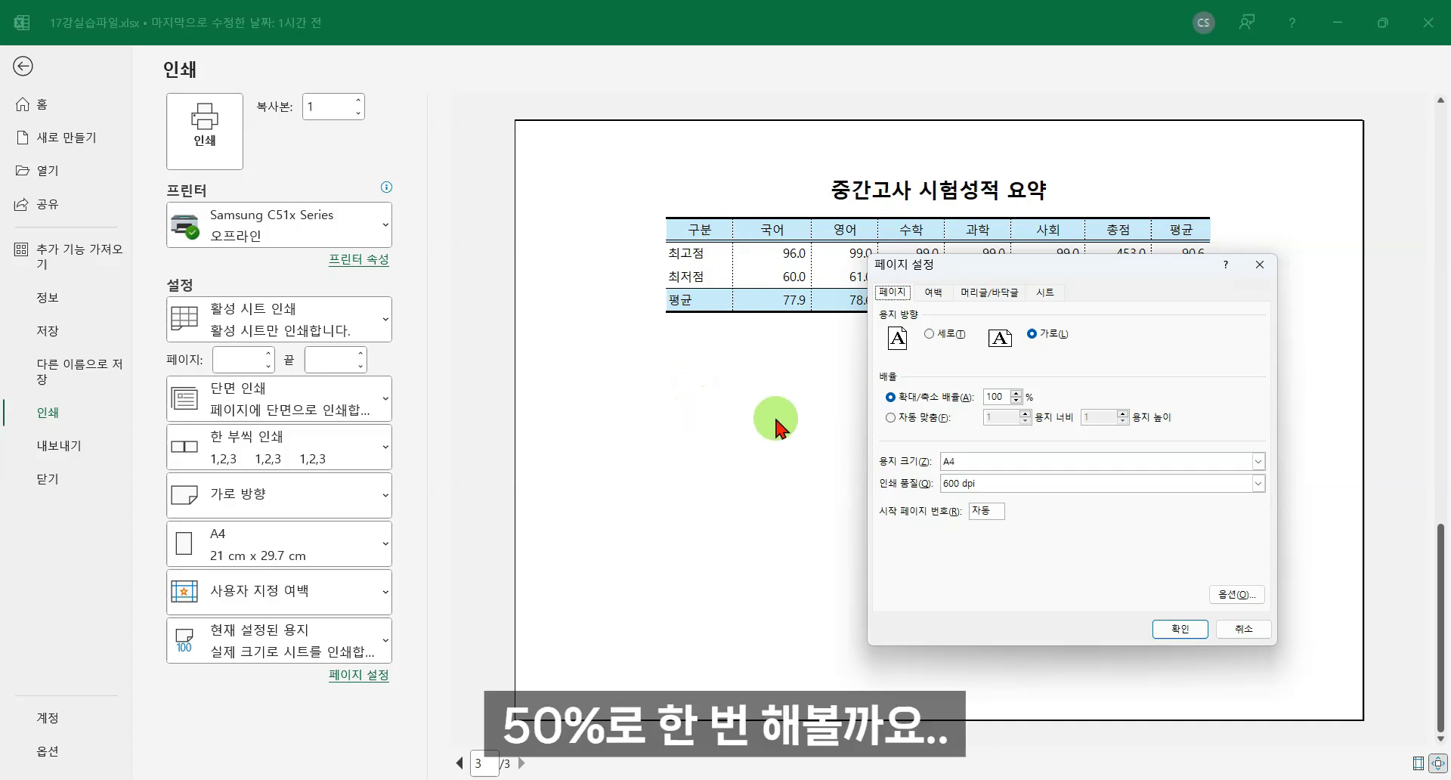
Try a 50% print scale in the preview, and restore the scale to 100%.
click(1016, 394)
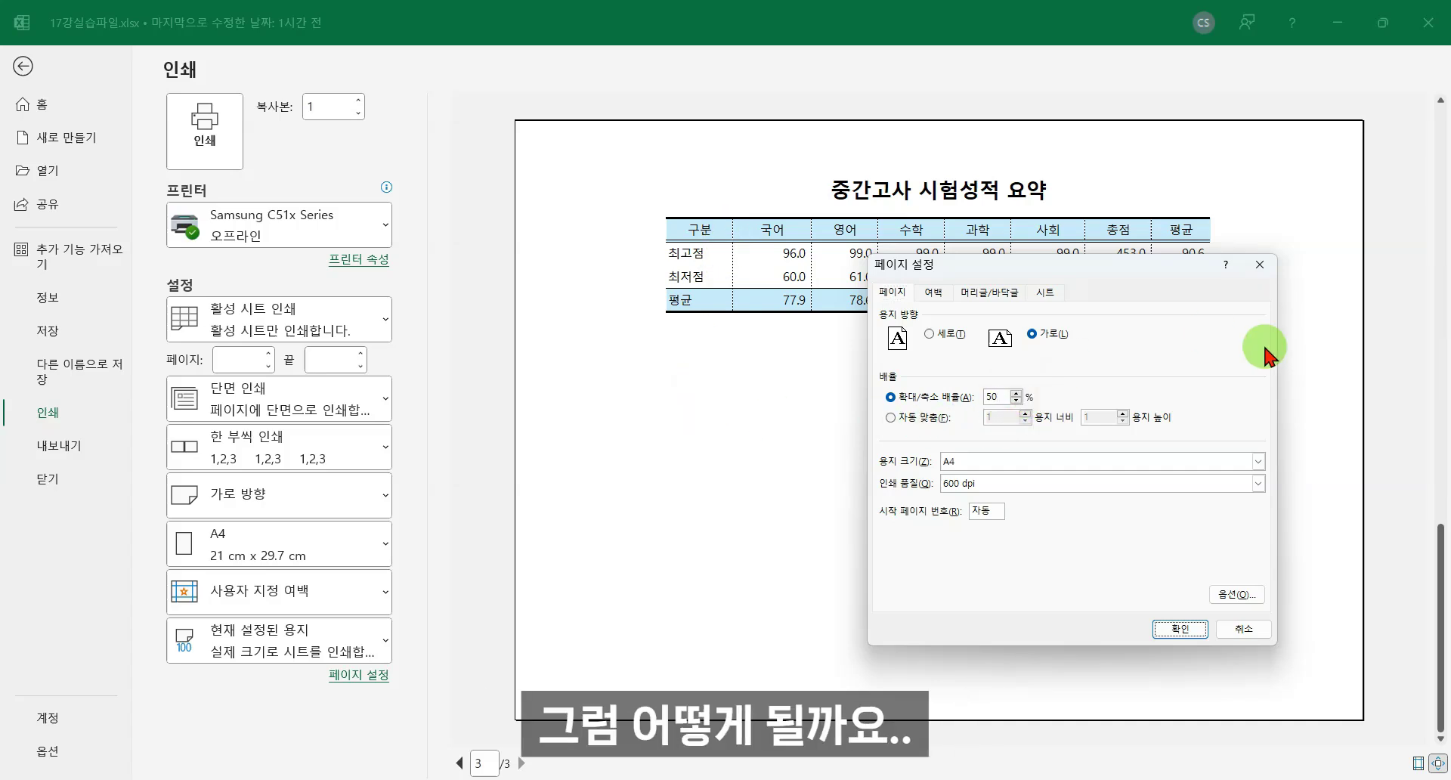
click(1183, 630)
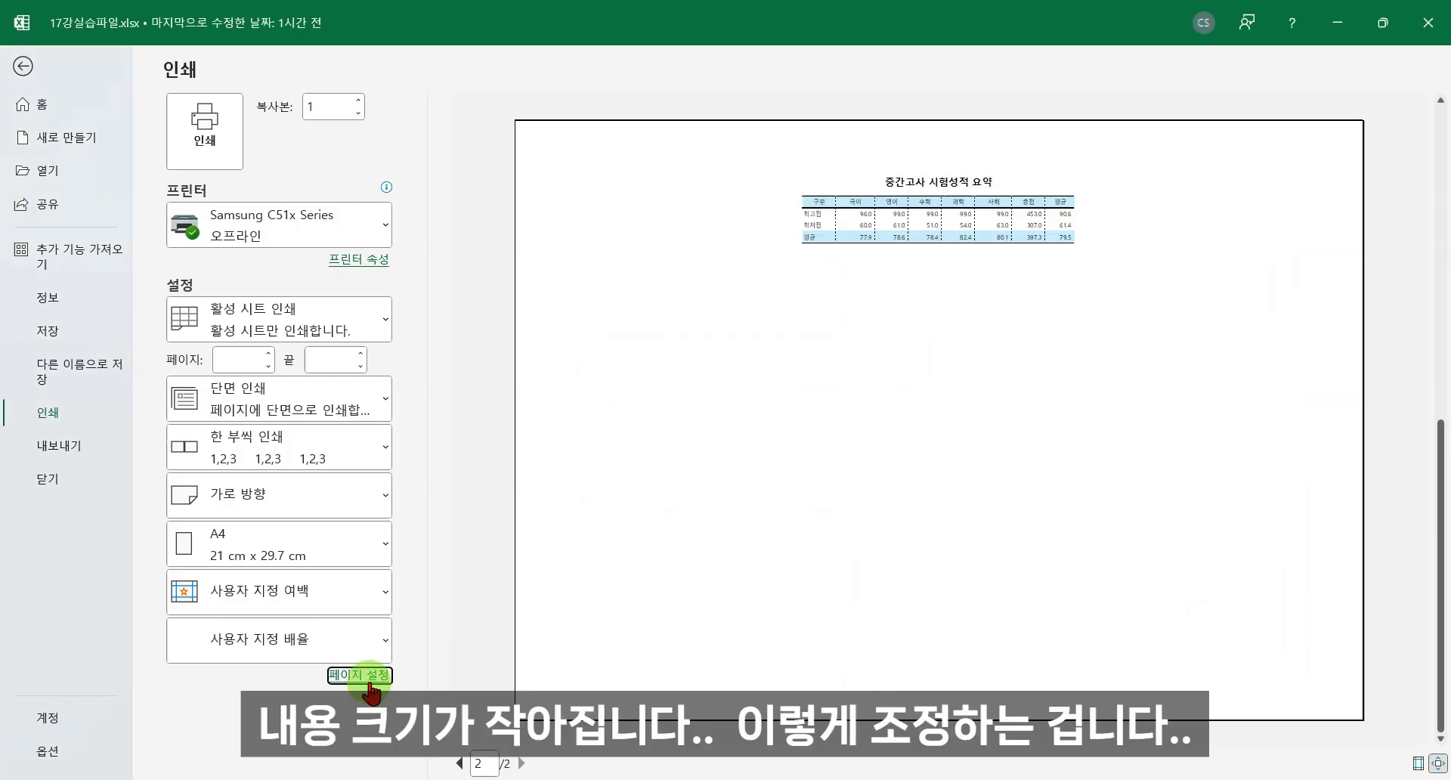
click(460, 764)
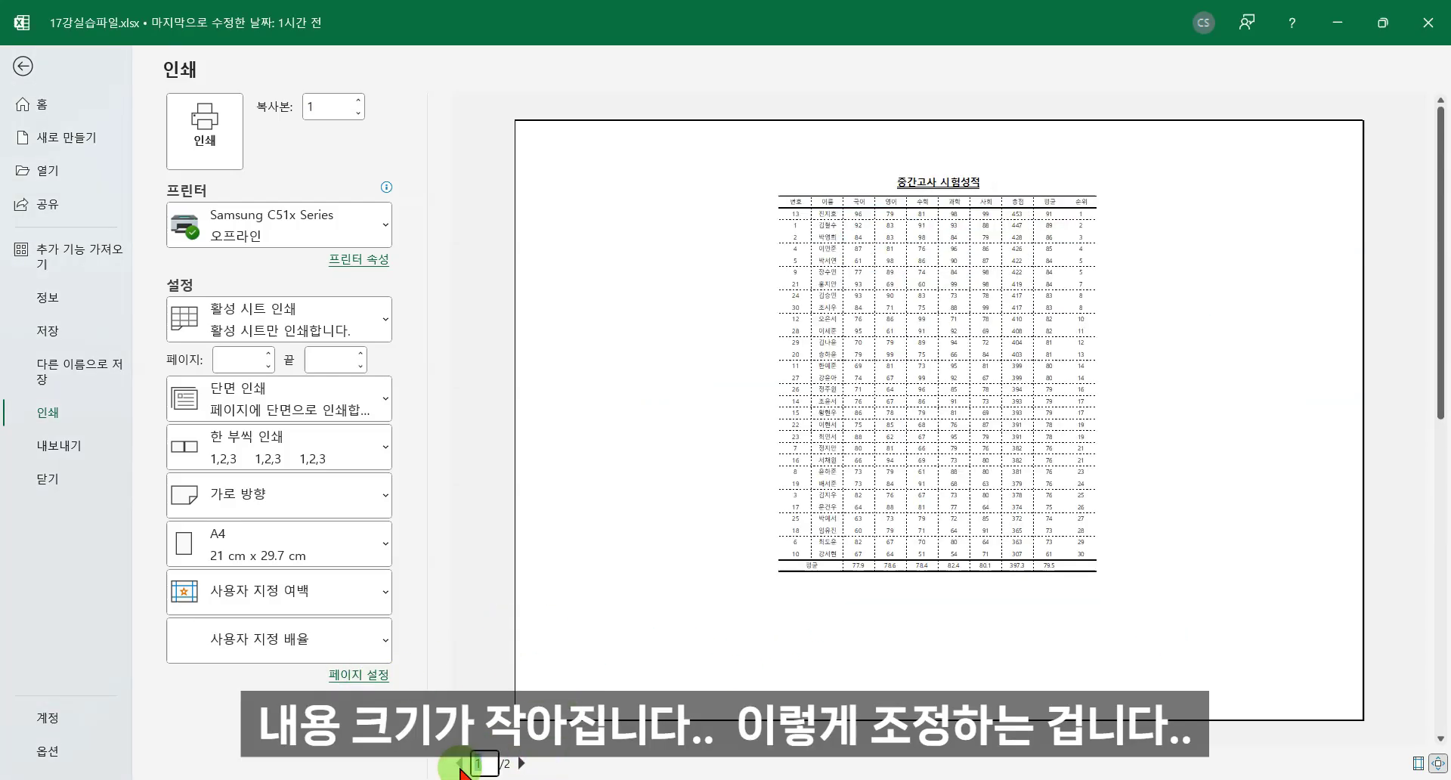
click(373, 680)
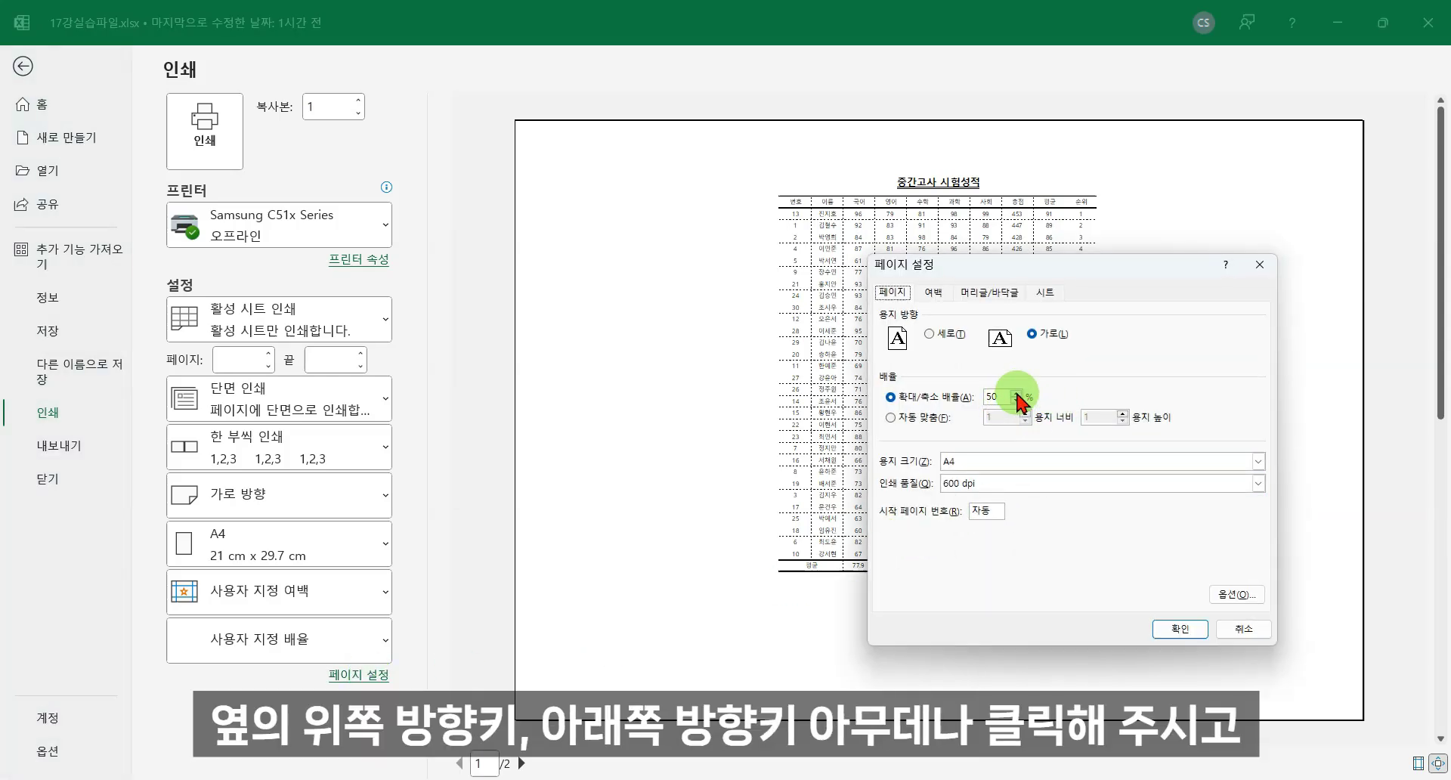
text(10)
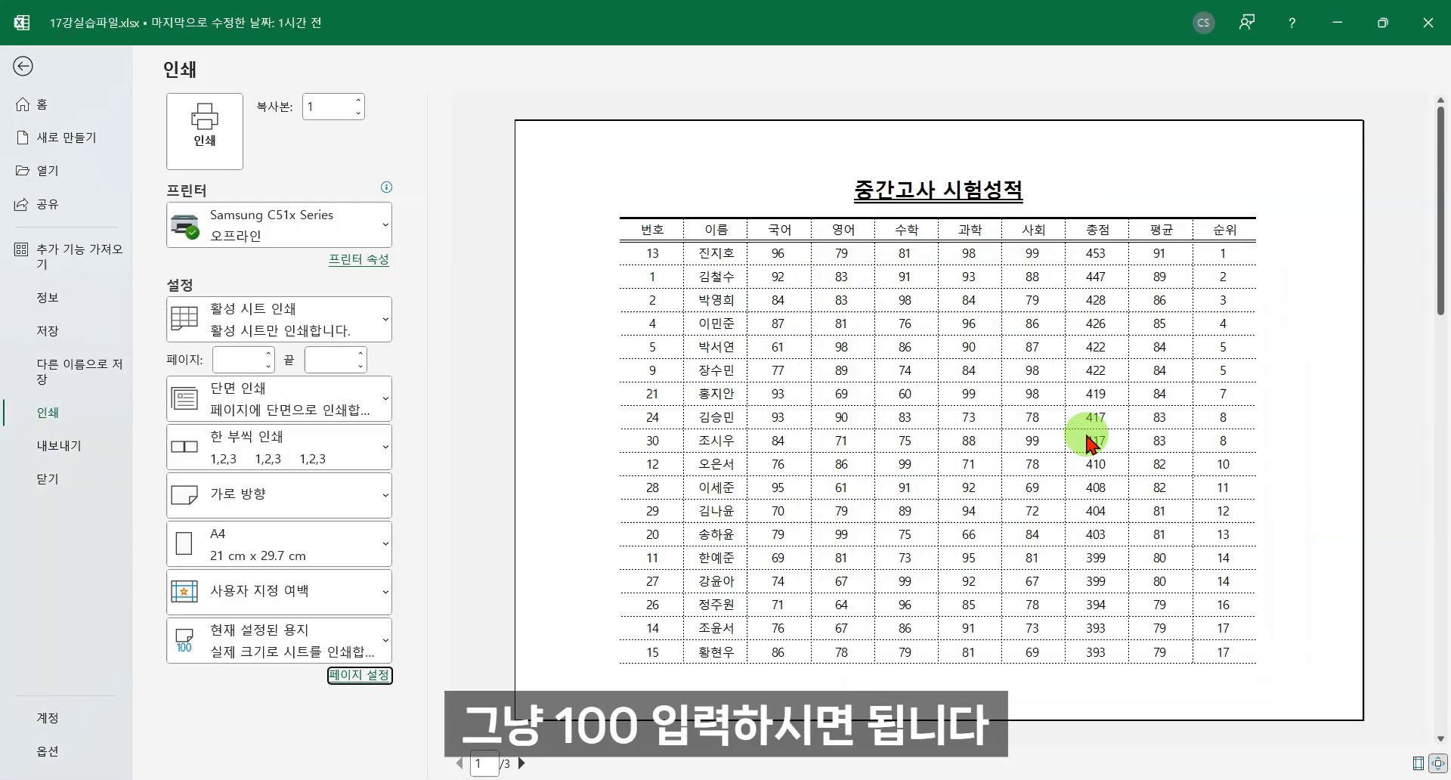
Review the page margin settings without changing them, and look through the preview pages to check the margins.
click(363, 675)
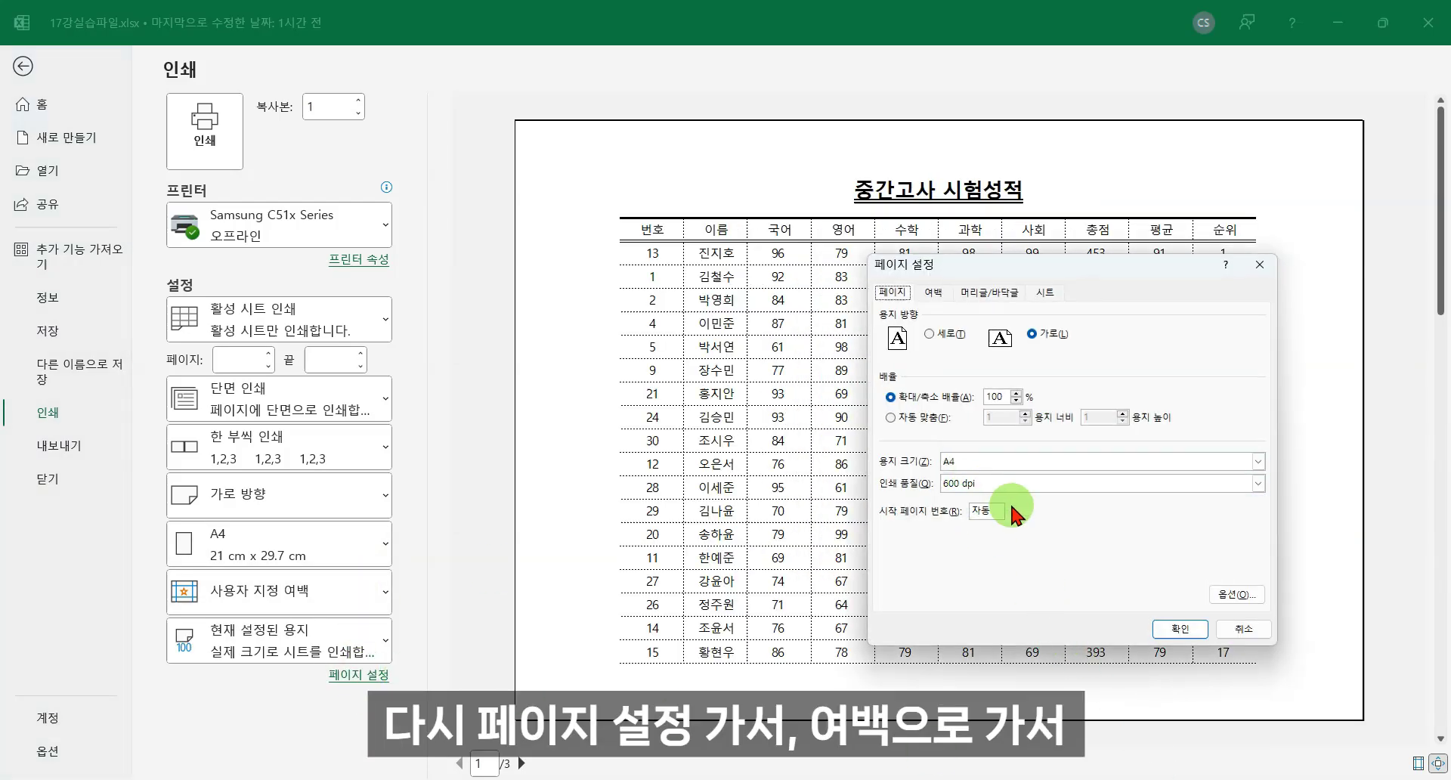
click(933, 292)
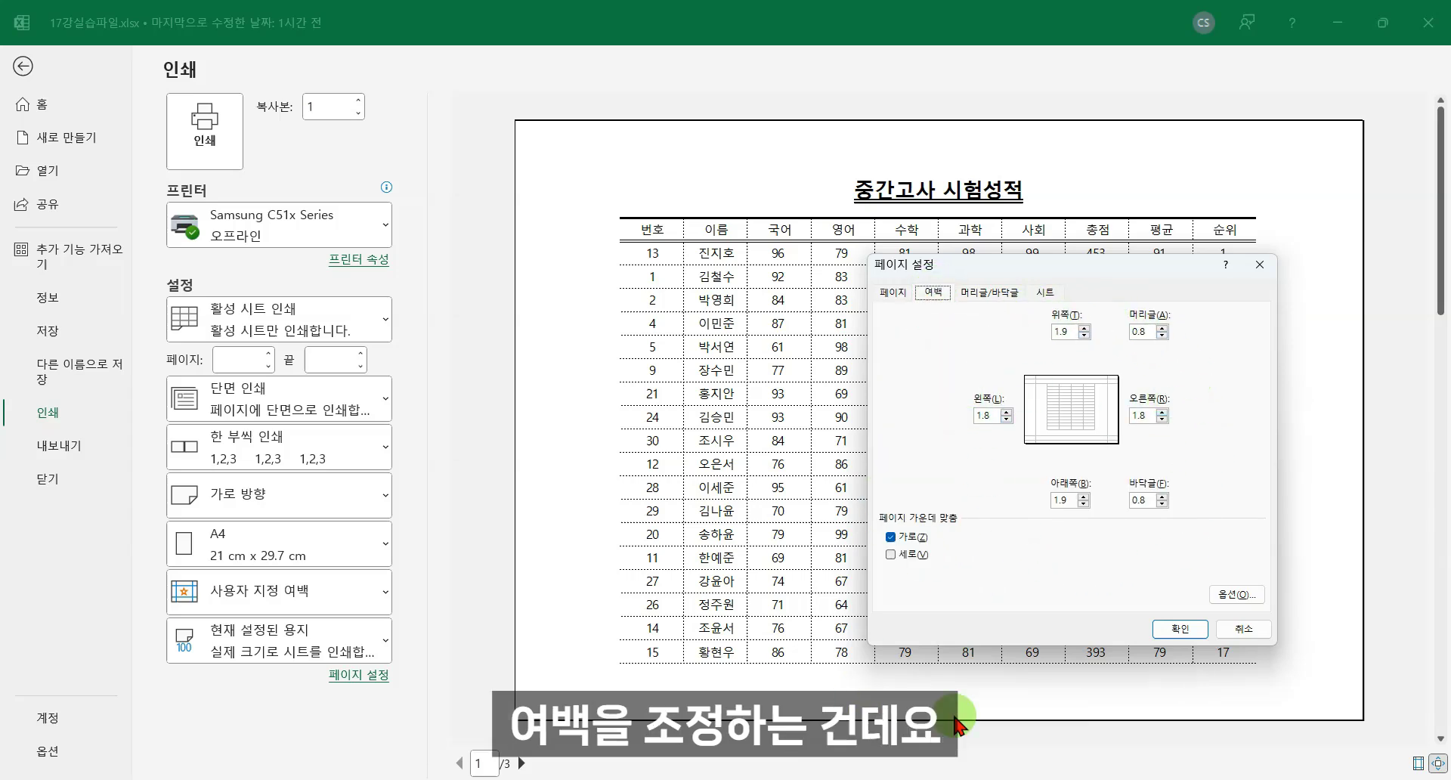
click(1239, 631)
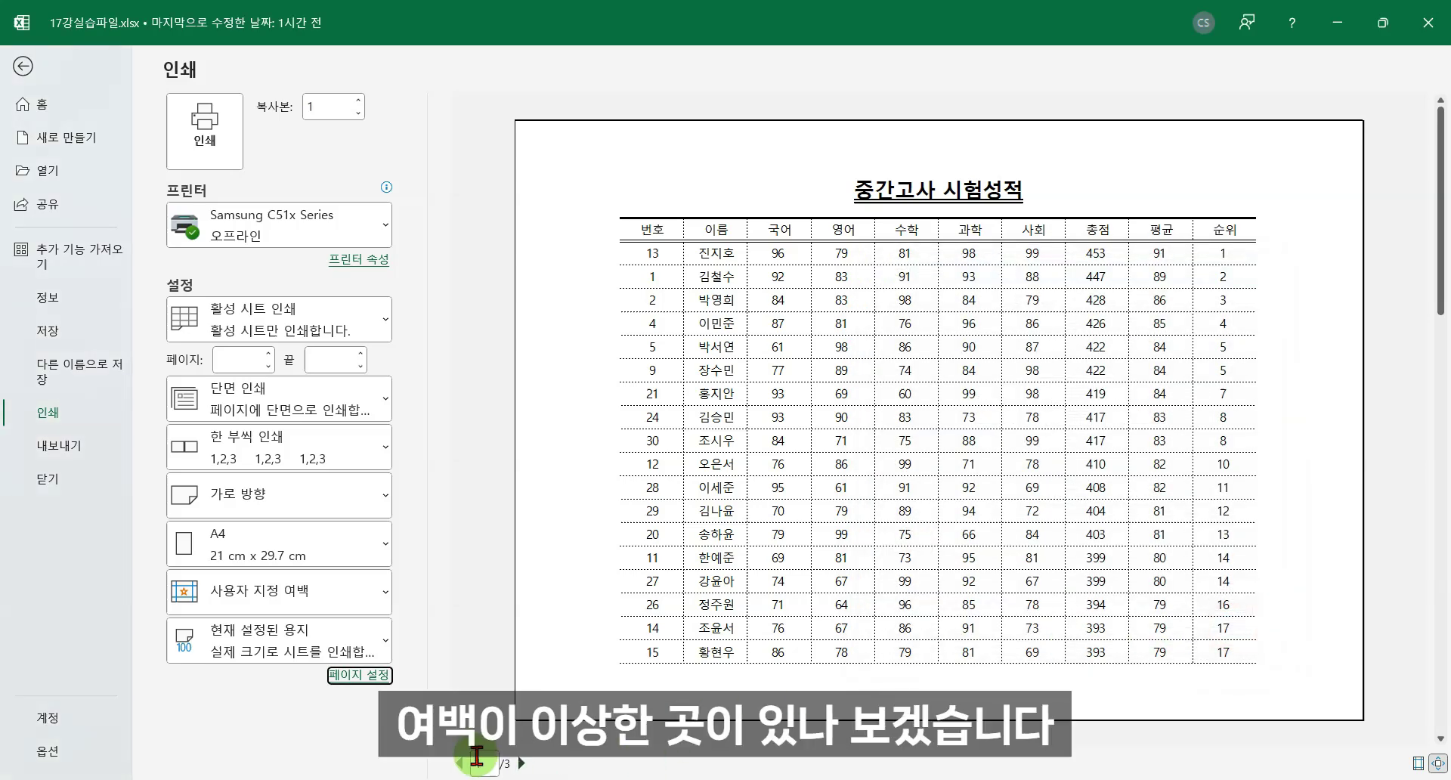
click(520, 764)
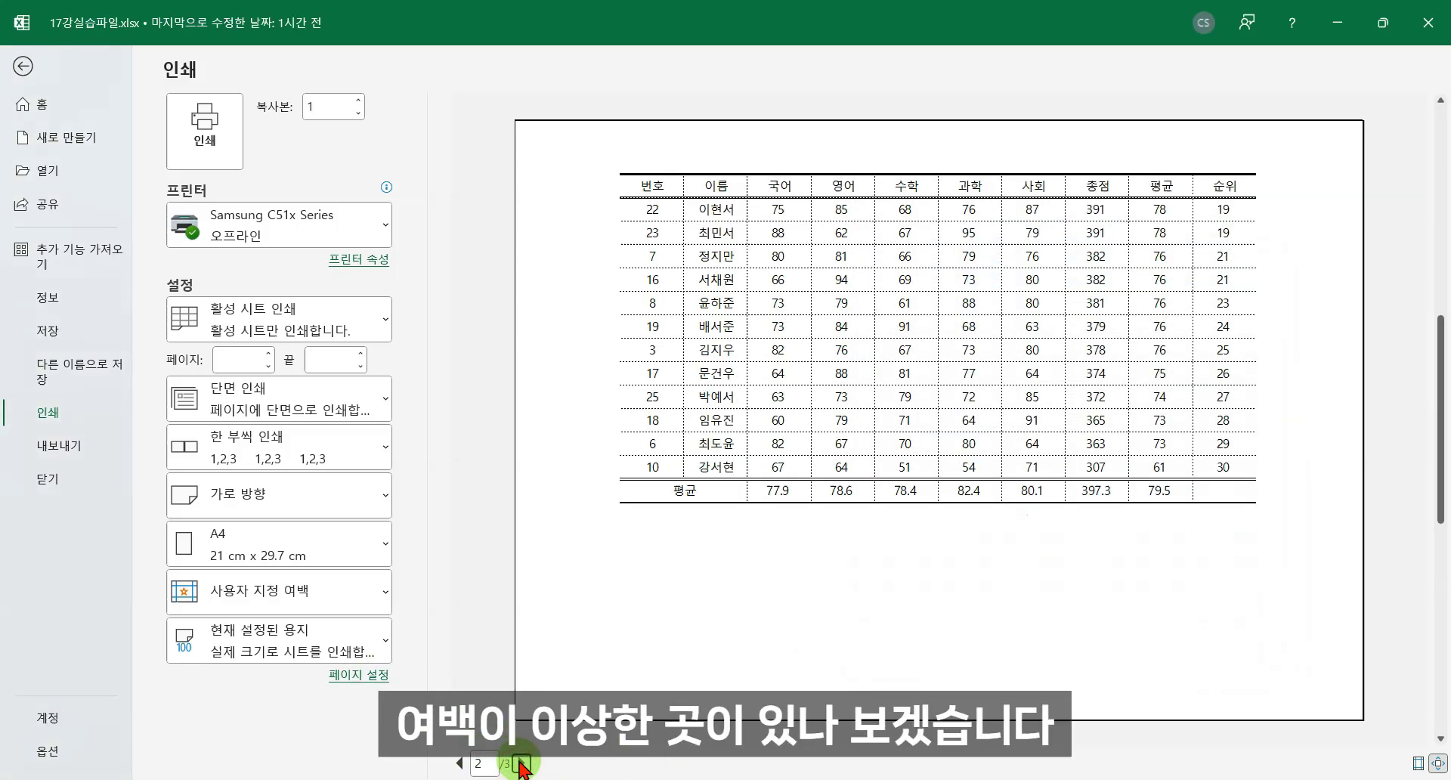
click(520, 764)
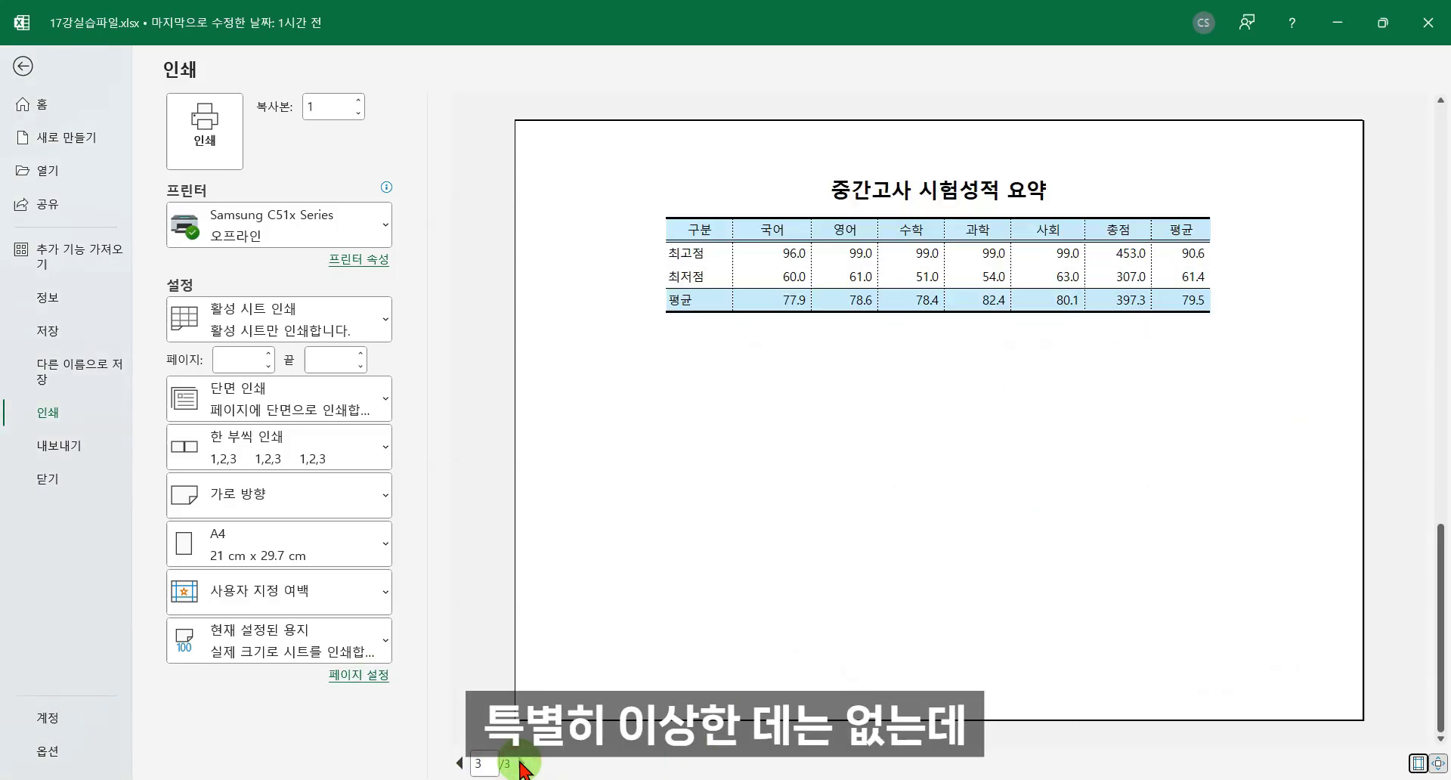
click(457, 765)
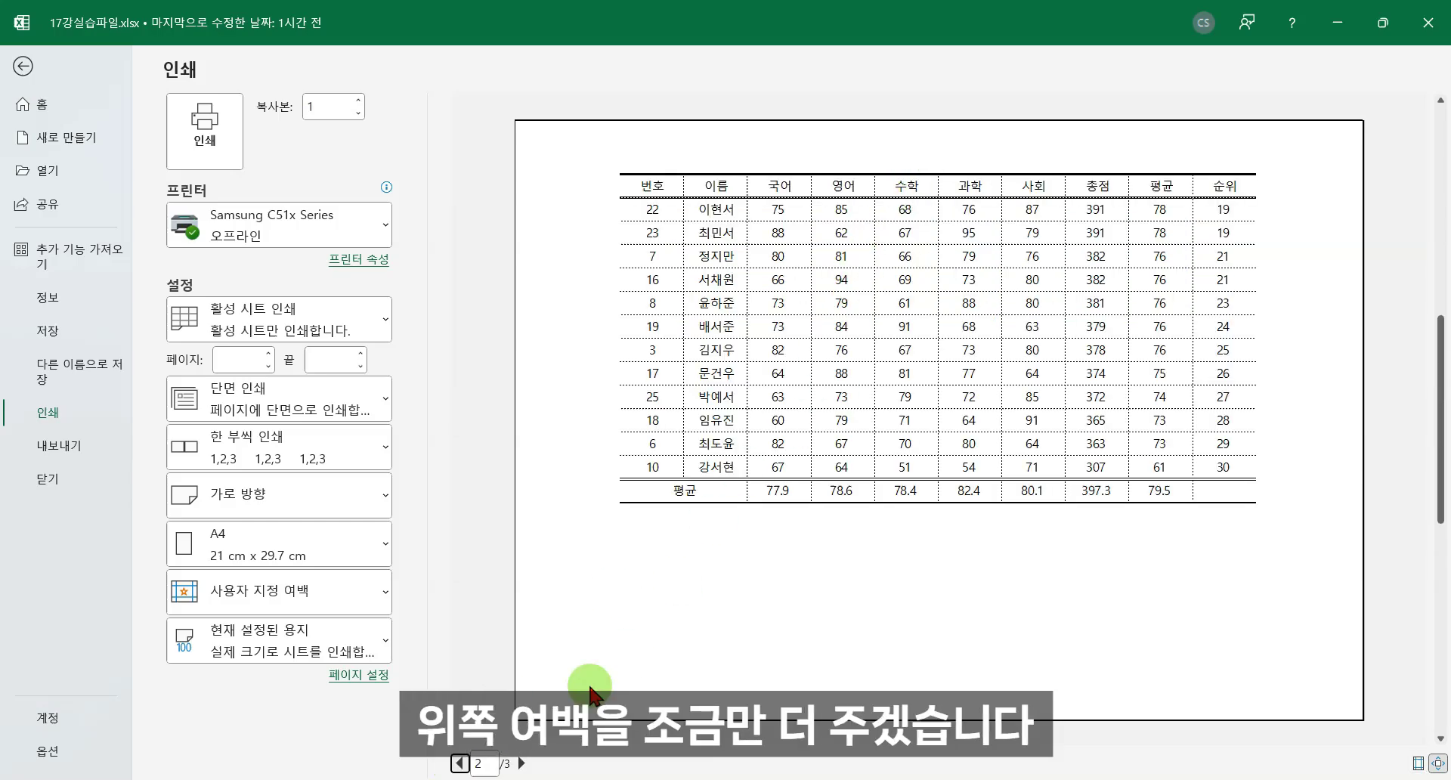
click(522, 764)
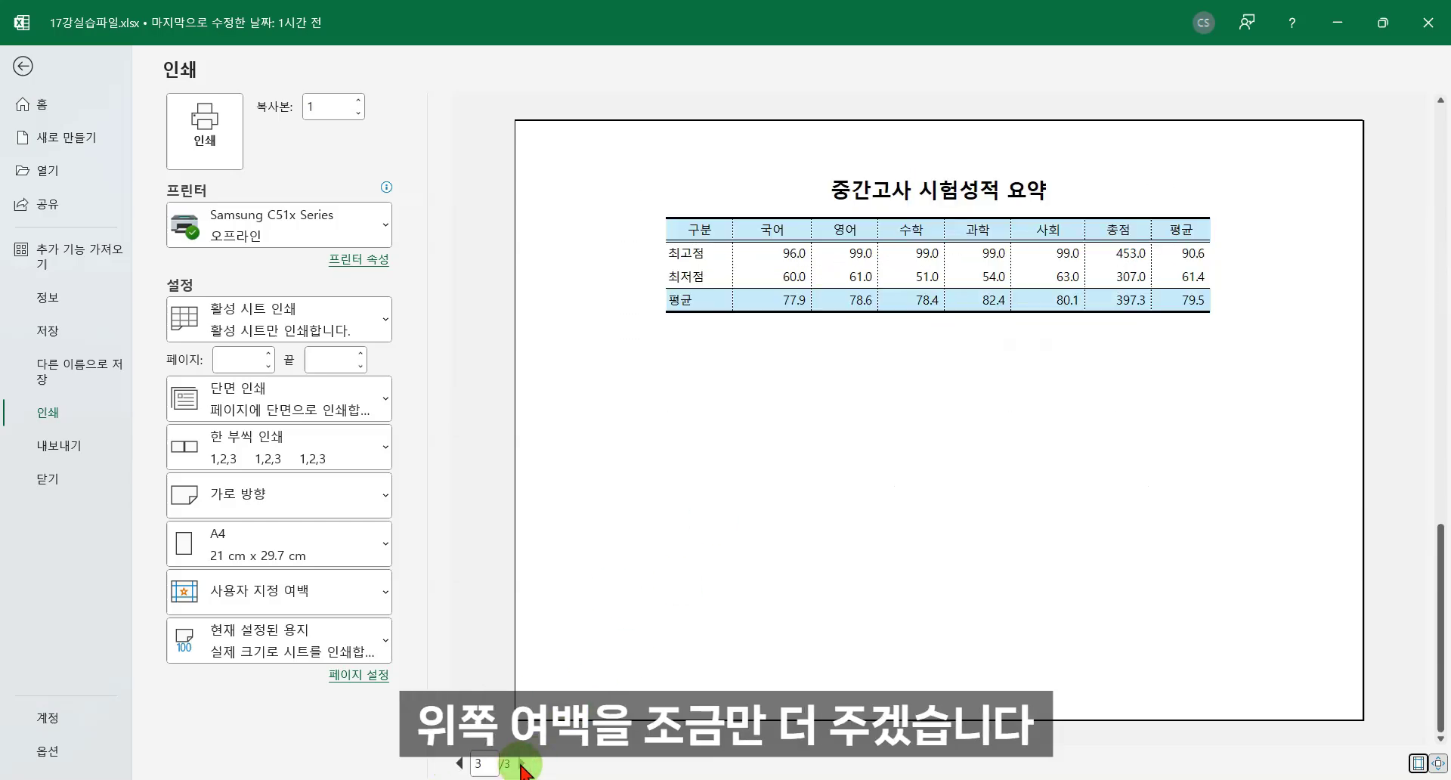
Set the top margin (위쪽) to 3 cm and check its effect on pages 3 and 2 of the preview.
click(357, 675)
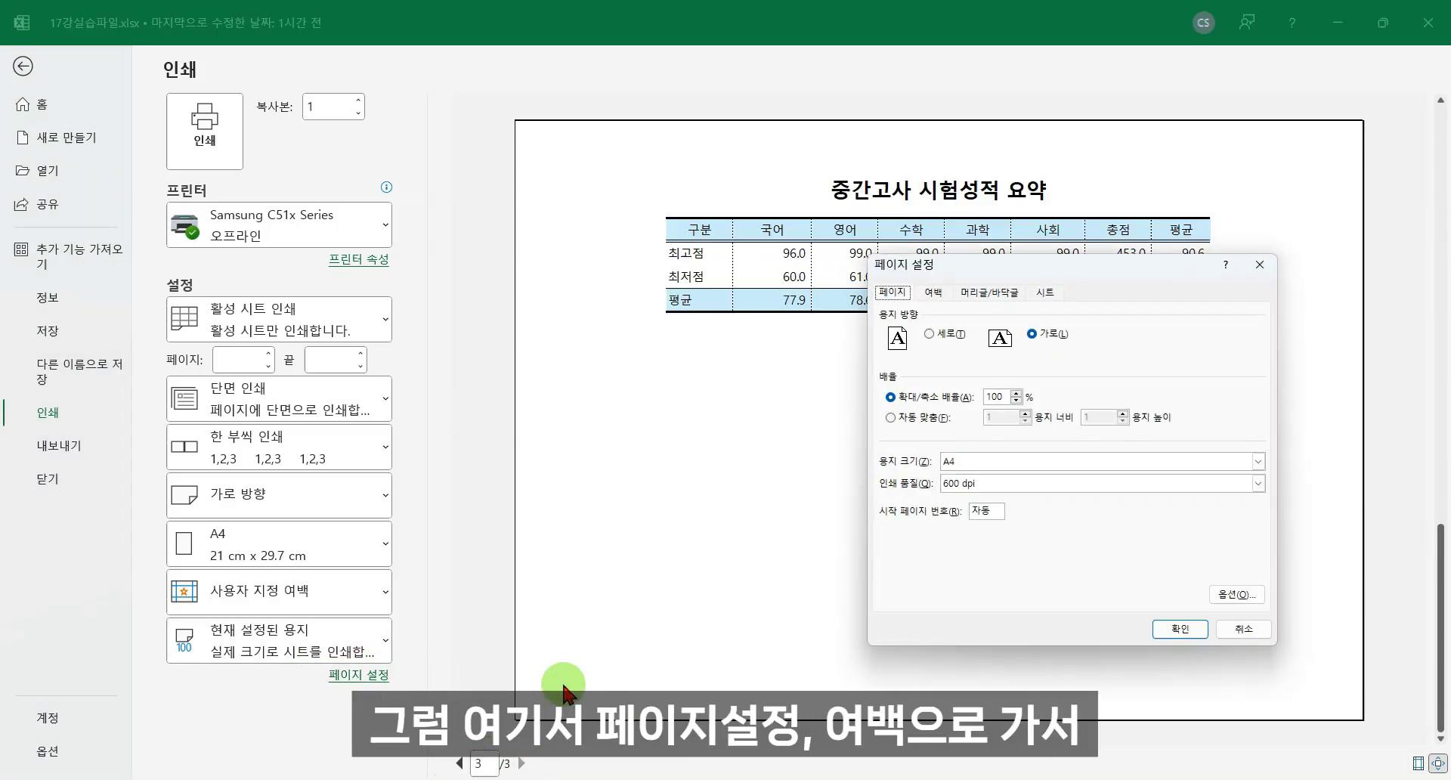
click(933, 291)
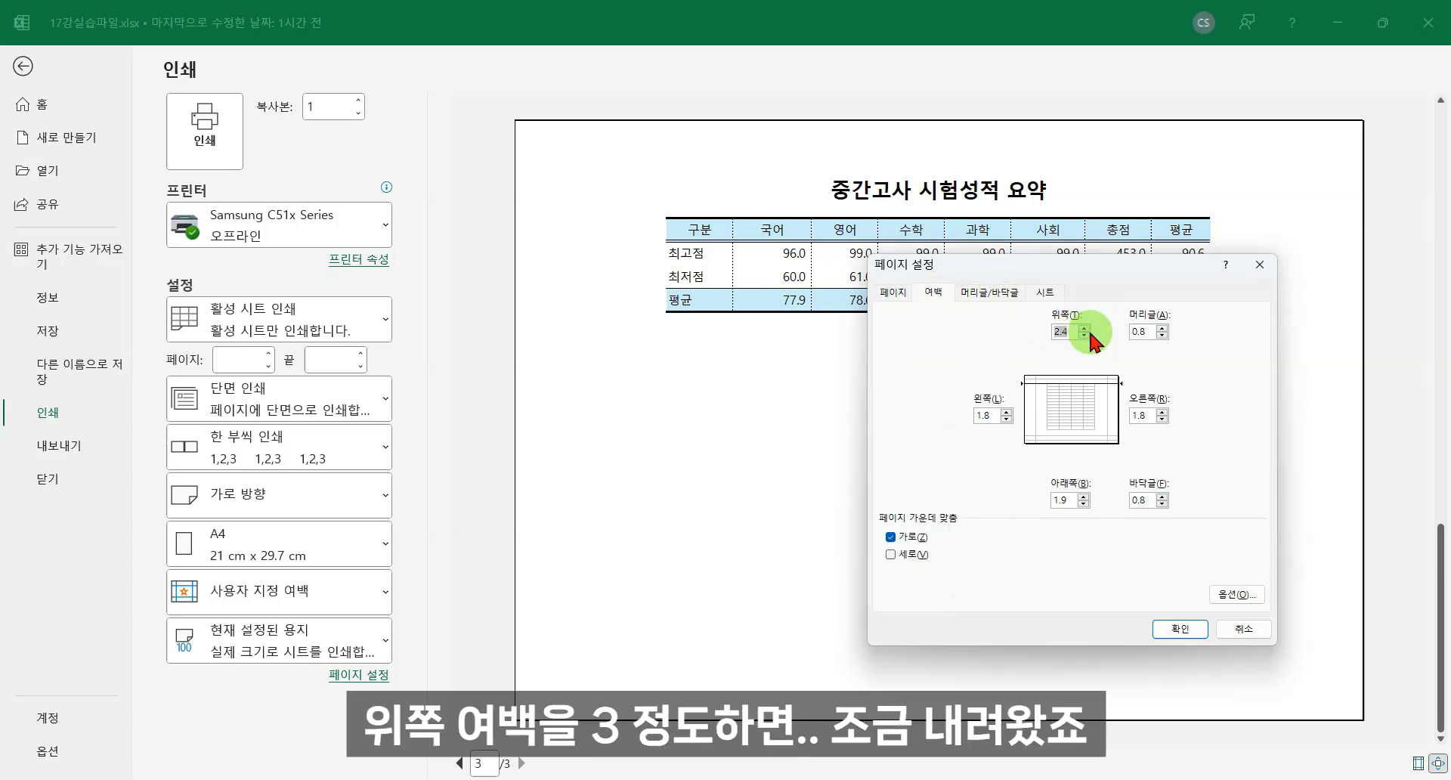
text(3)
key(Return)
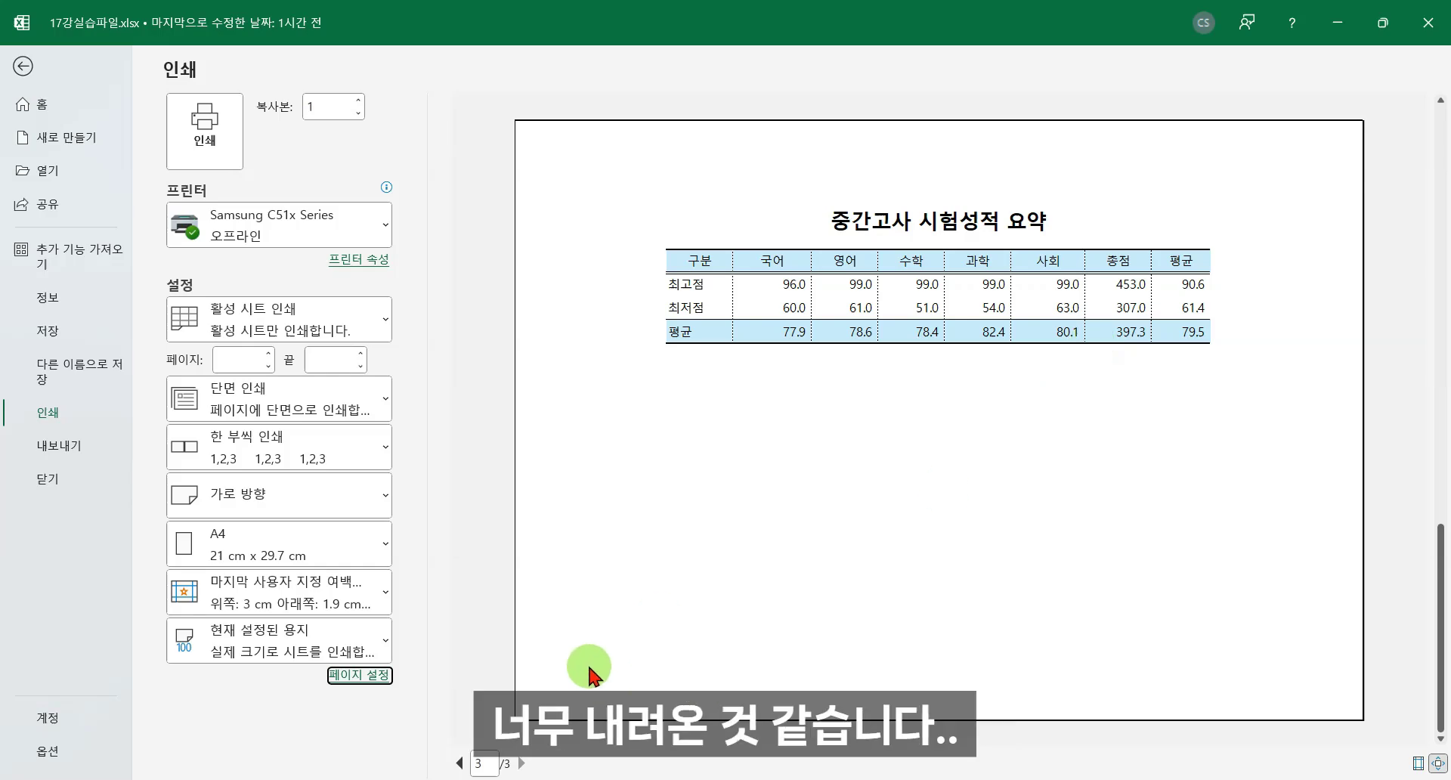
click(460, 764)
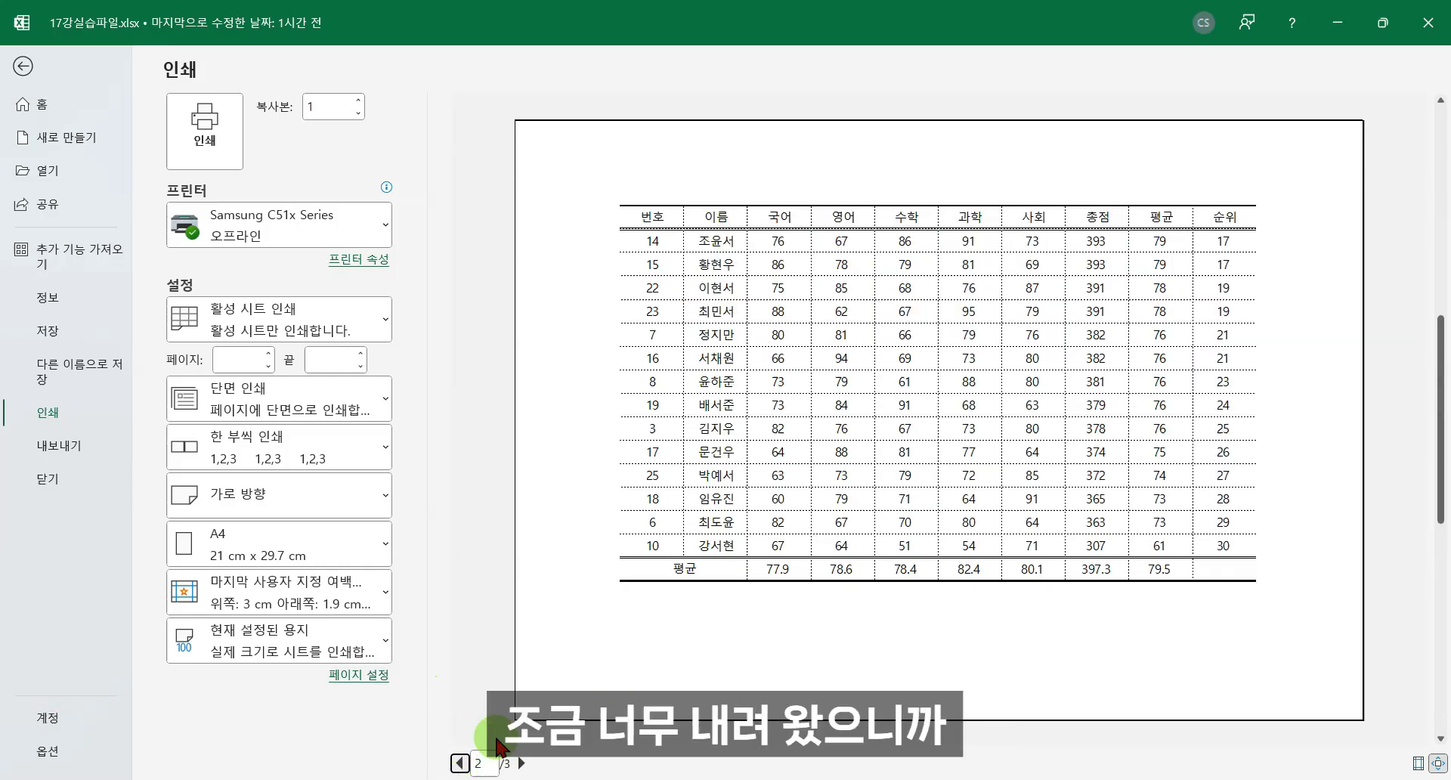
Set the top margin (위쪽) to 2.5 cm and check the result on page 3 of the preview.
click(352, 675)
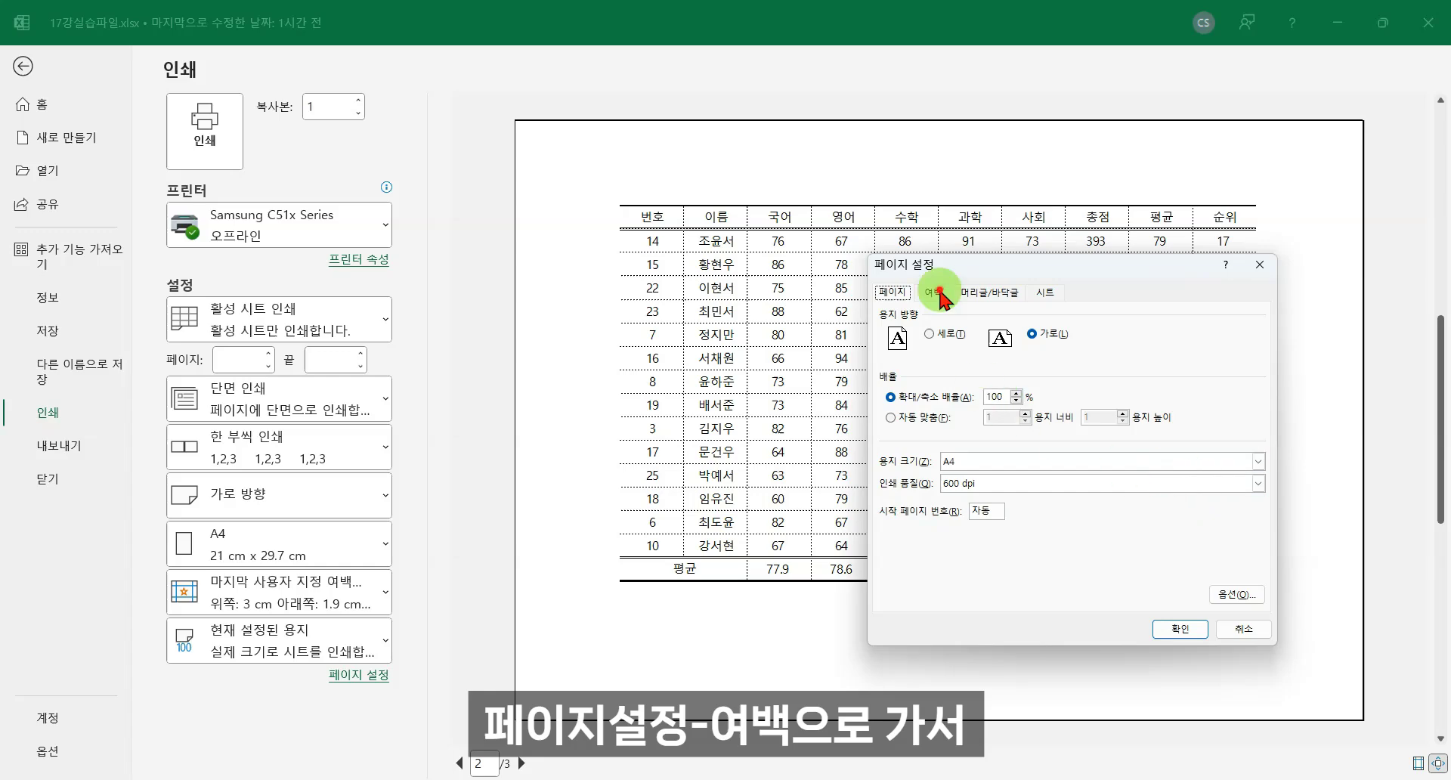
click(933, 291)
click(1068, 332)
double_click(1068, 331)
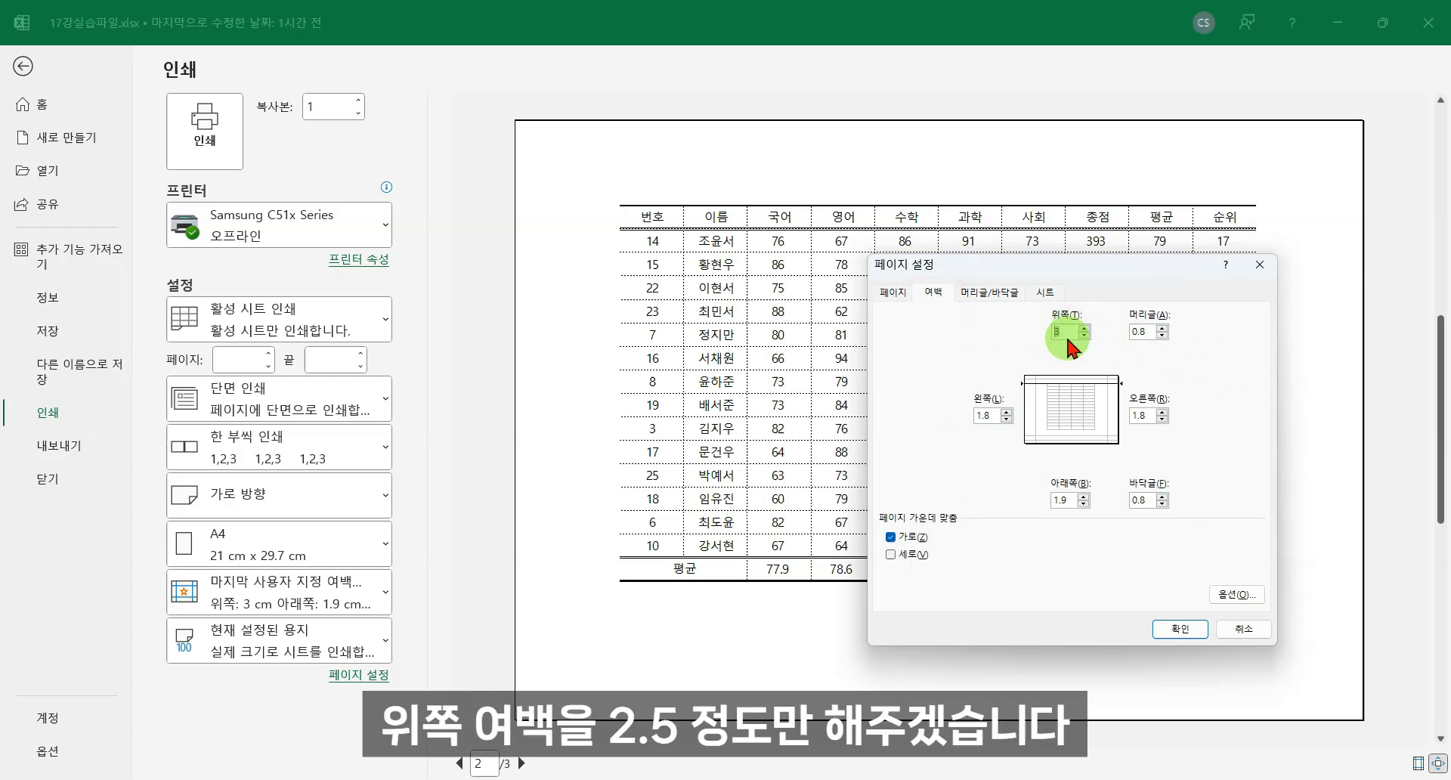
key(Return)
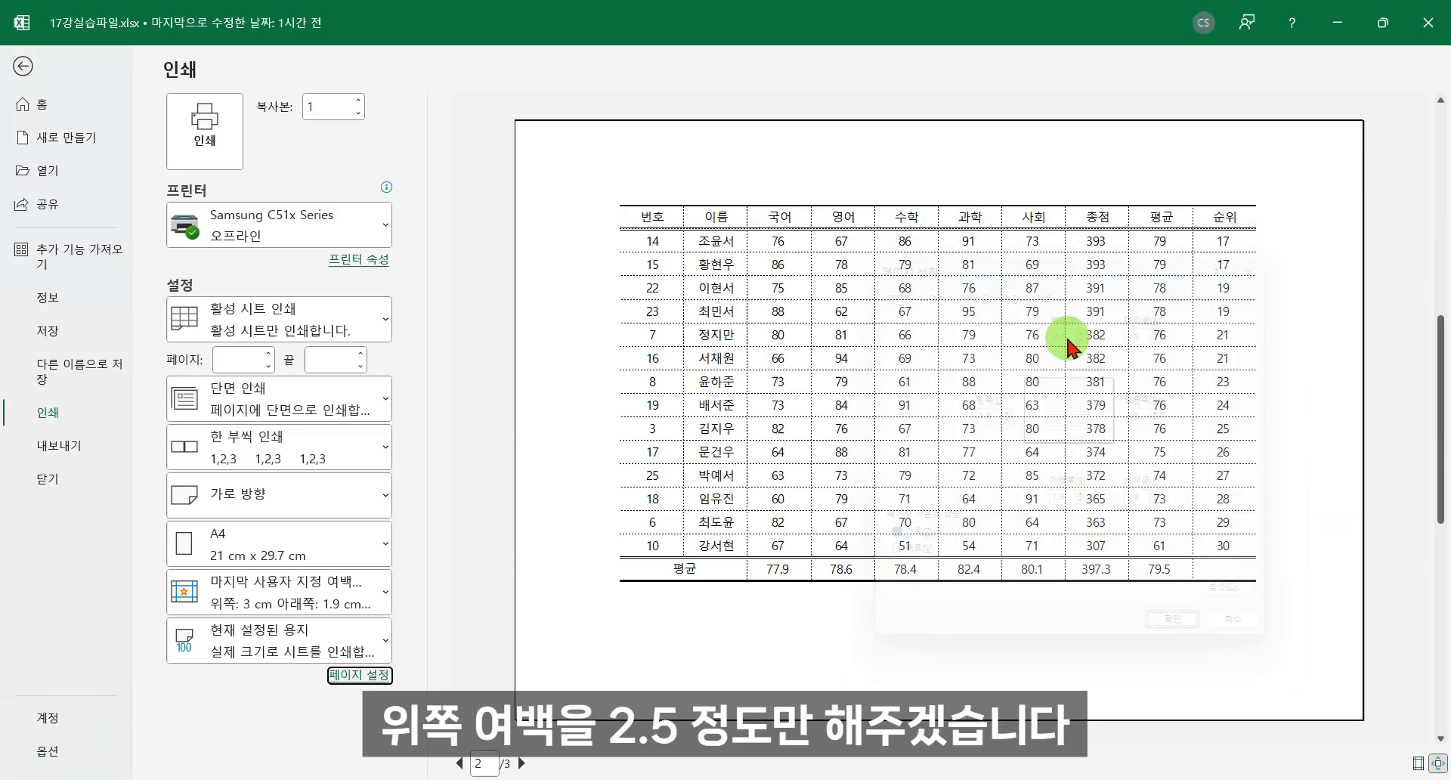
click(521, 764)
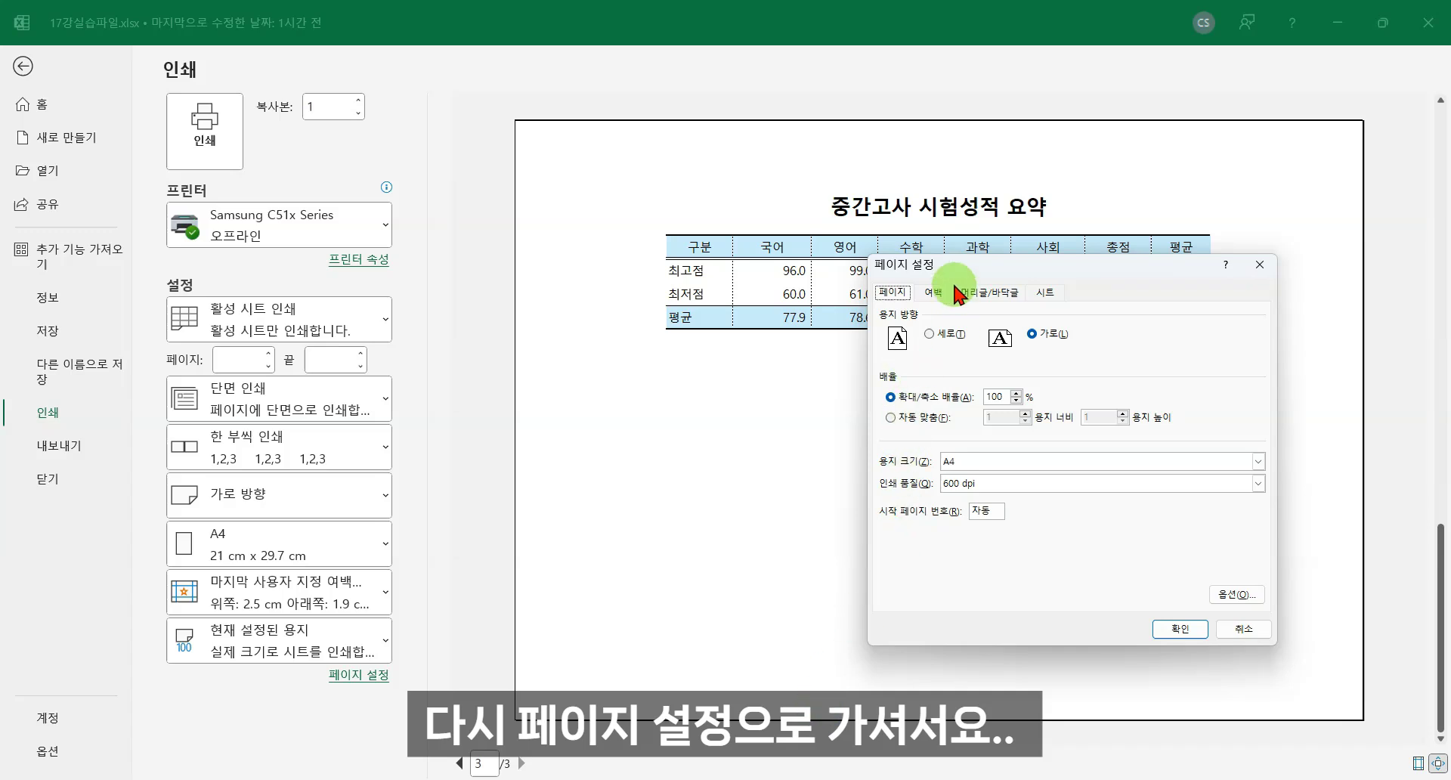
Try centering the printout vertically (세로) on the page, and look through the preview pages.
click(935, 292)
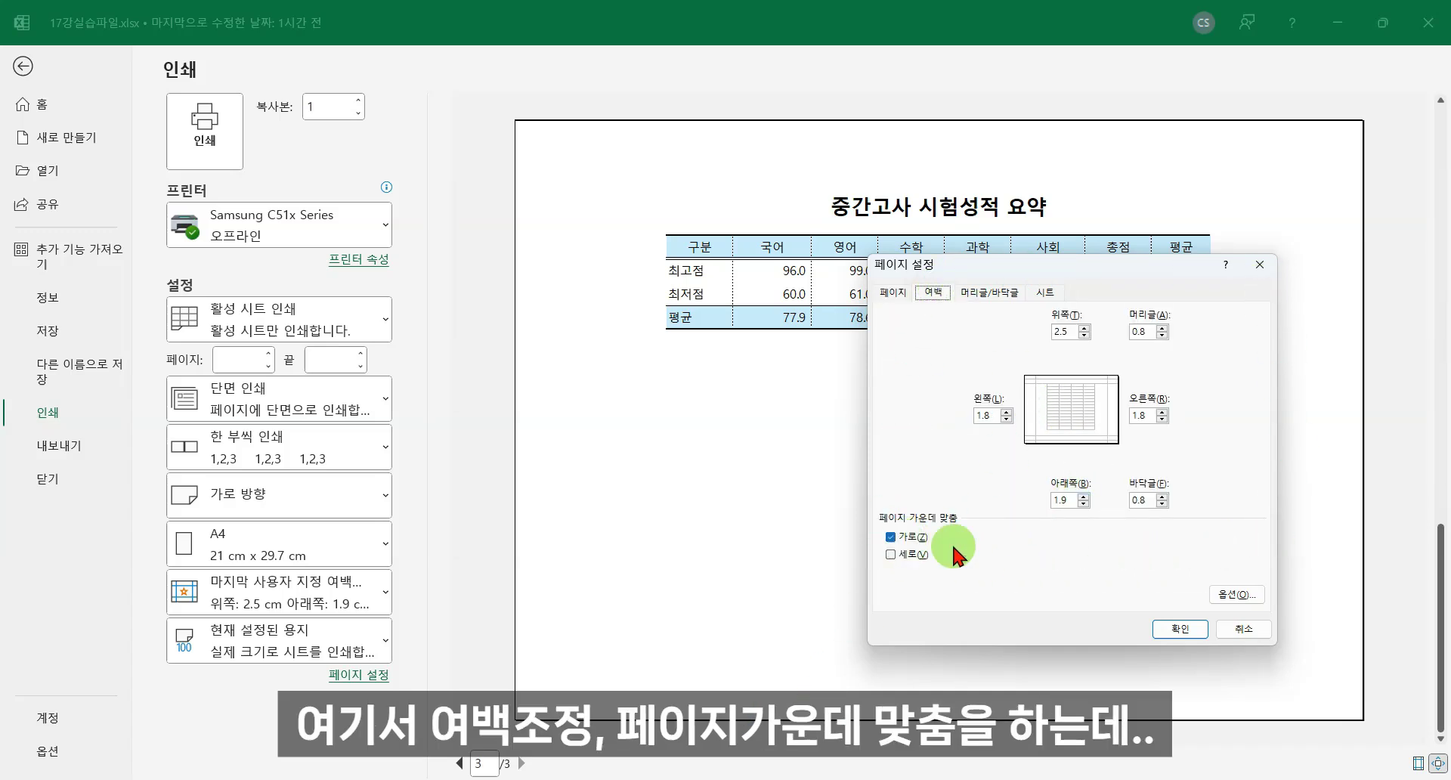
click(891, 555)
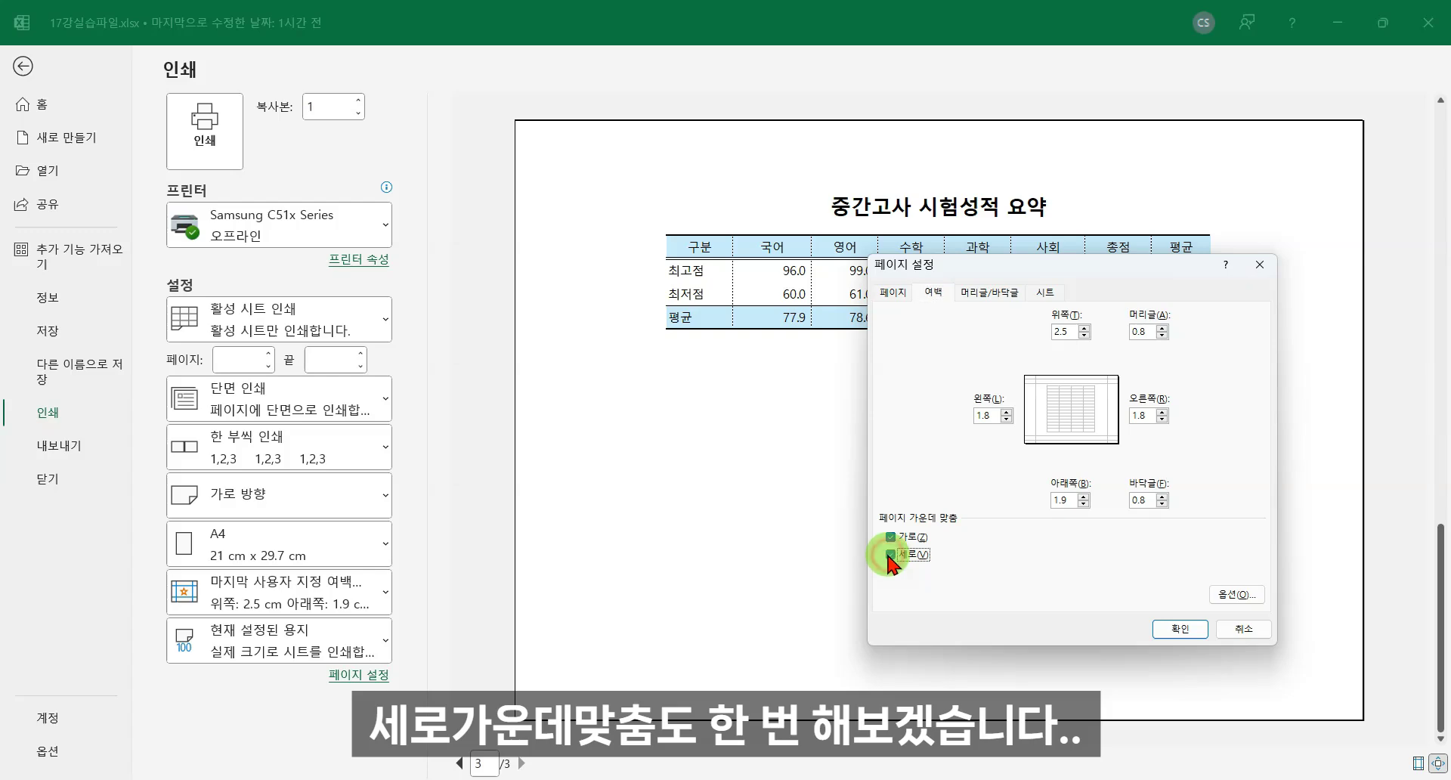
click(1182, 631)
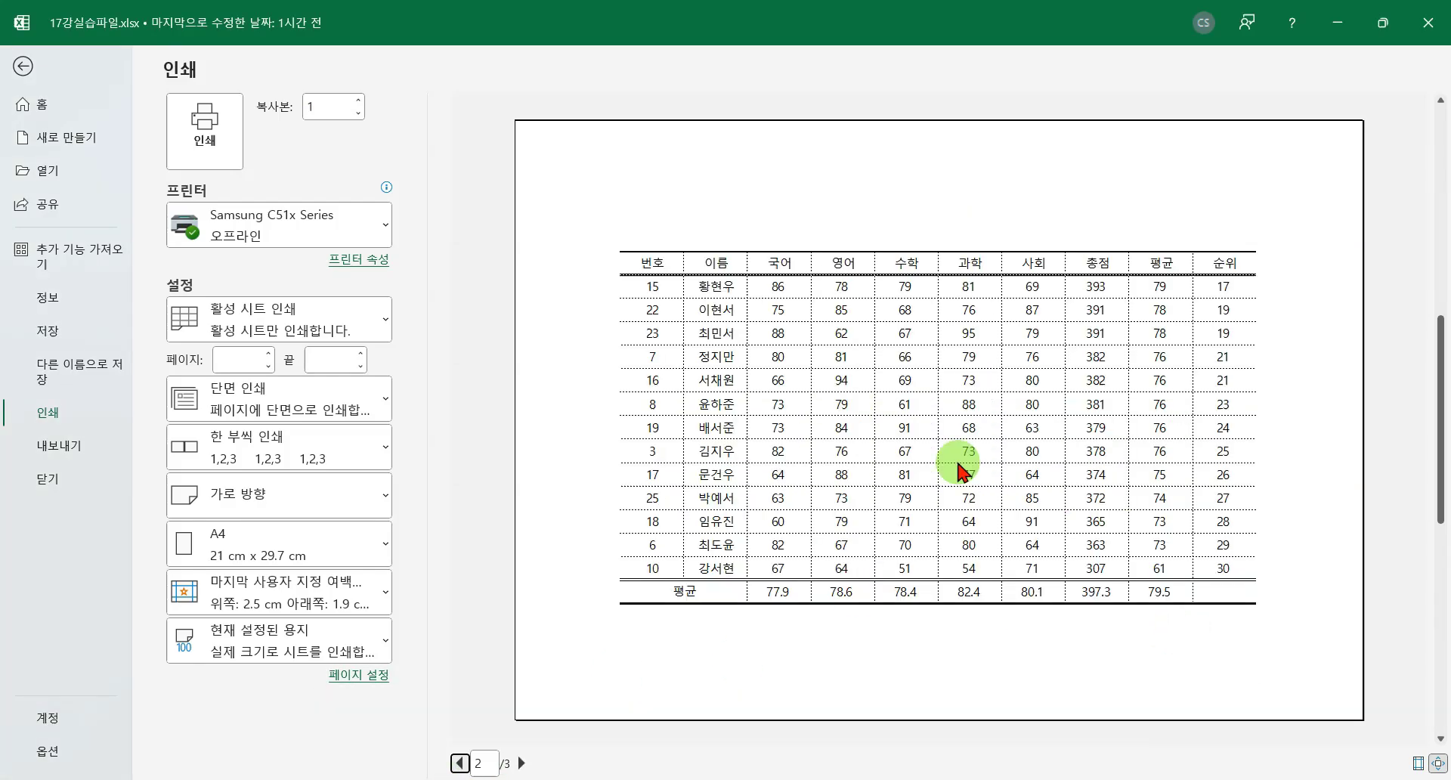
click(460, 764)
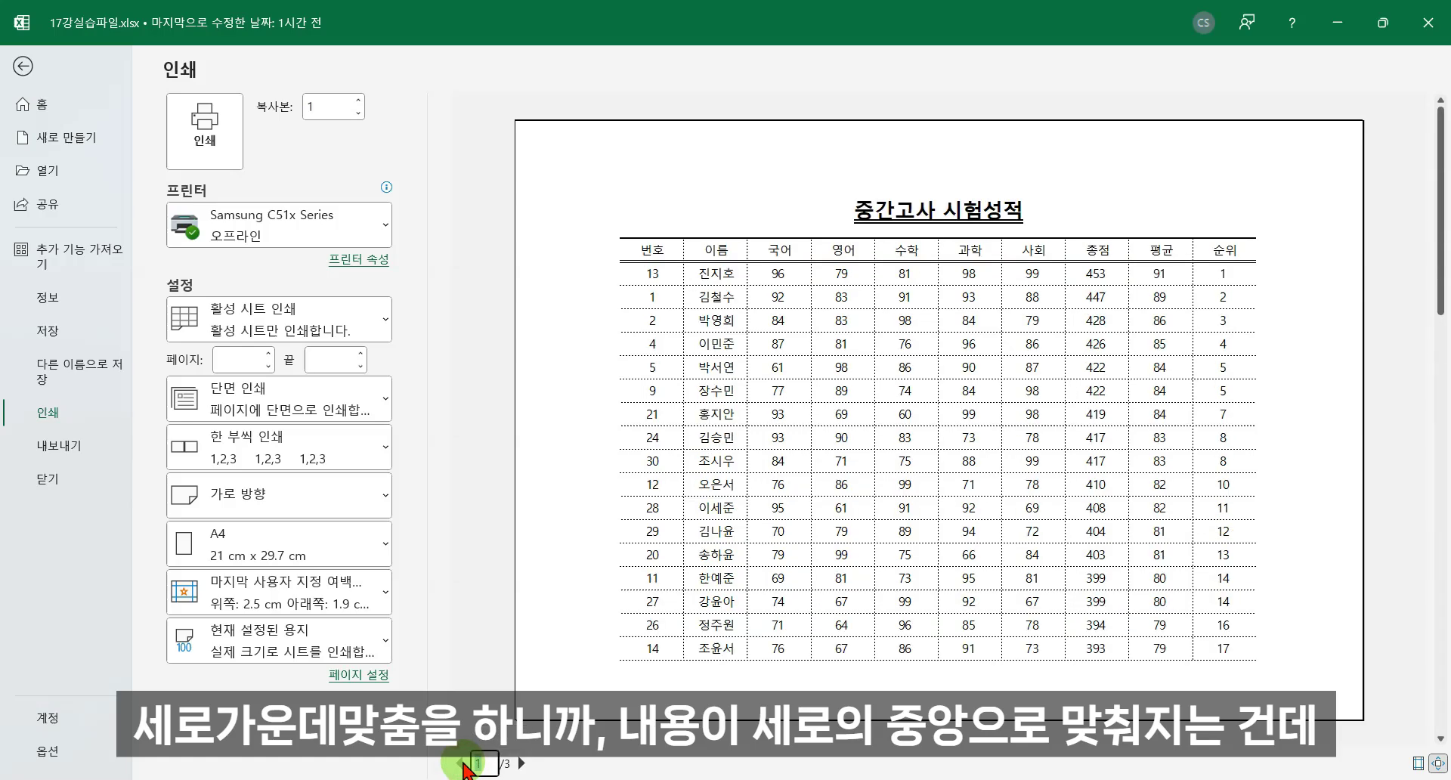
click(368, 681)
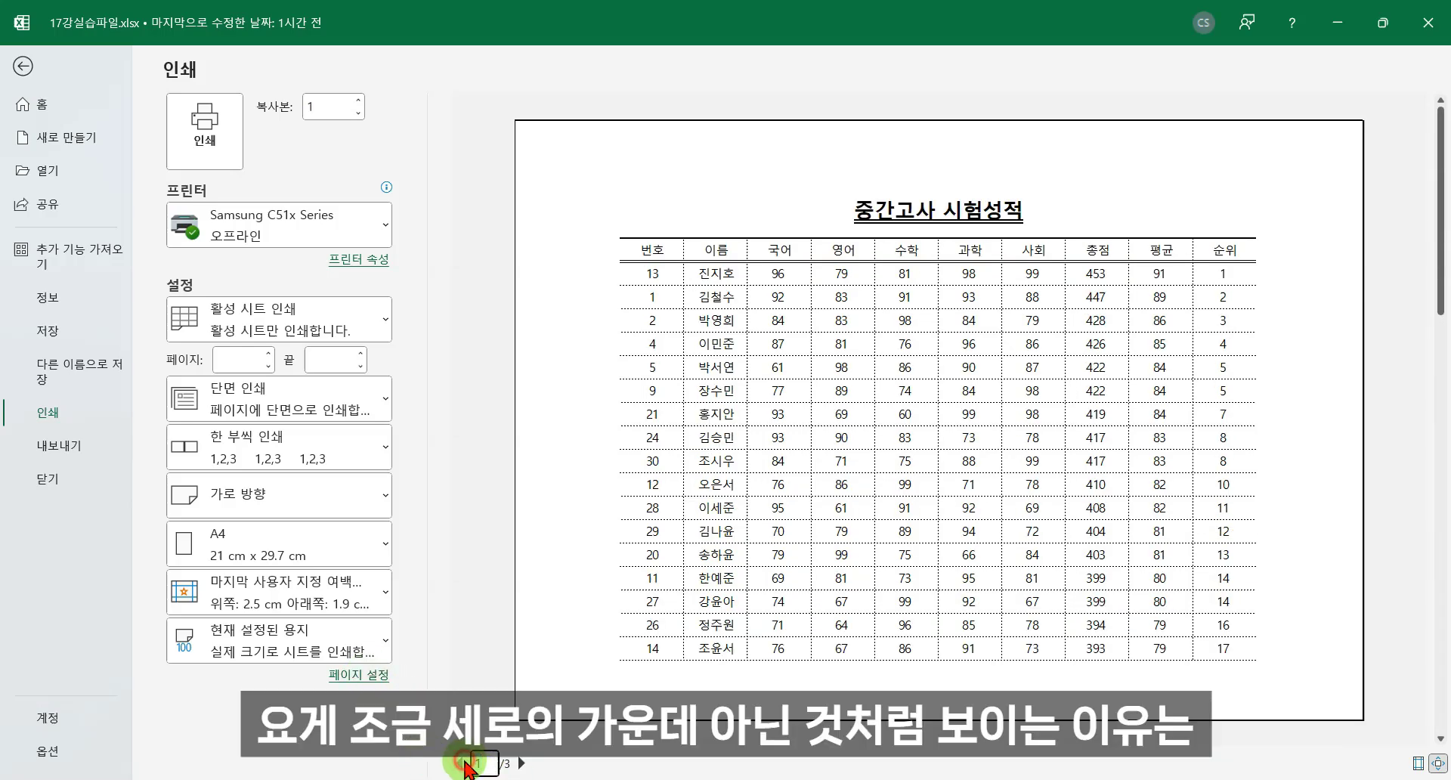
click(521, 763)
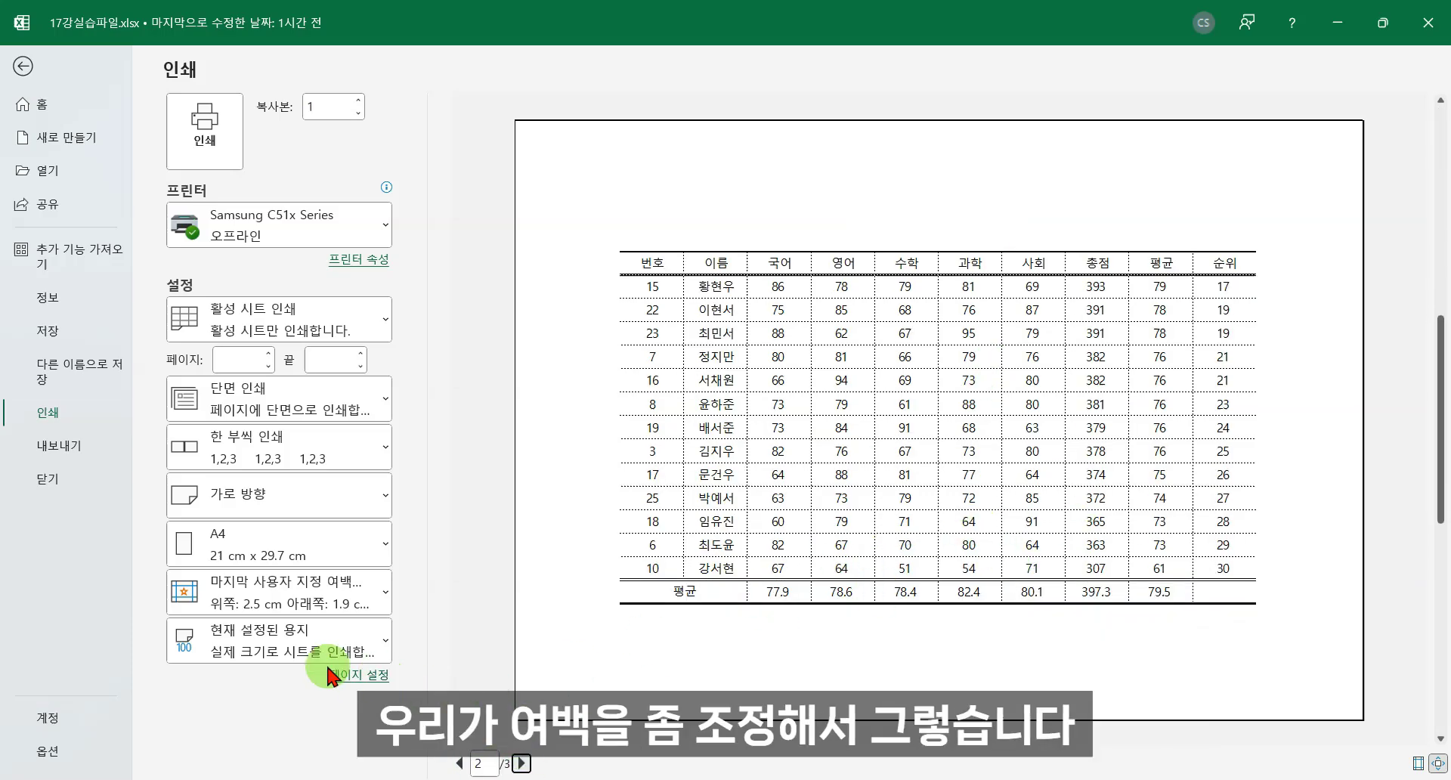
Turn off vertical (세로) page centering and check the grades pages in the preview.
click(366, 677)
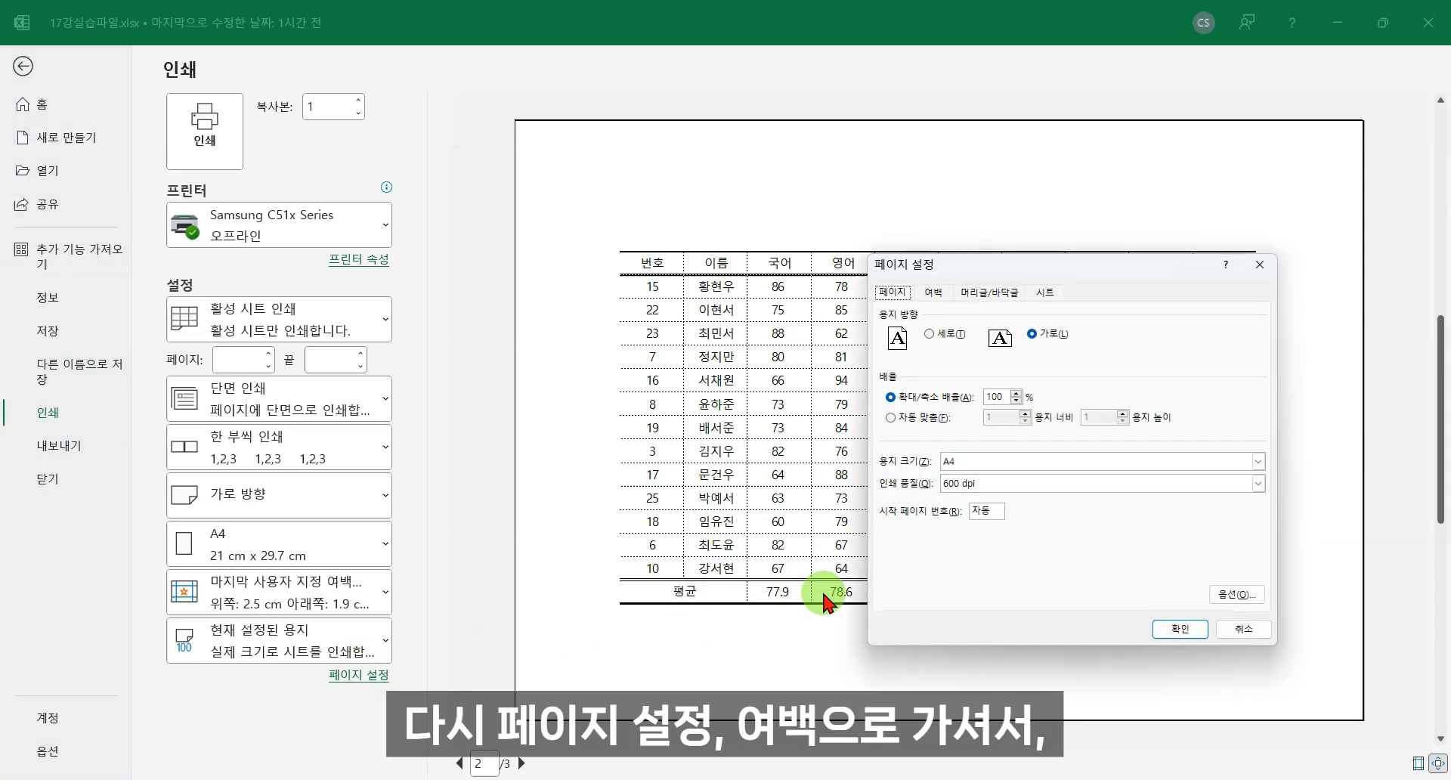
click(934, 295)
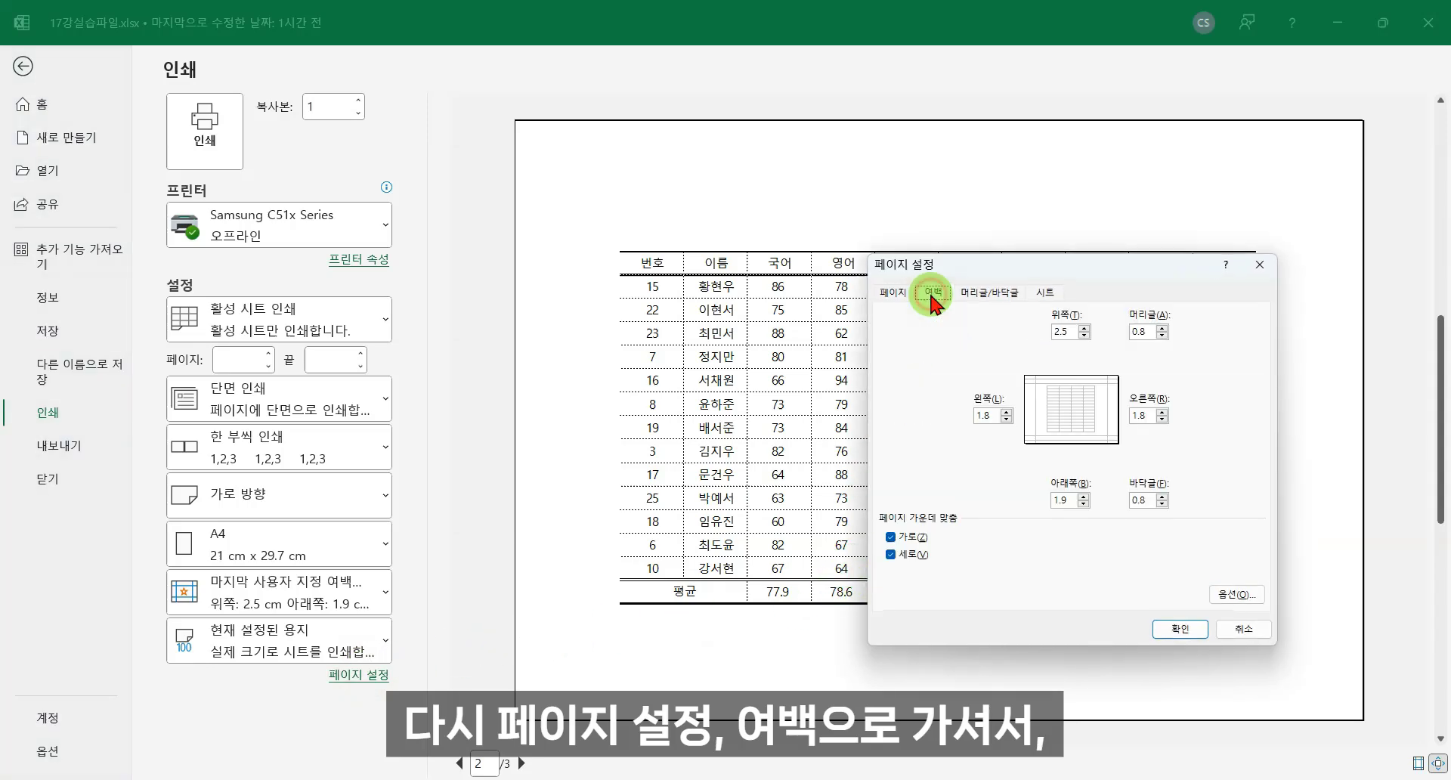
click(893, 556)
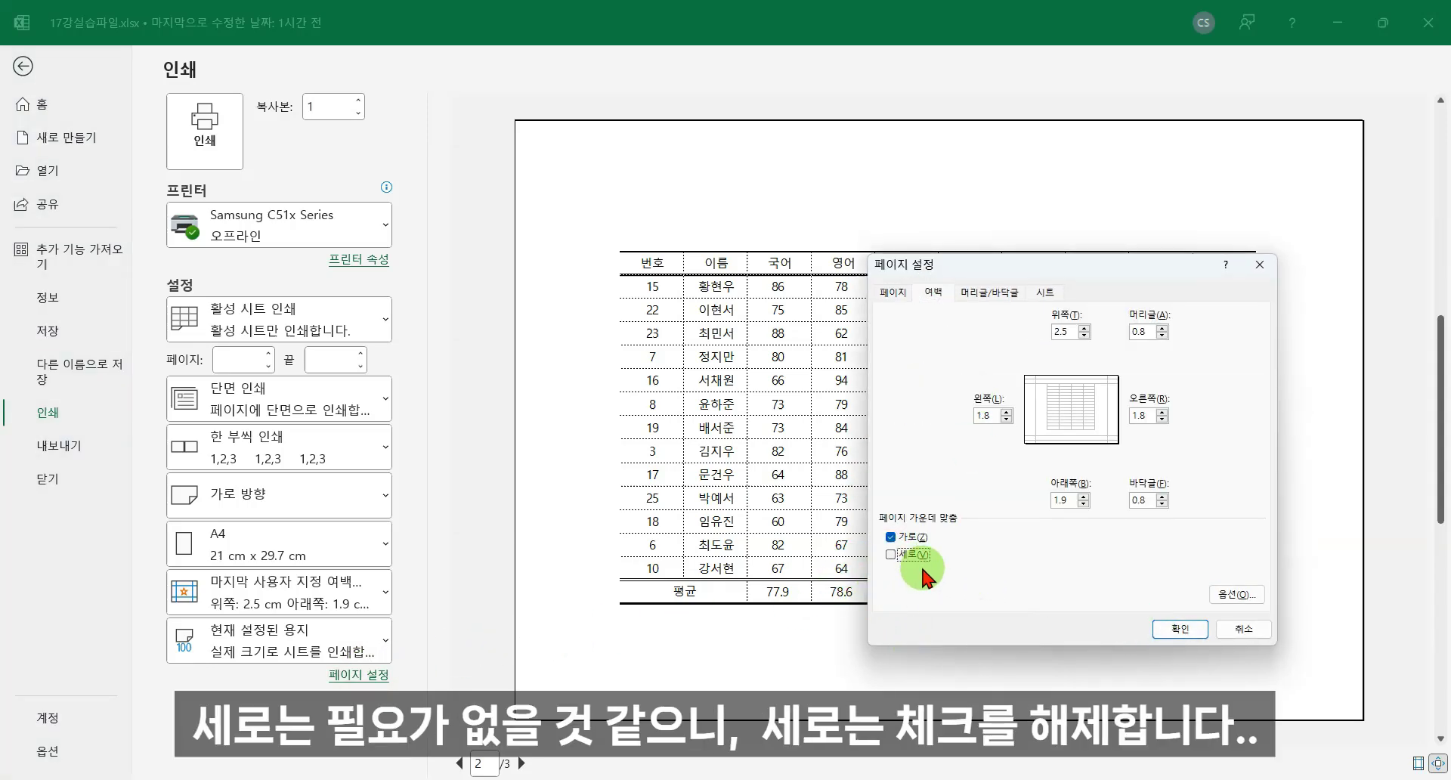
click(992, 295)
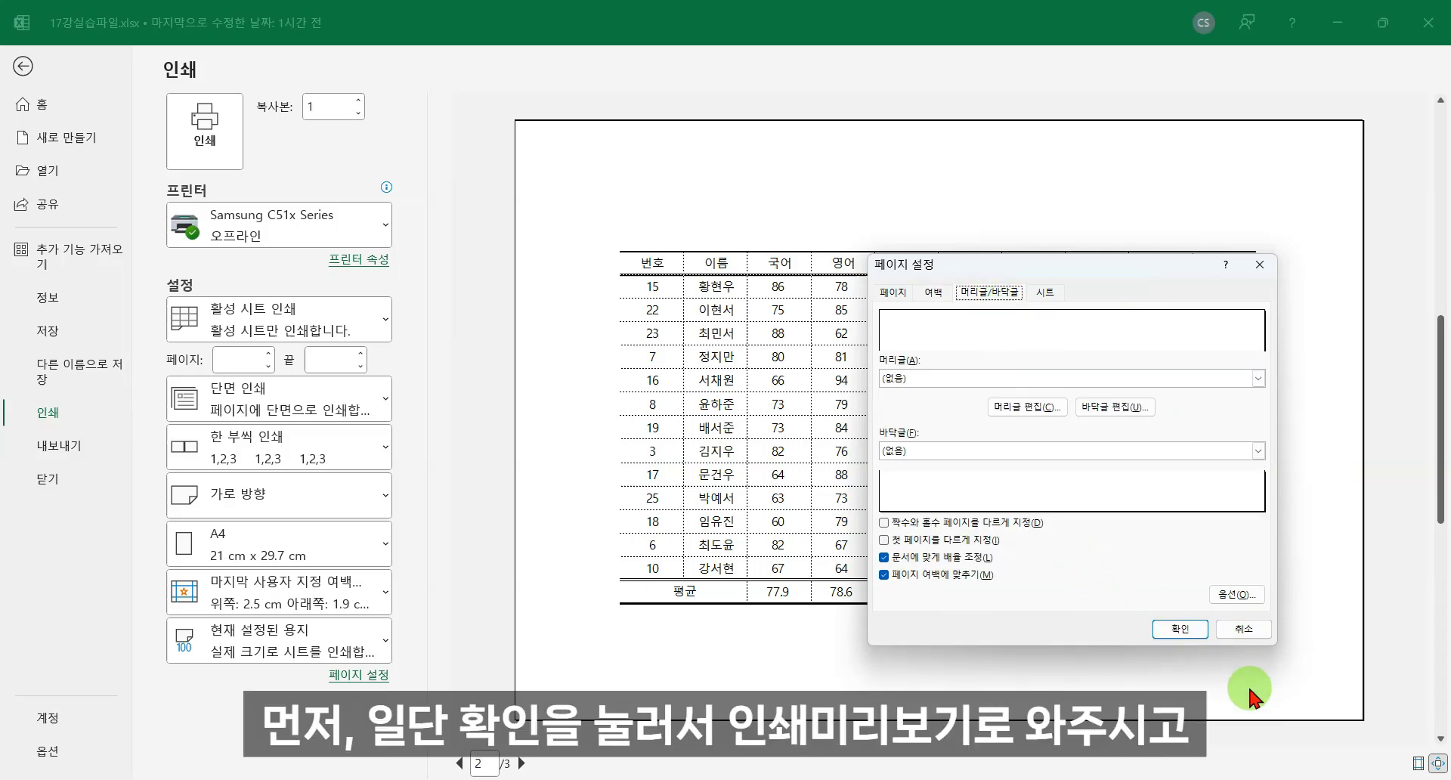
click(1177, 629)
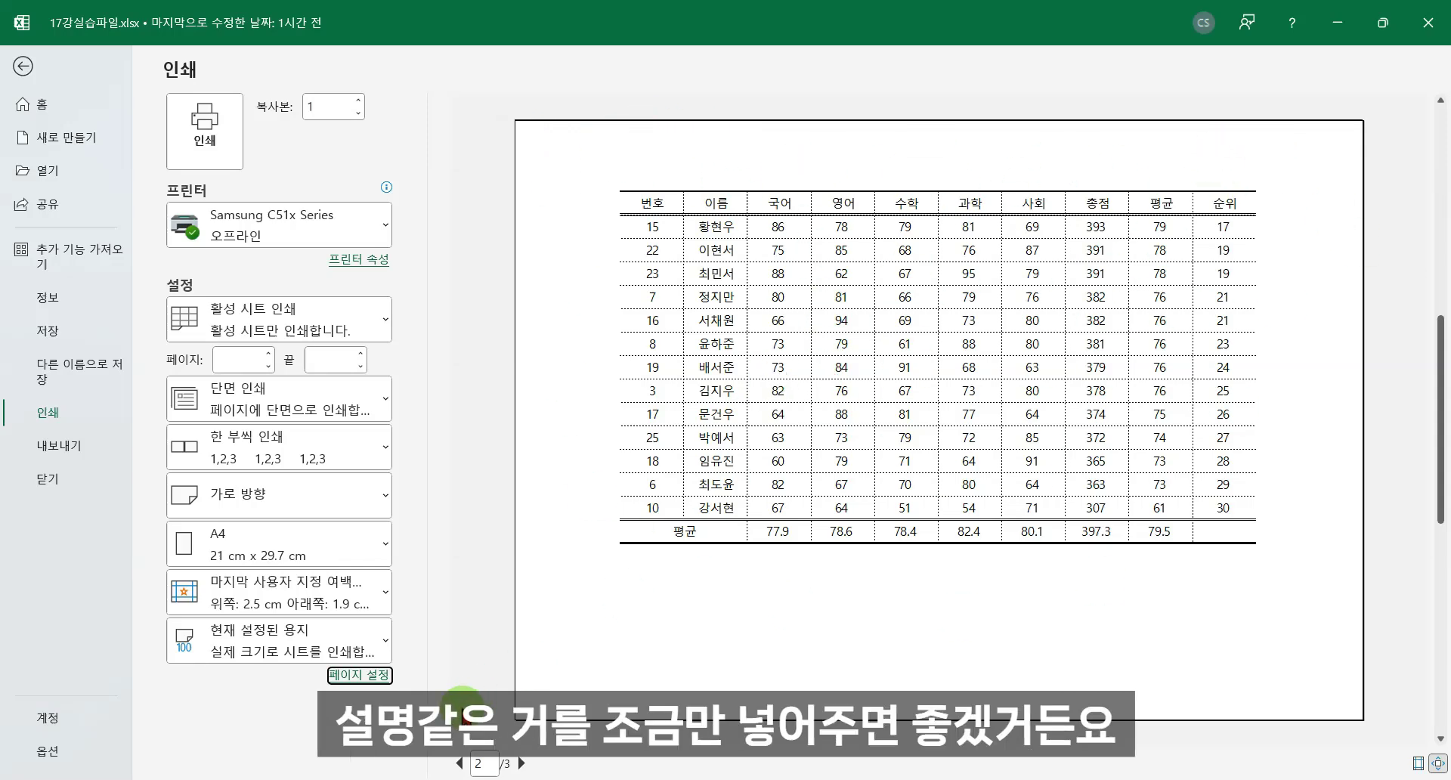
click(459, 763)
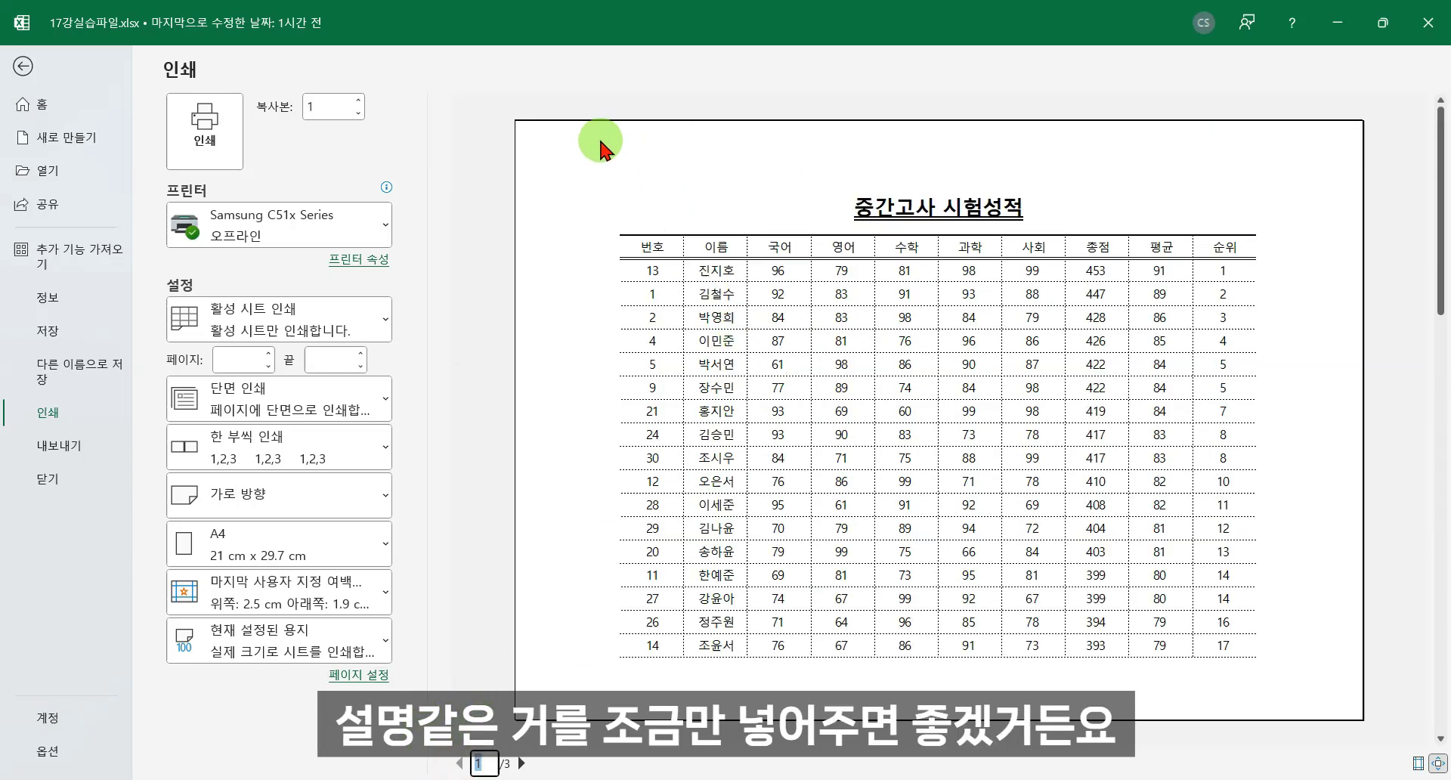
click(522, 763)
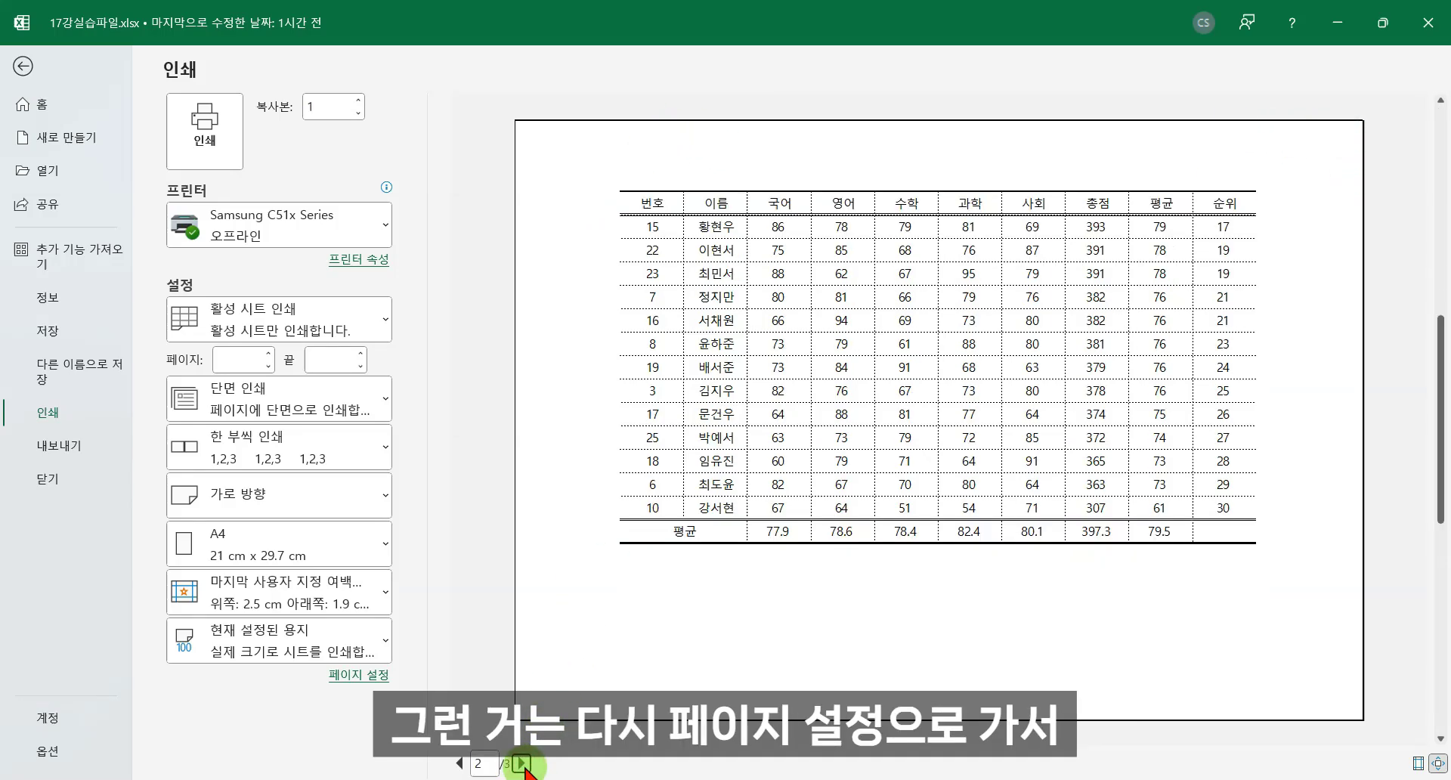
Add the custom page header "OO고등학교 3학년2반 중간고사 결과" in its left section (왼쪽 구역).
click(363, 674)
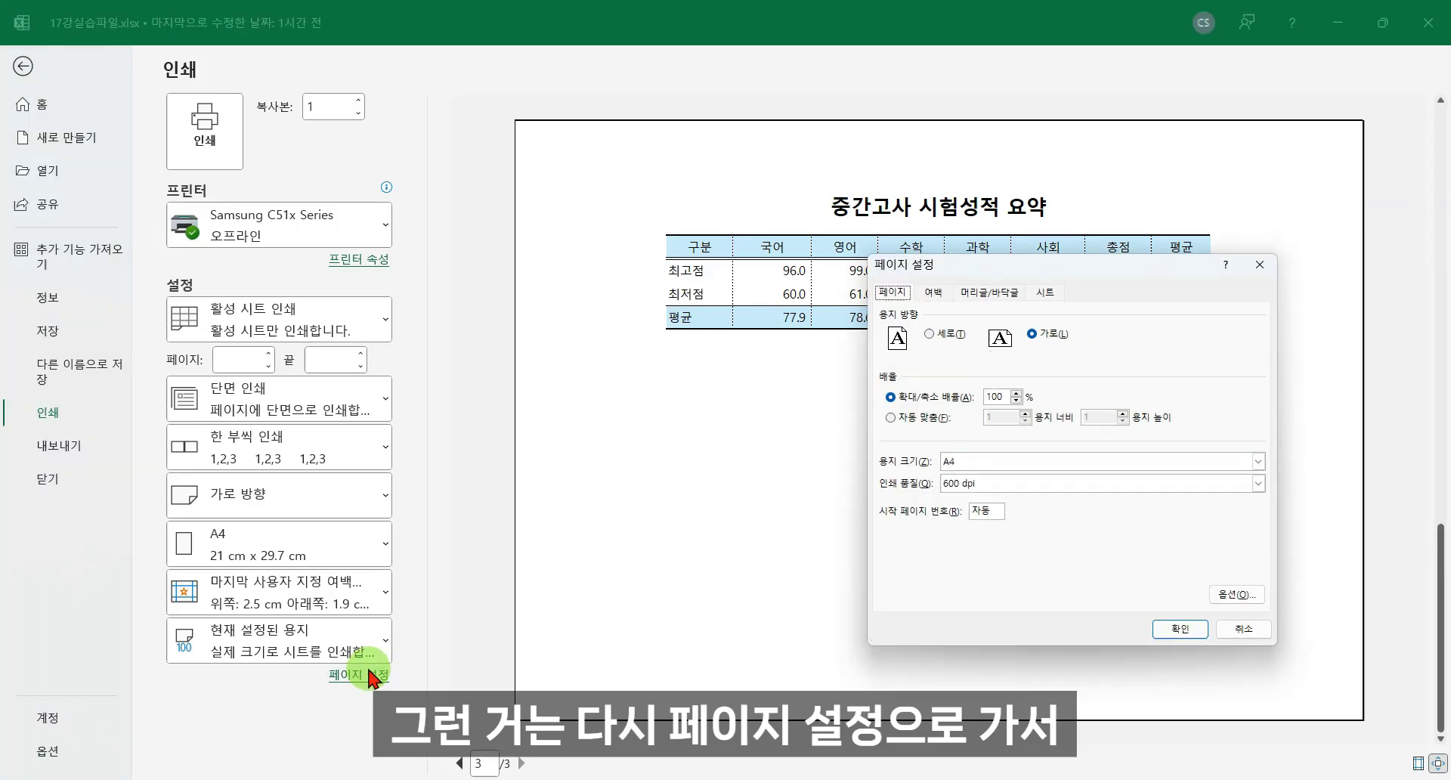
click(983, 293)
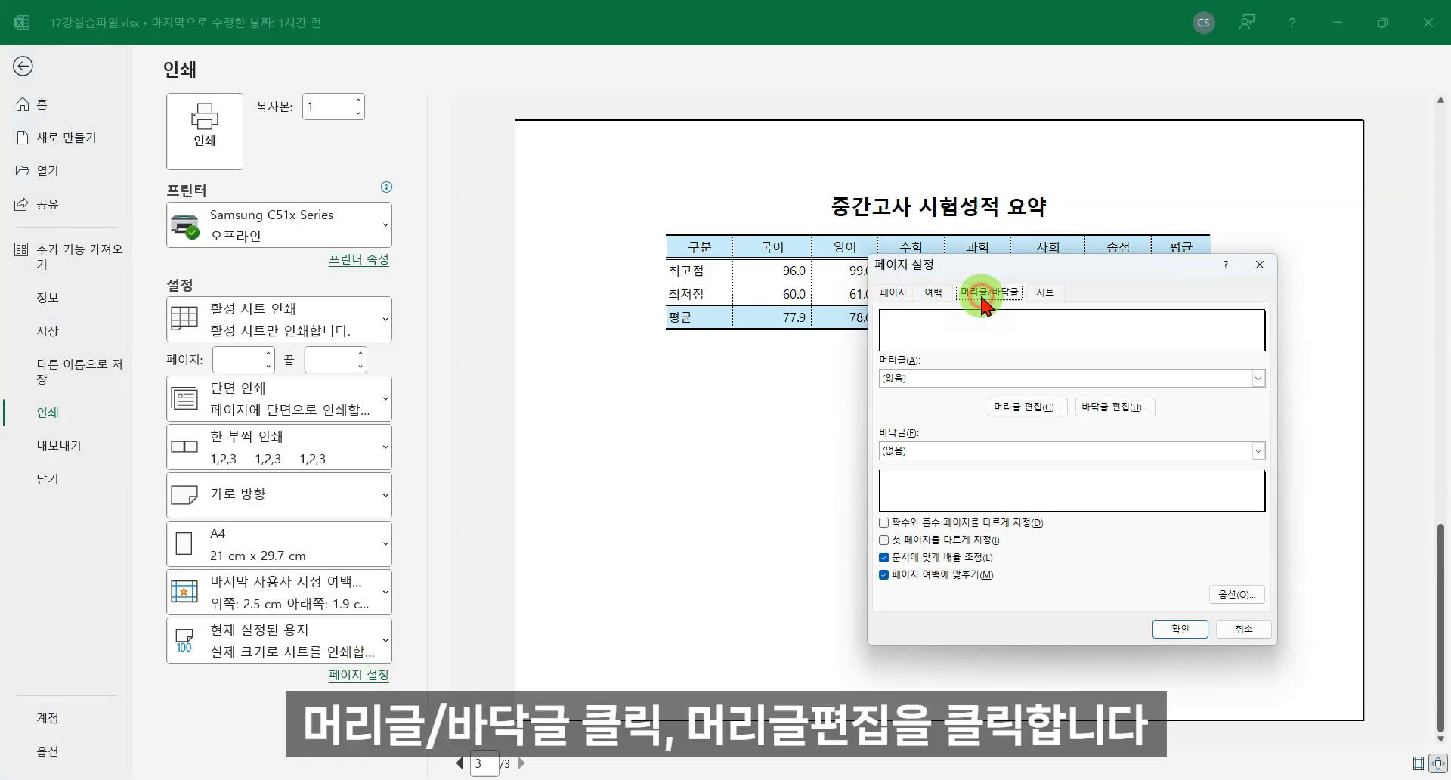
click(1011, 412)
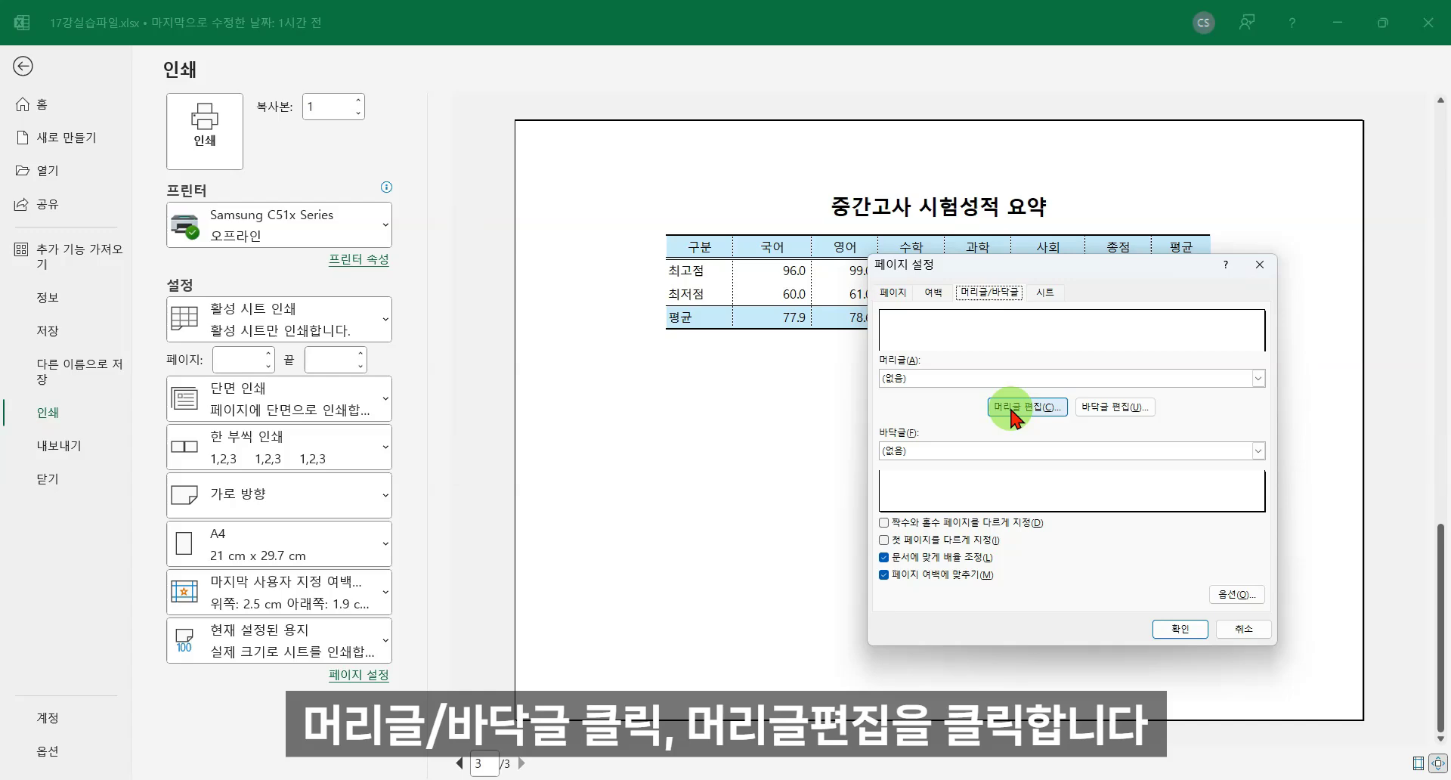
click(1013, 411)
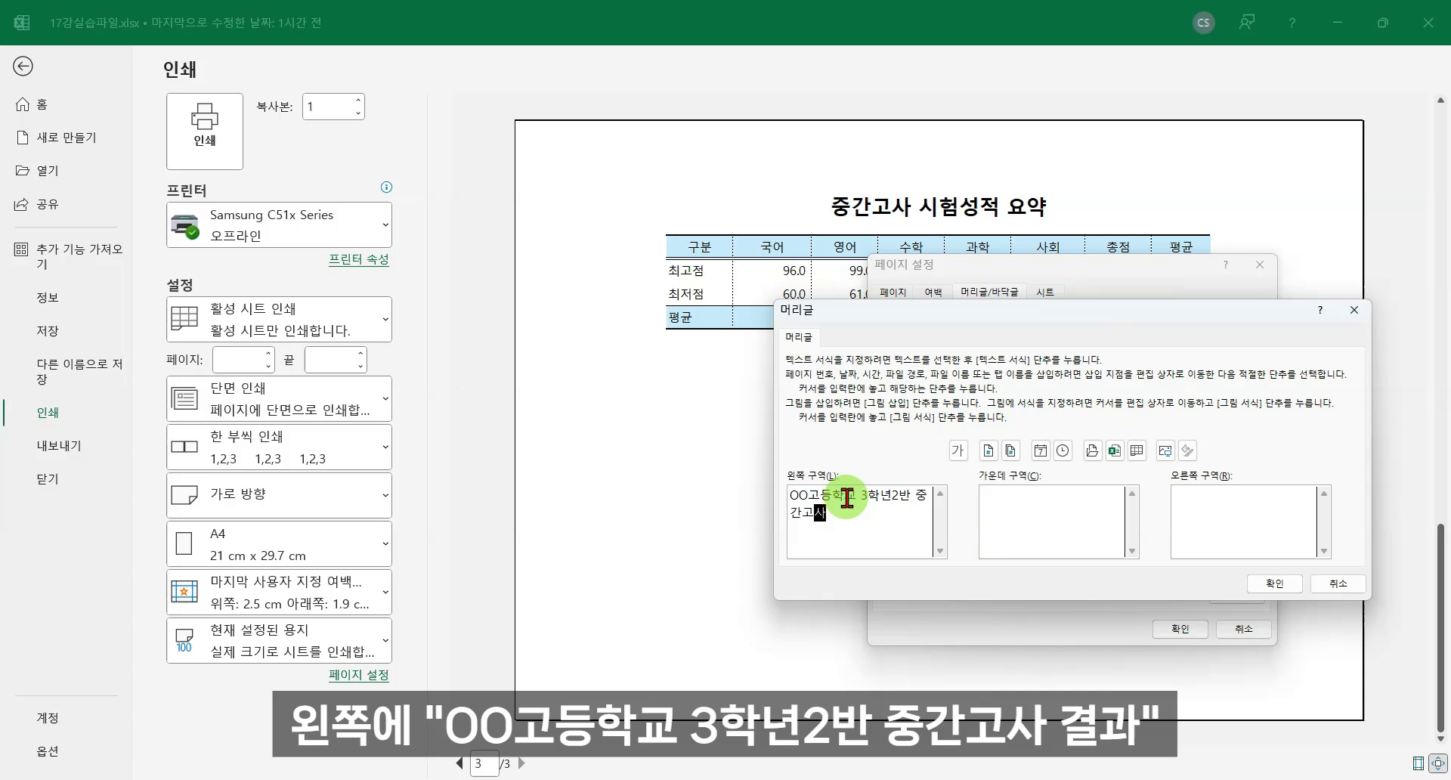
text(결과)
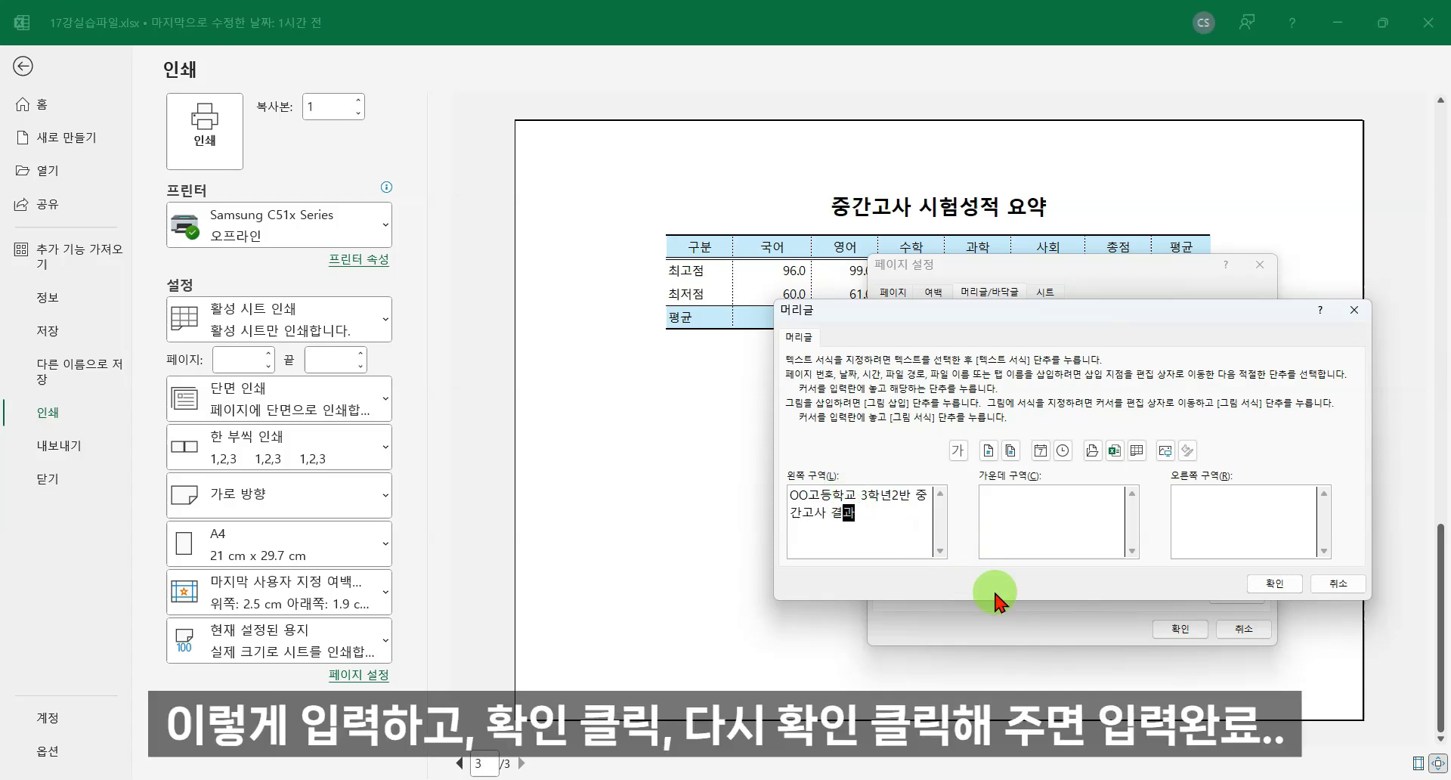
click(1287, 588)
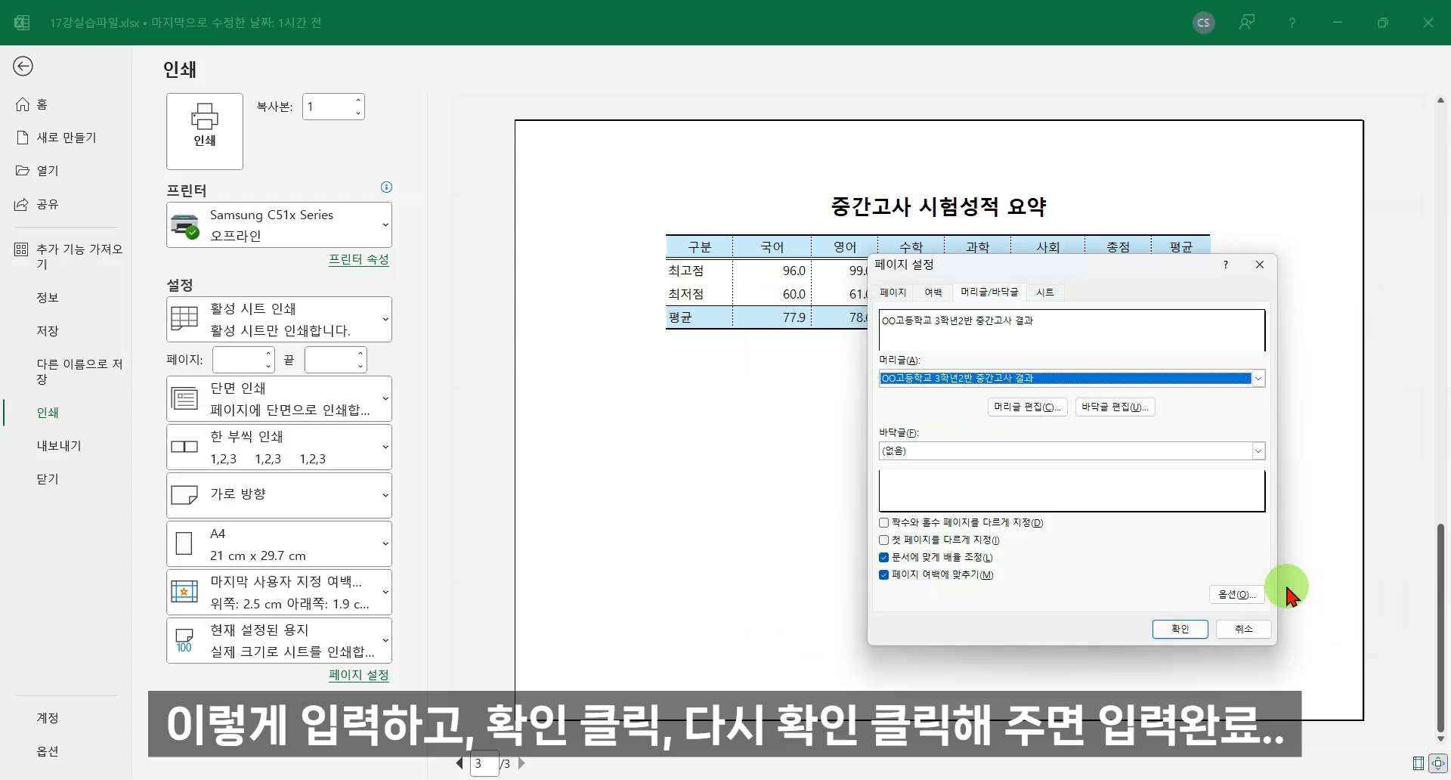
click(1186, 633)
click(1186, 635)
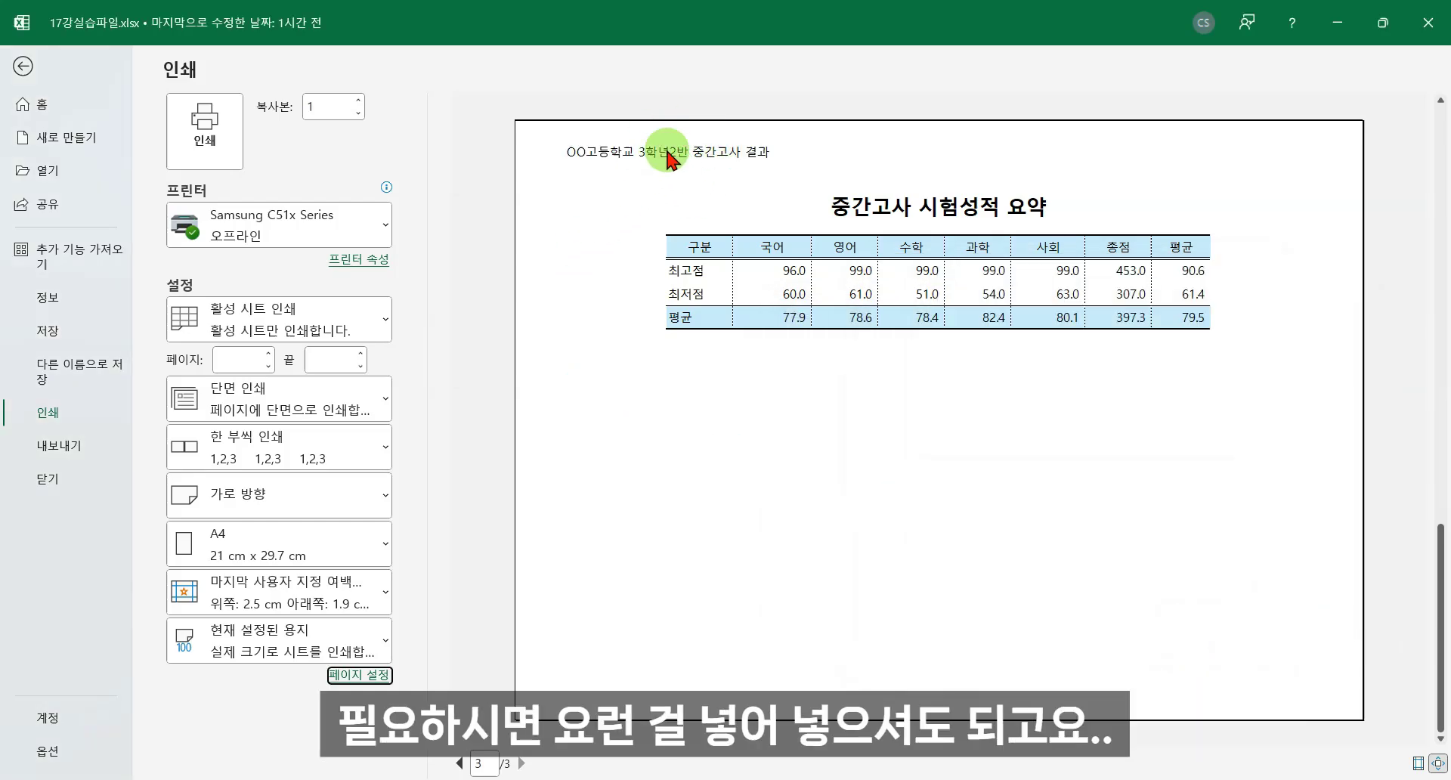
Insert the page number in the footer's center section (가운데 구역) and check it on pages 2 and 1 of the preview.
click(360, 675)
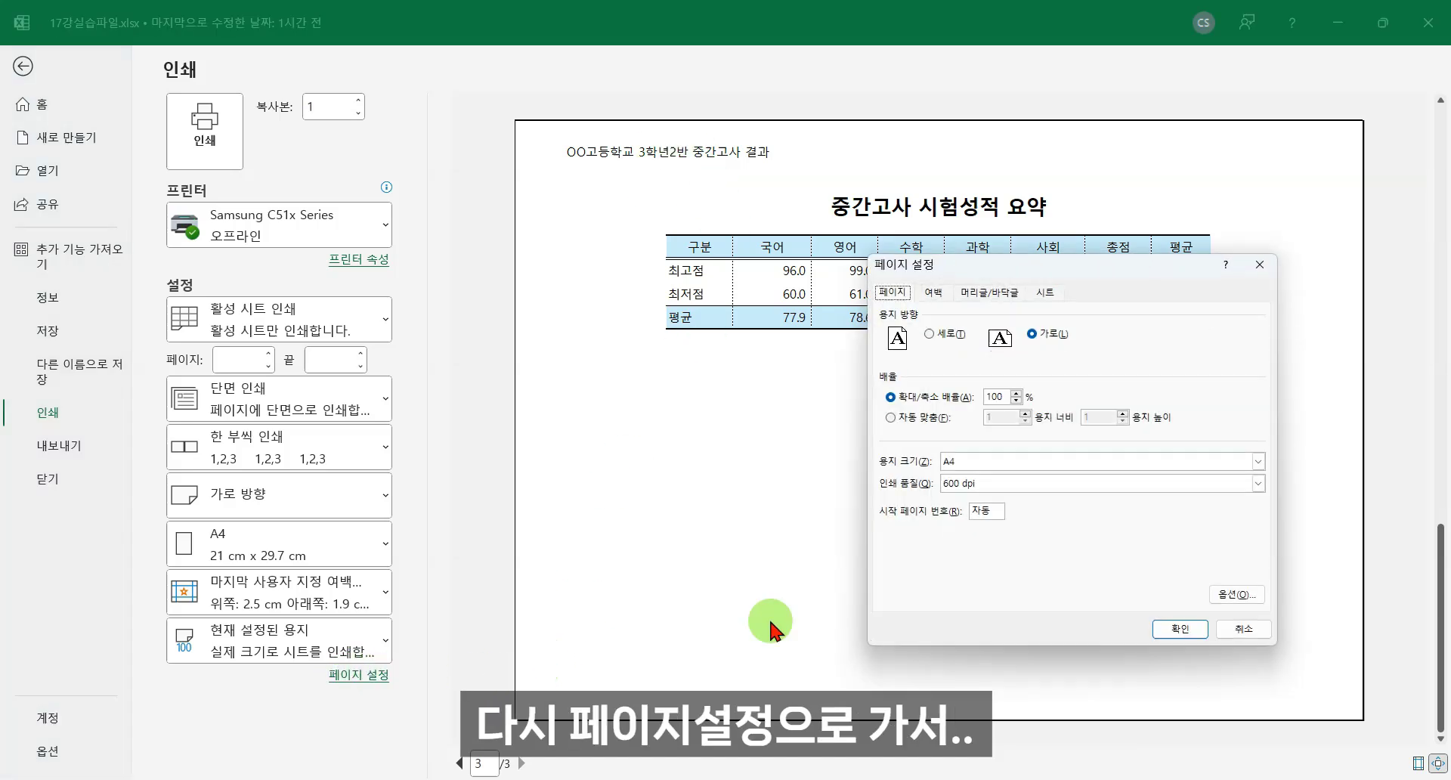
click(988, 294)
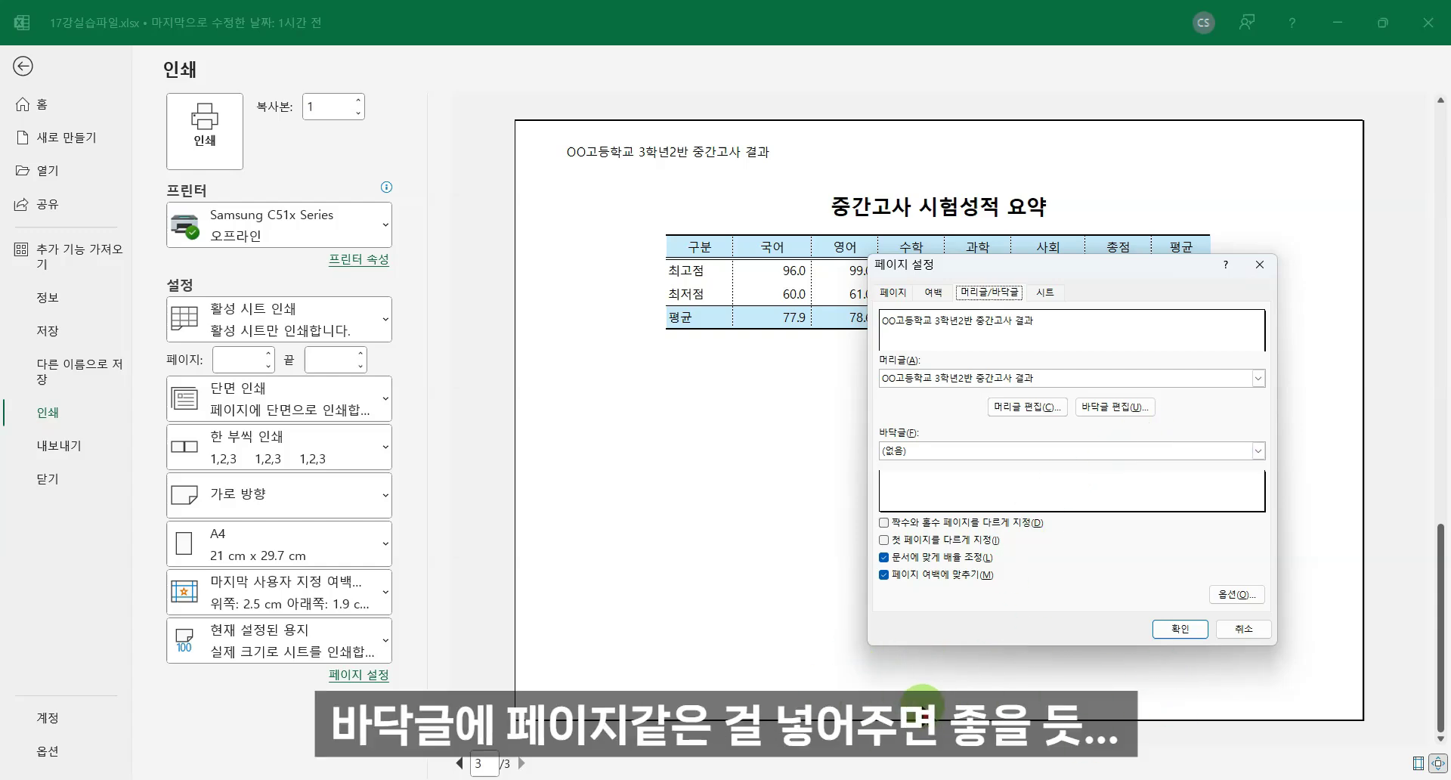
click(1113, 408)
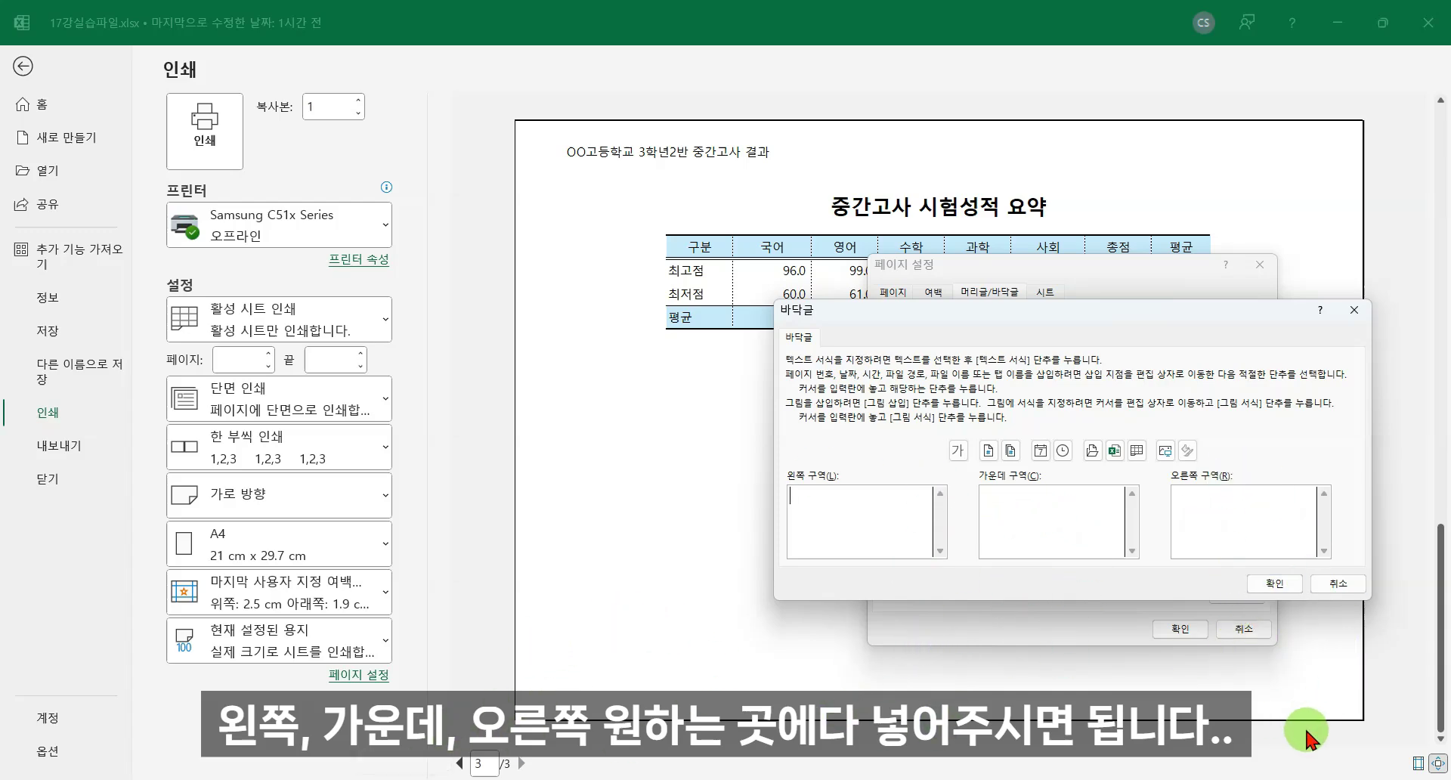
click(1025, 498)
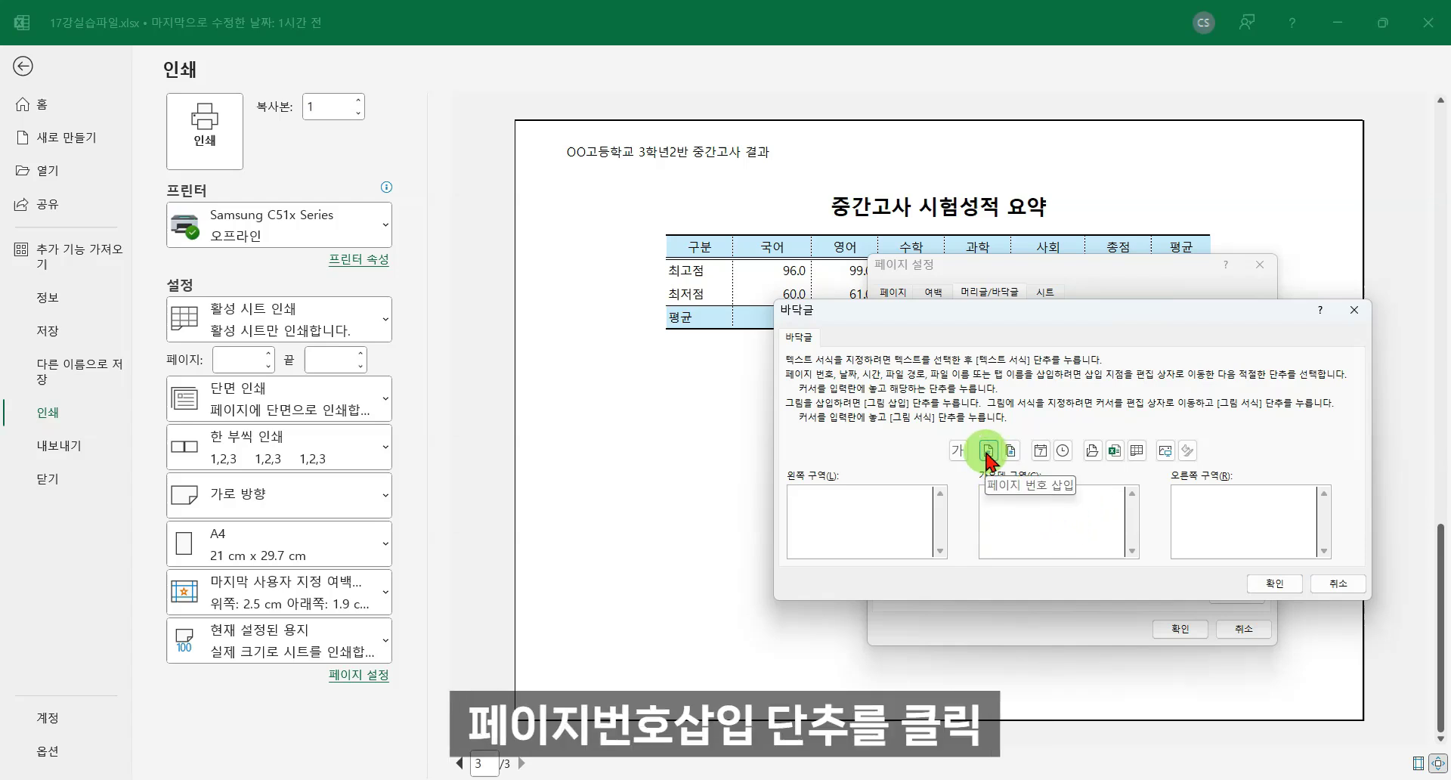
click(1058, 531)
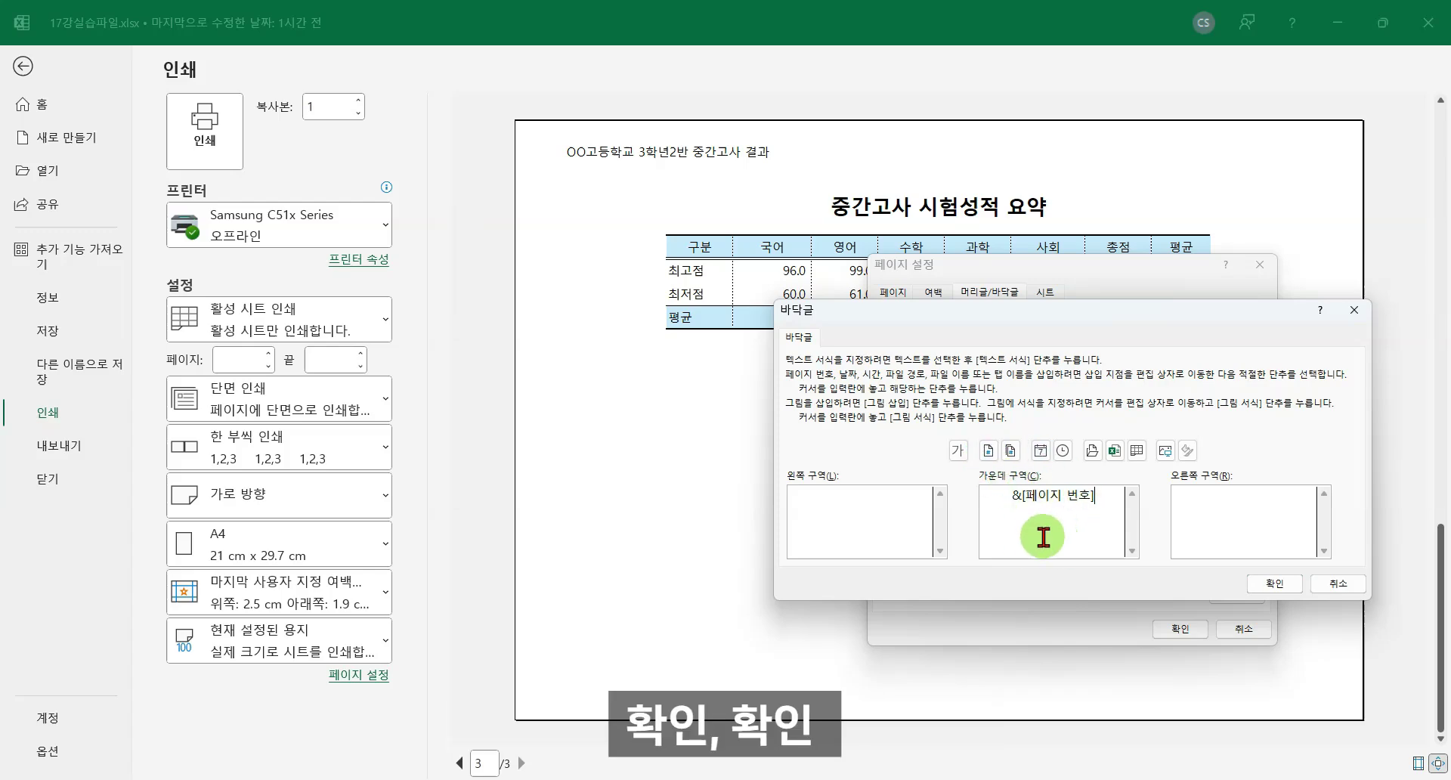
click(1292, 586)
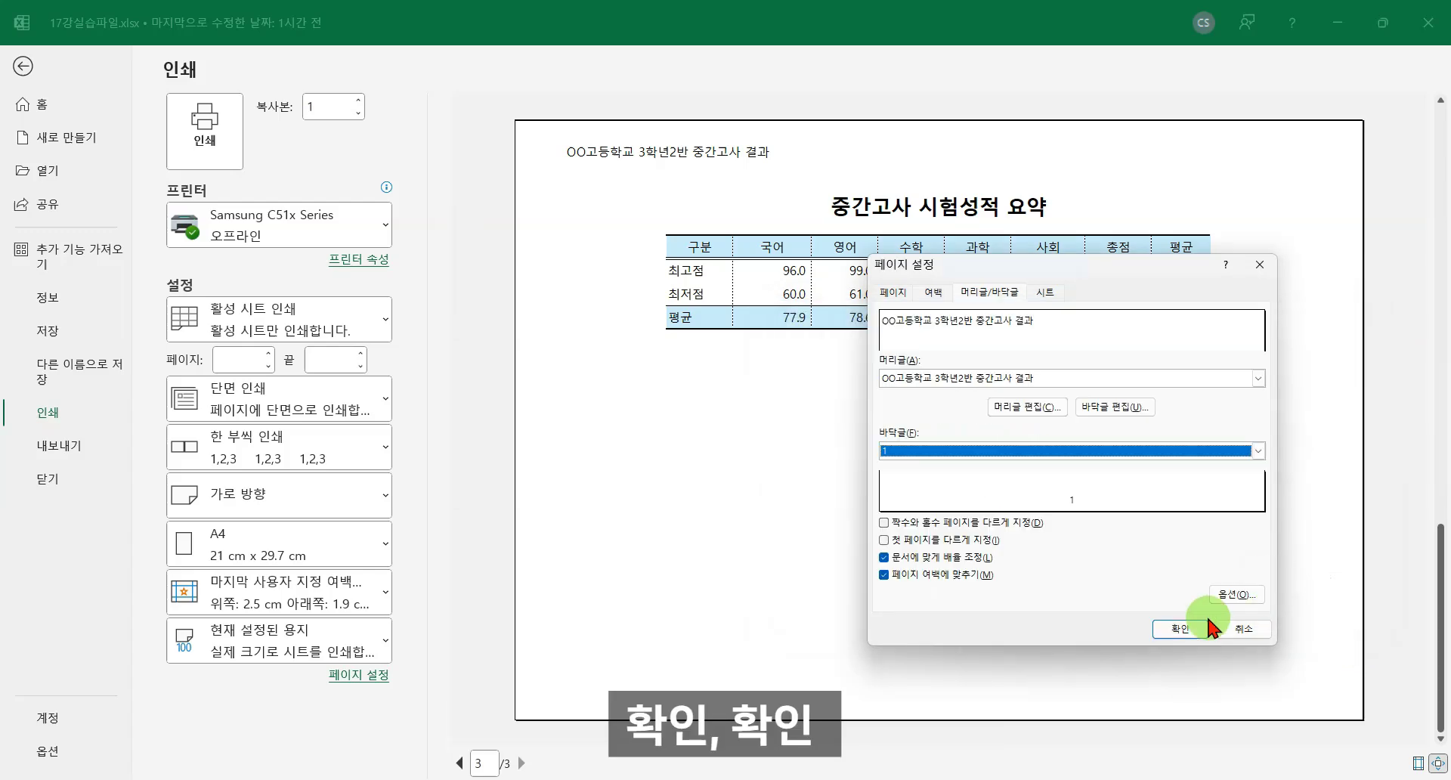
click(1183, 629)
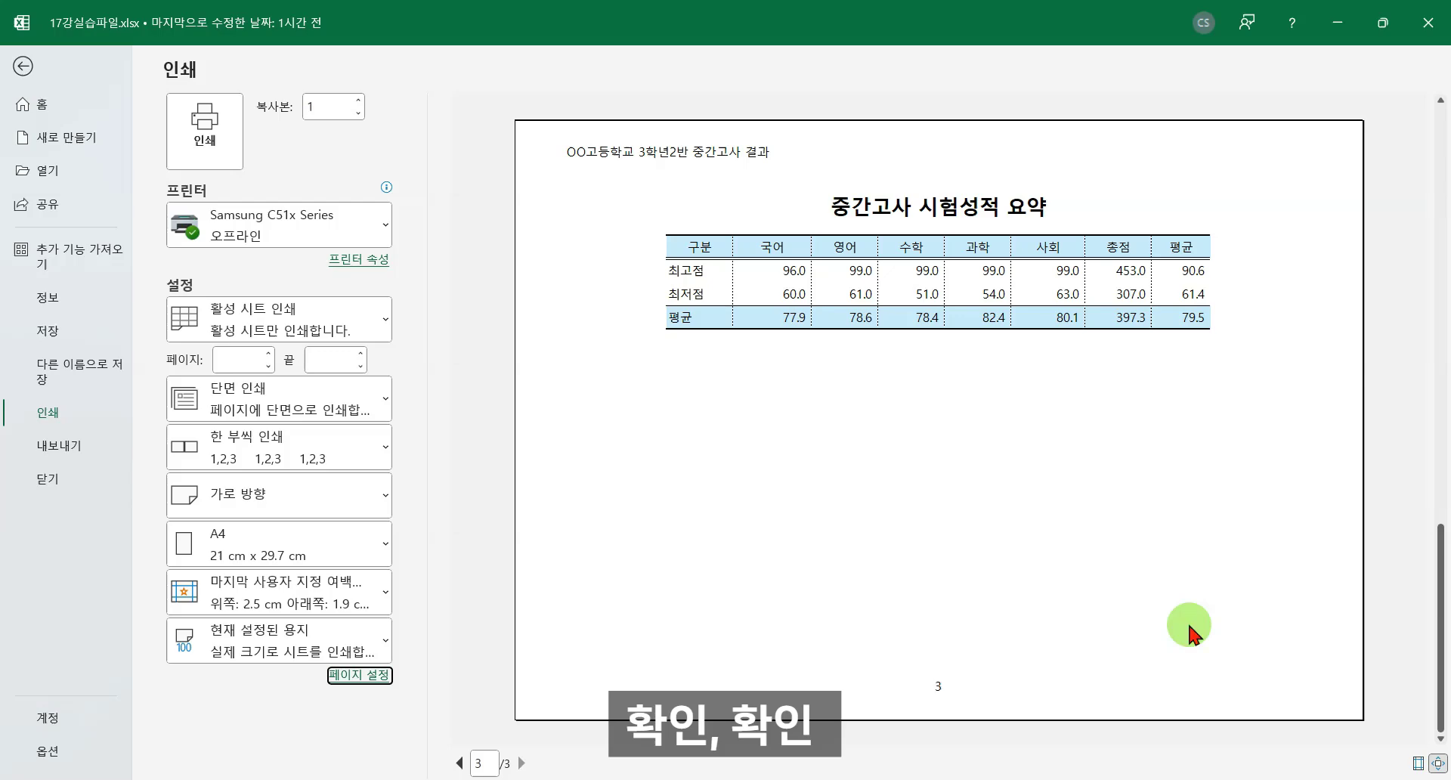
click(460, 764)
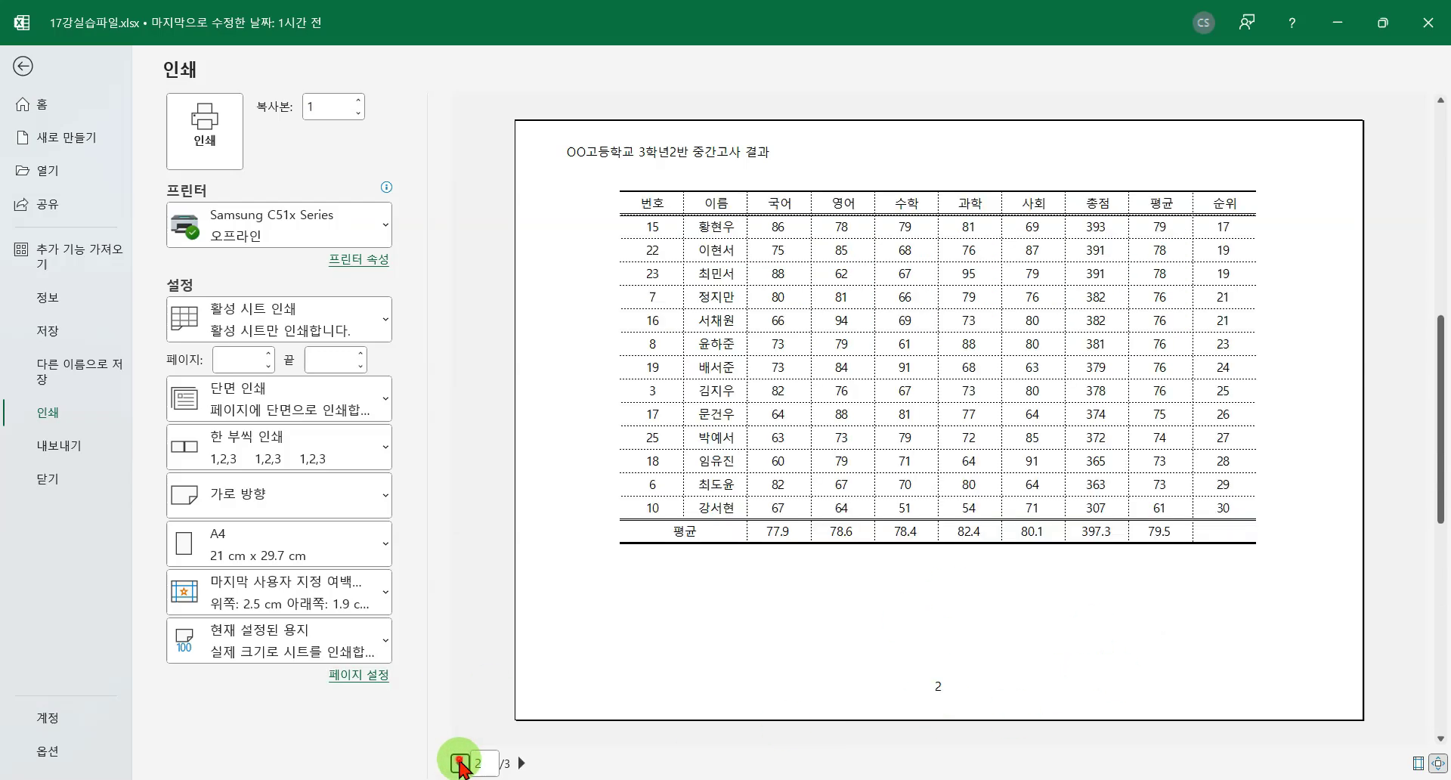
click(461, 764)
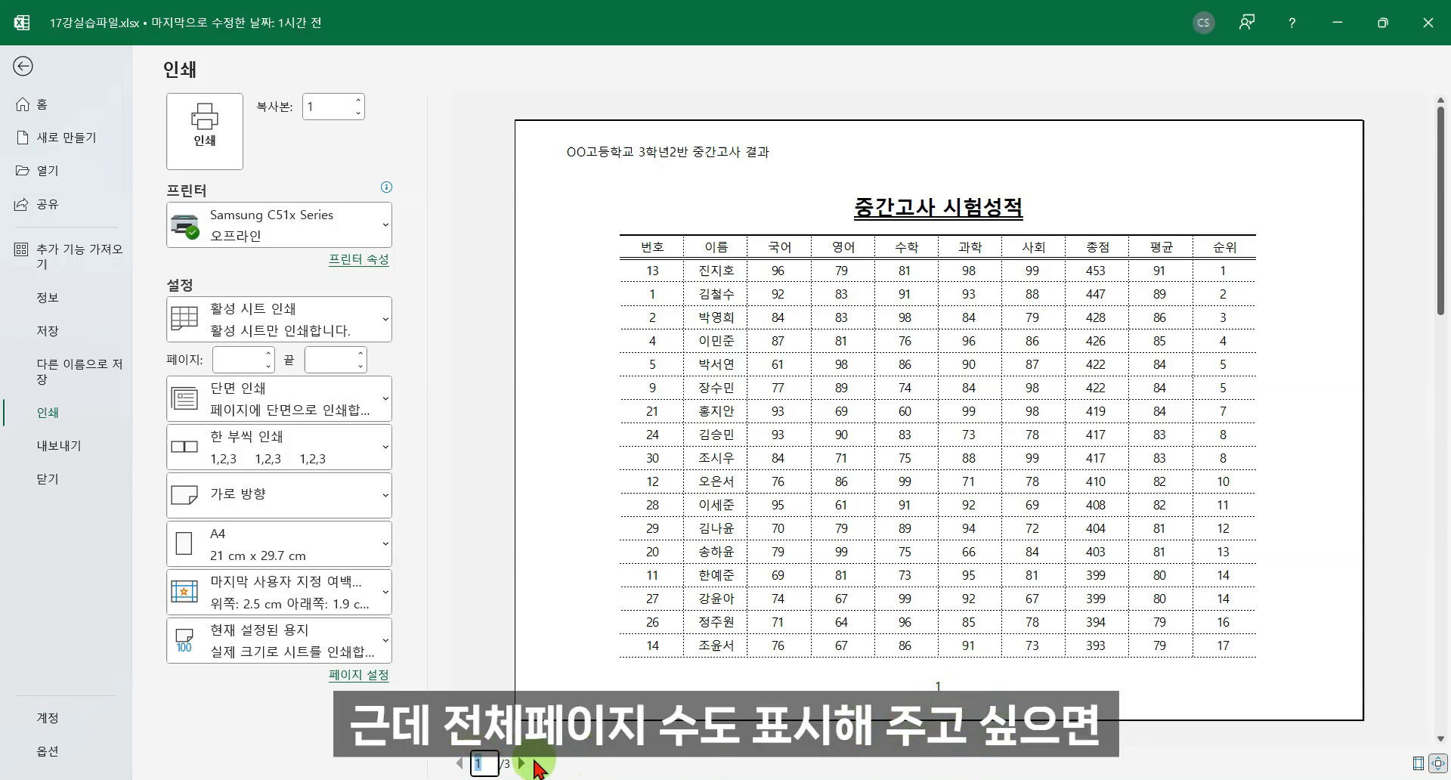
Extend the footer's center section (가운데 구역) with "/" and the total page count, and check it on the preview pages.
click(371, 675)
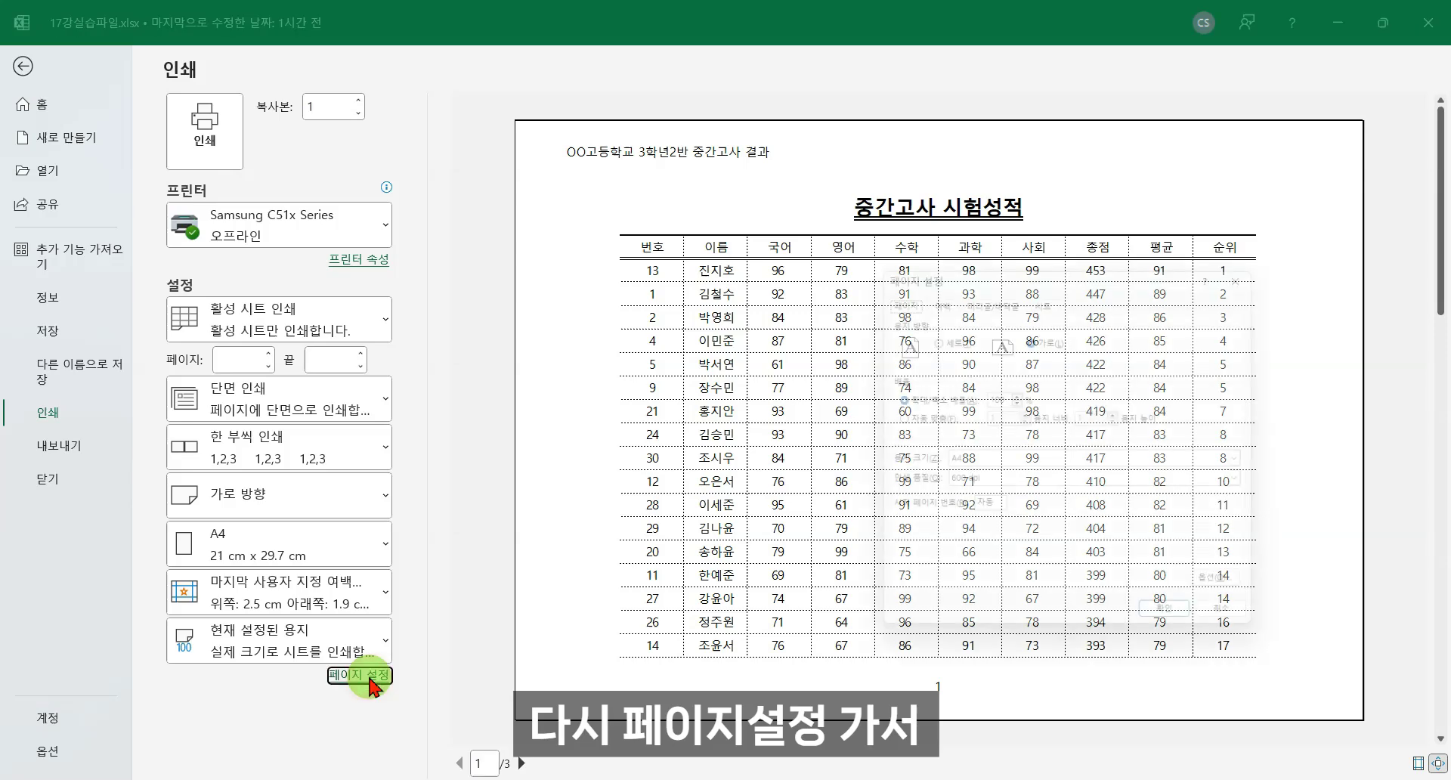
click(982, 293)
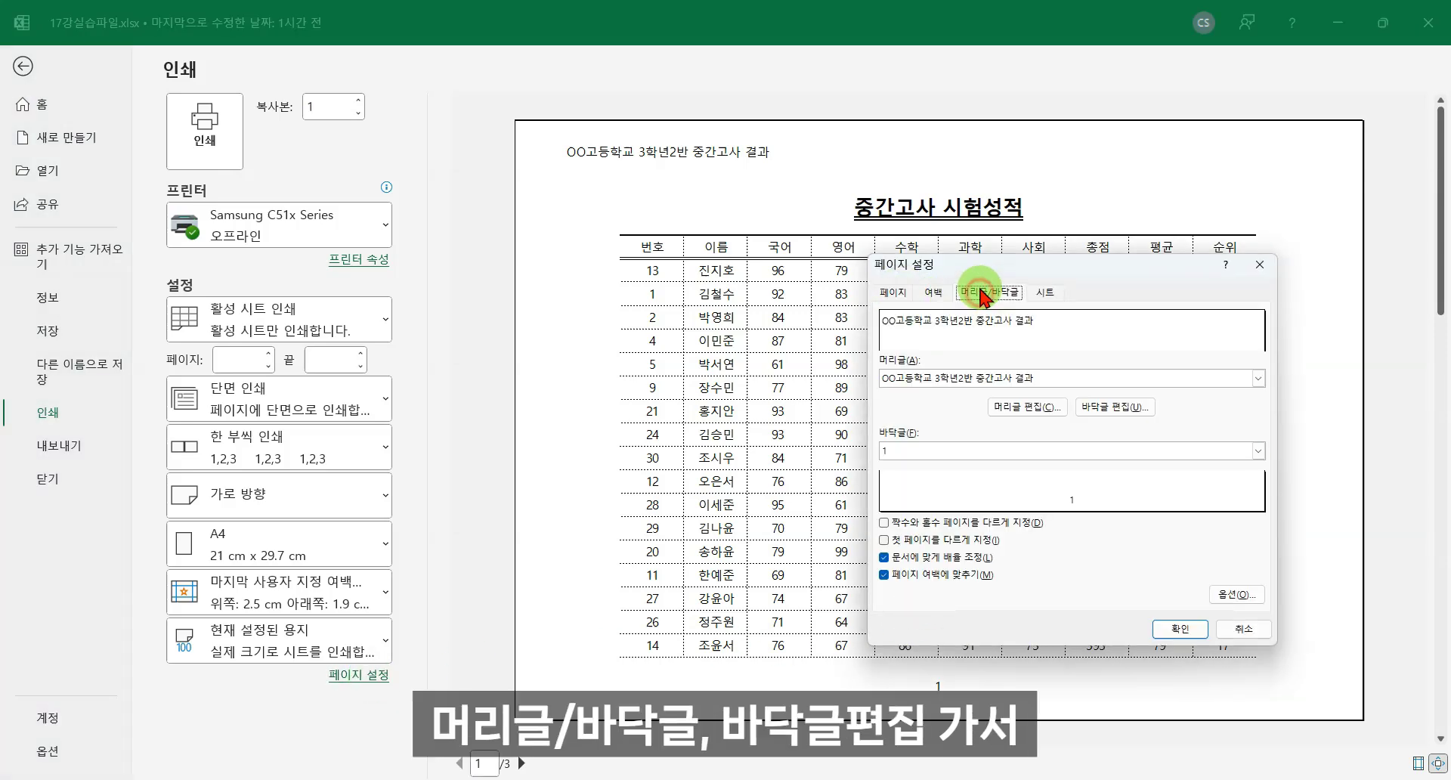
click(1112, 406)
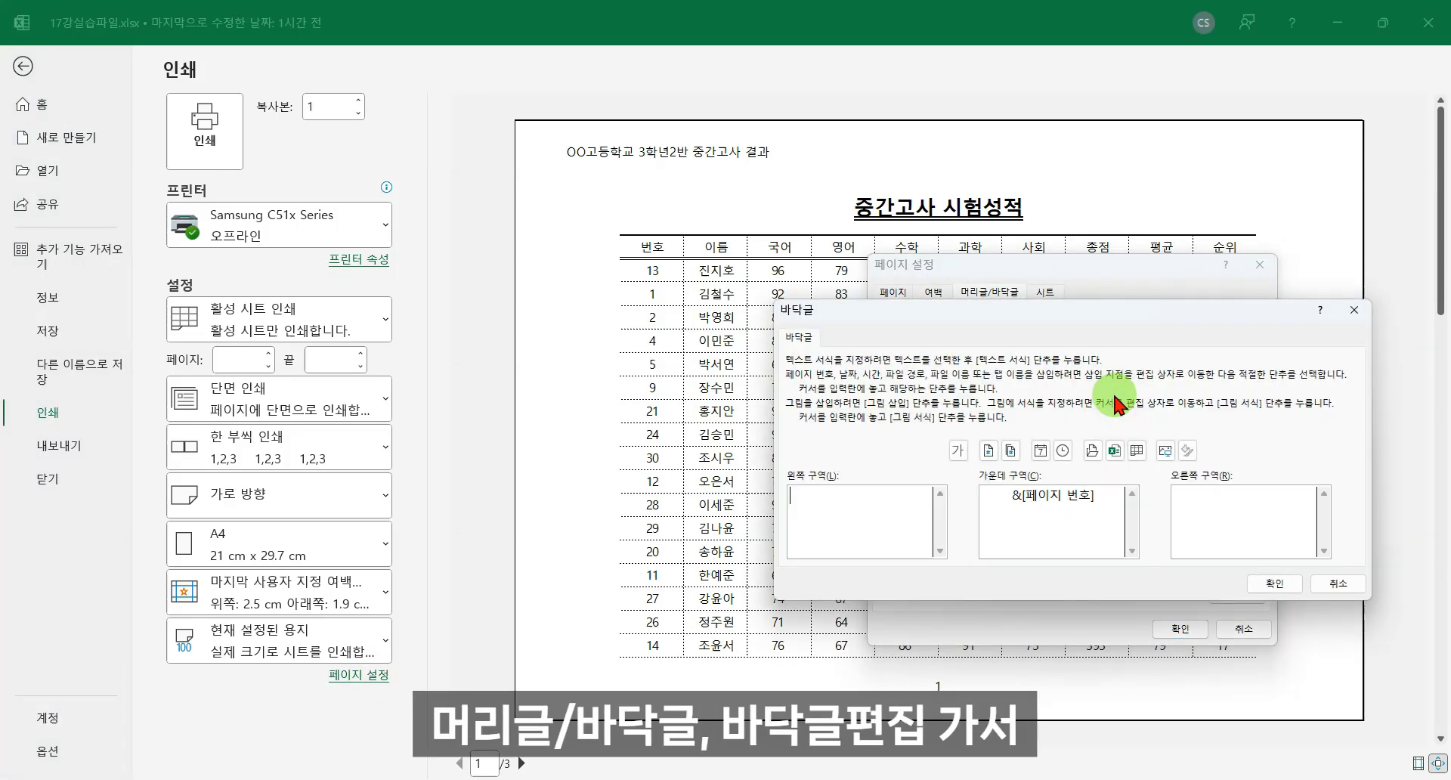
click(1103, 497)
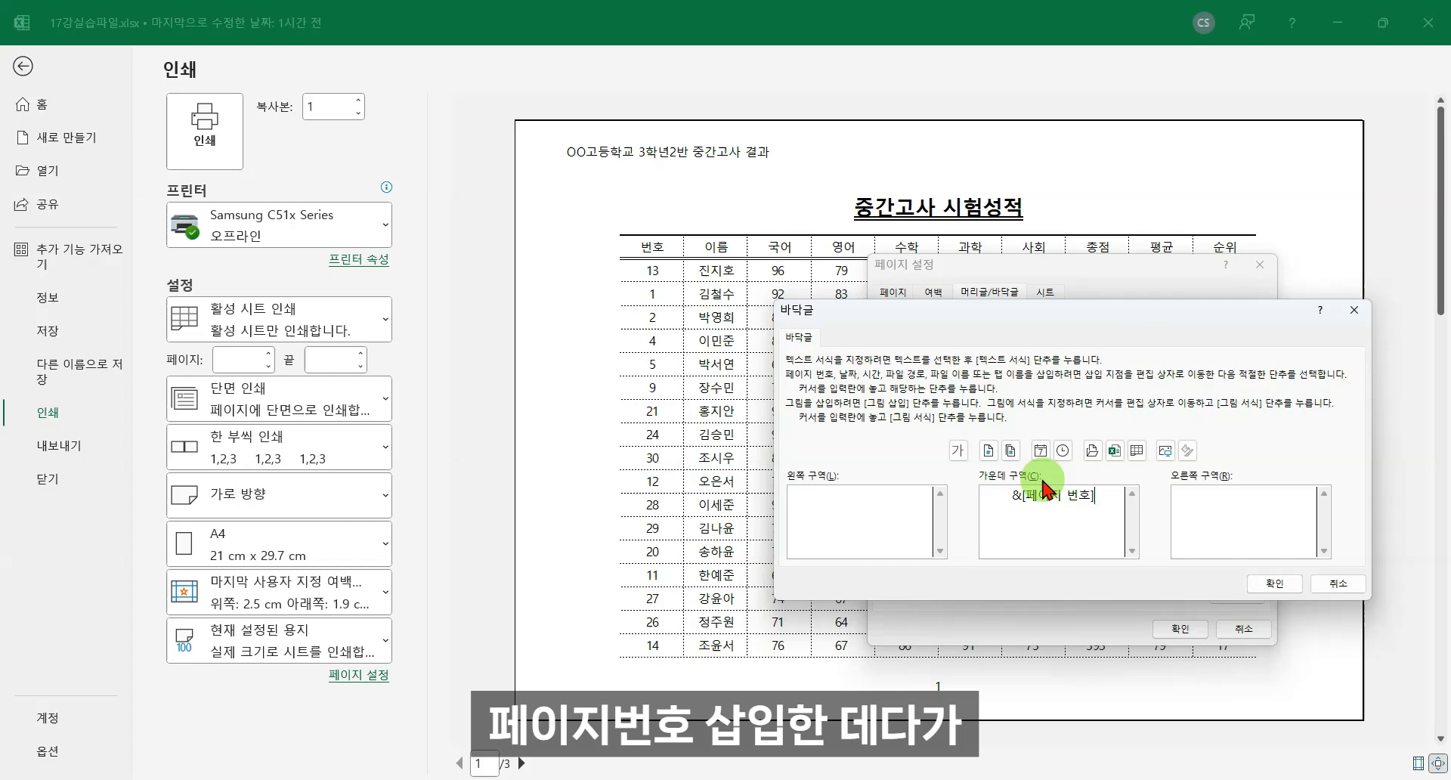
text(/)
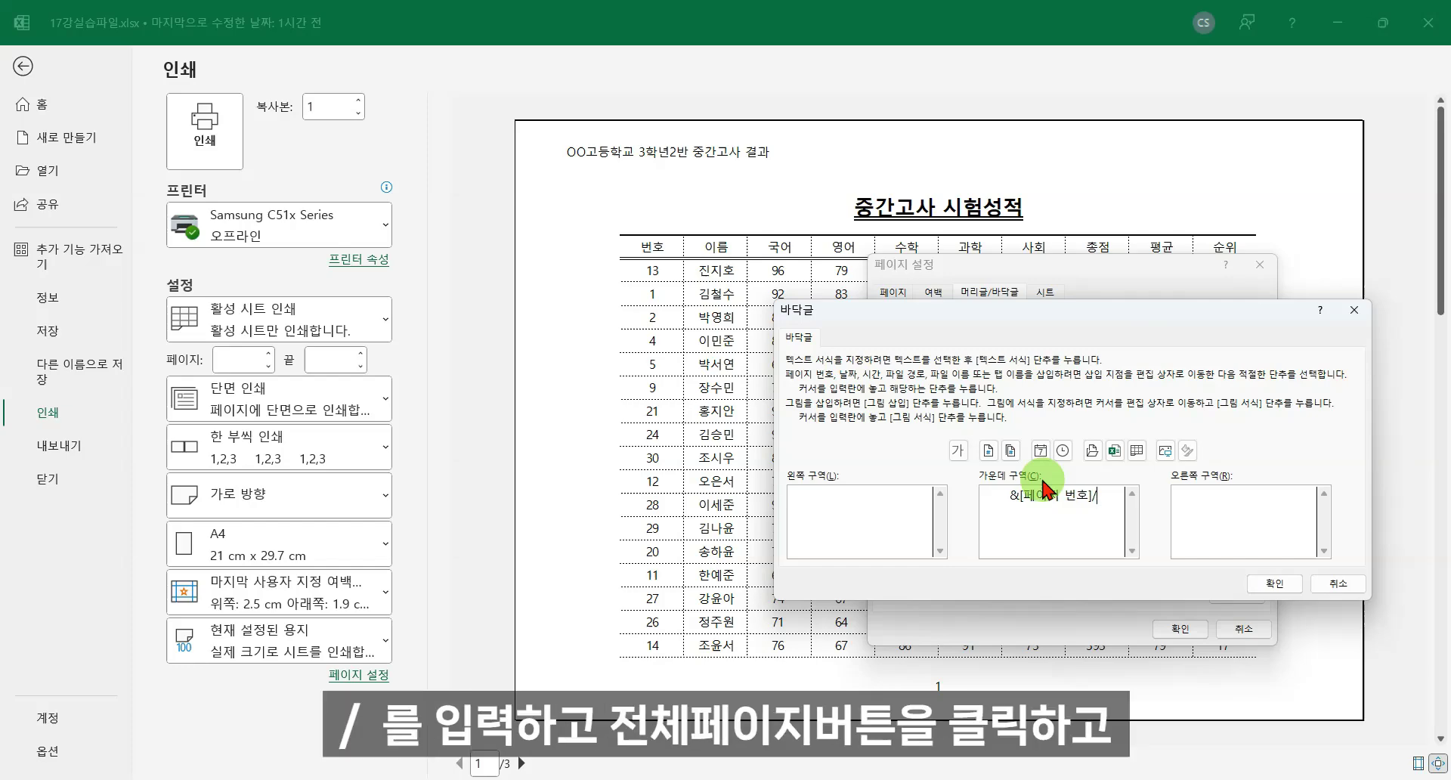
click(1013, 452)
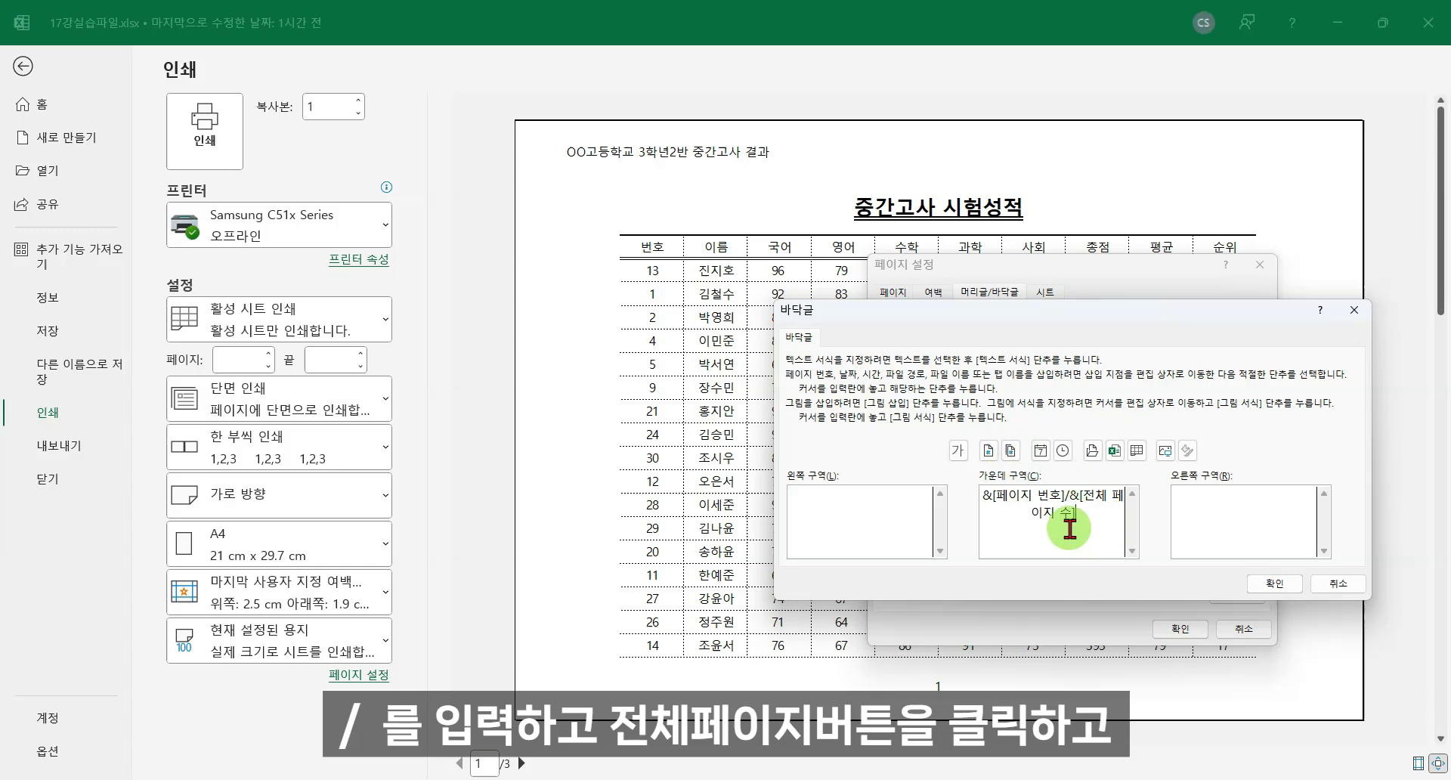
click(1274, 584)
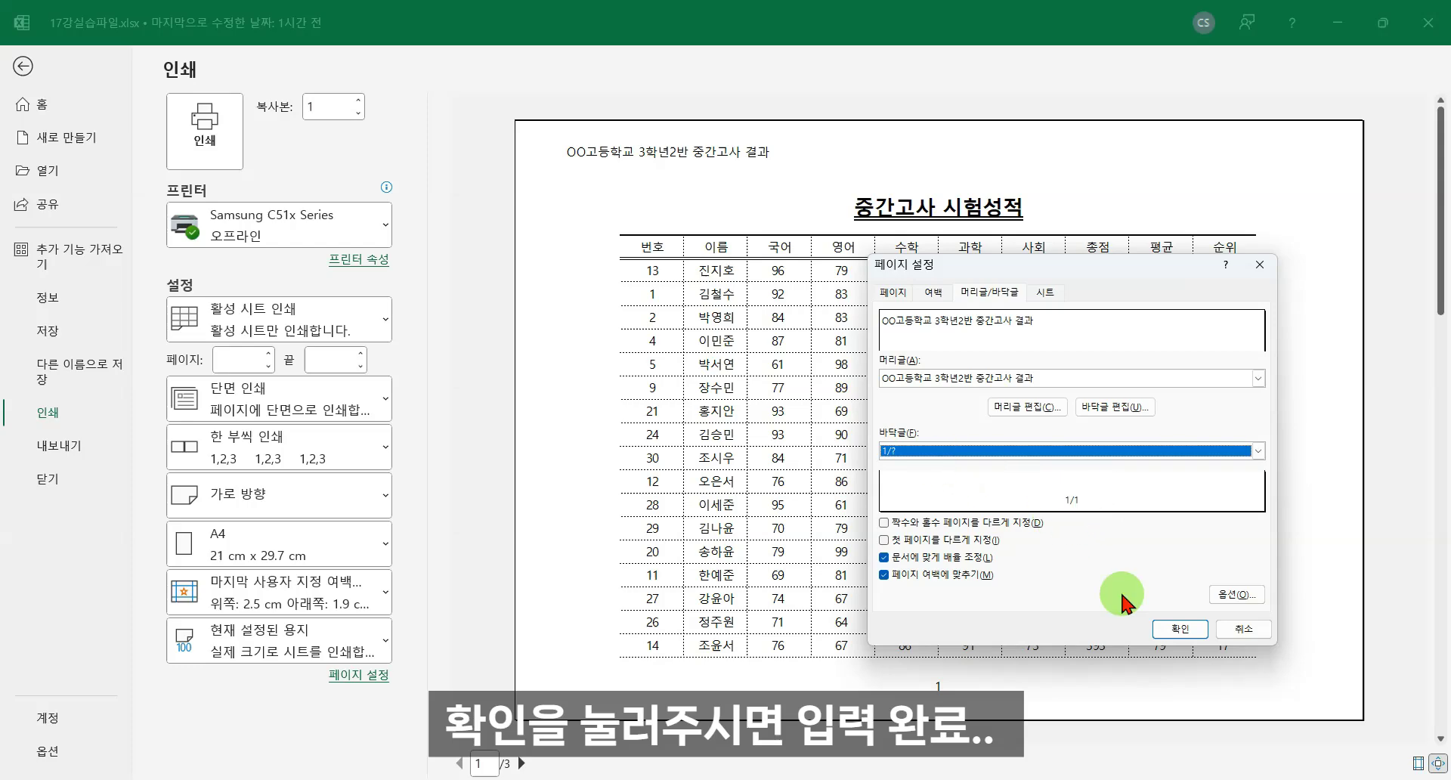
click(1177, 628)
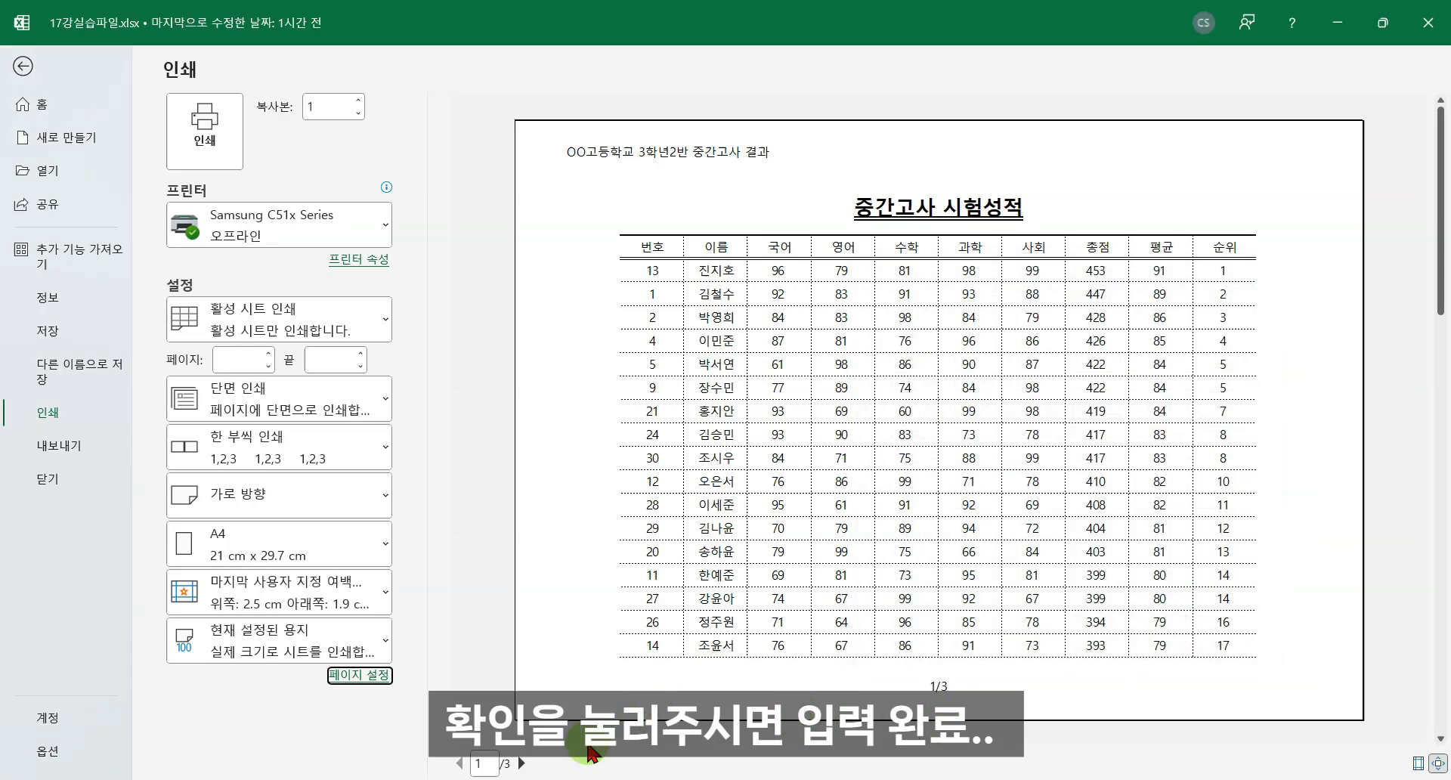
click(522, 763)
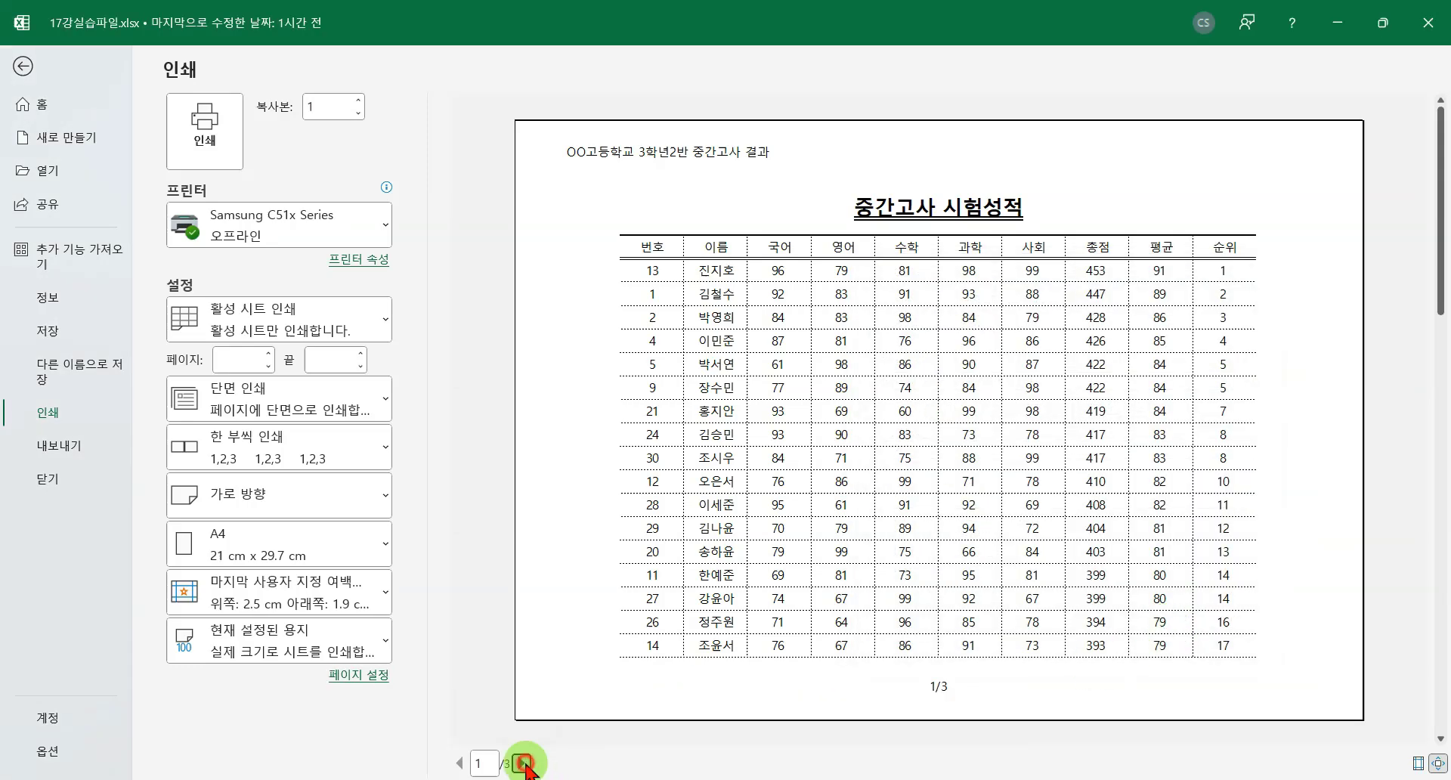
click(522, 763)
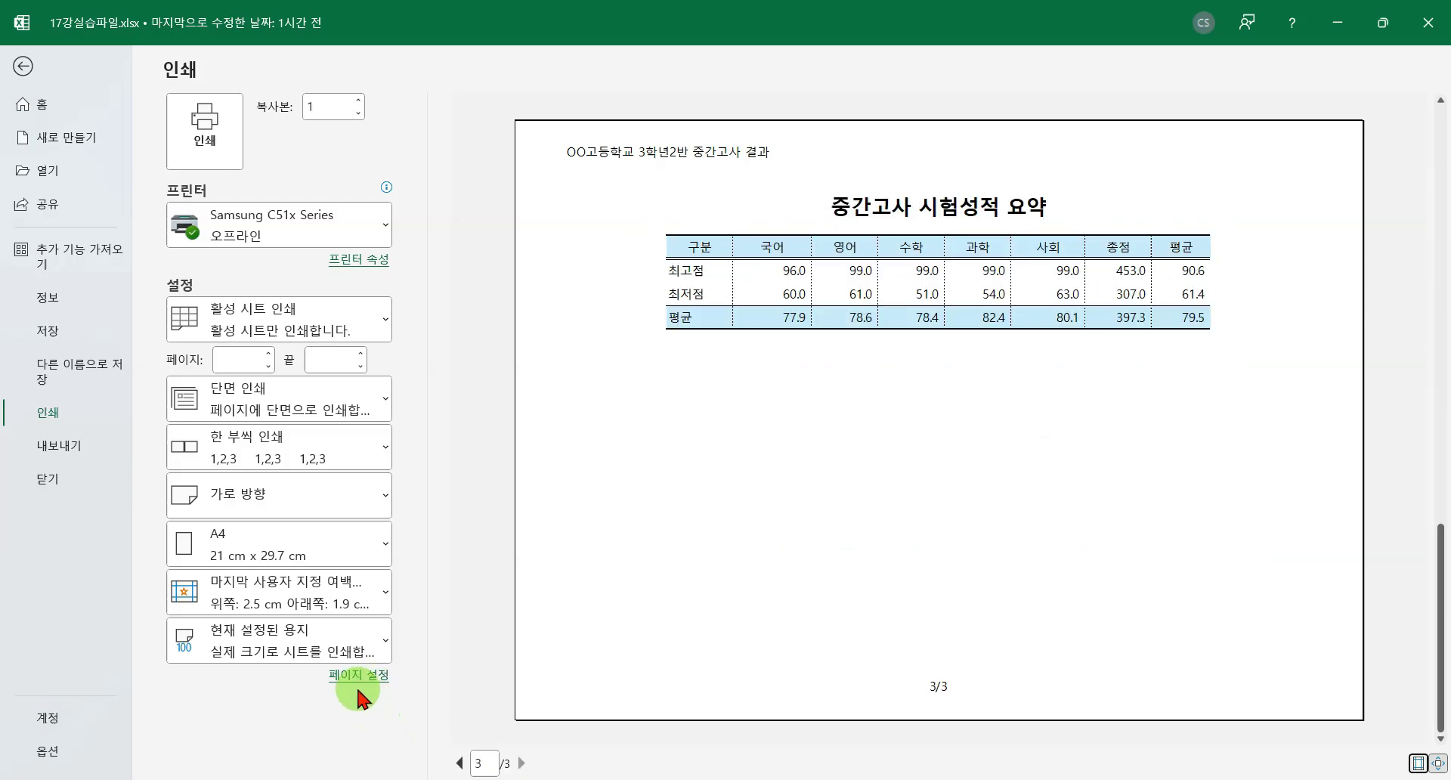
Reopen the custom footer (바닥글 편집) and review the other elements that can be inserted.
click(380, 676)
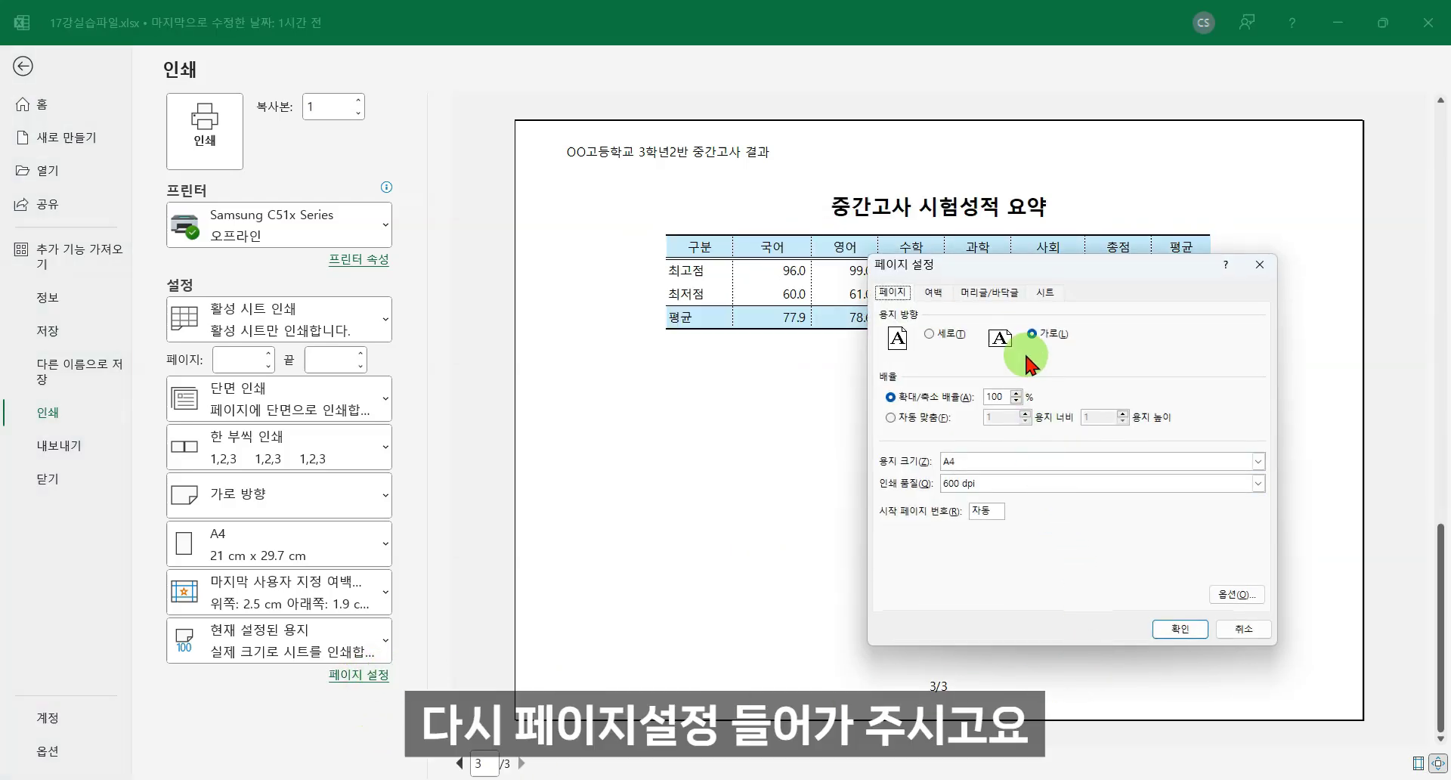
click(970, 295)
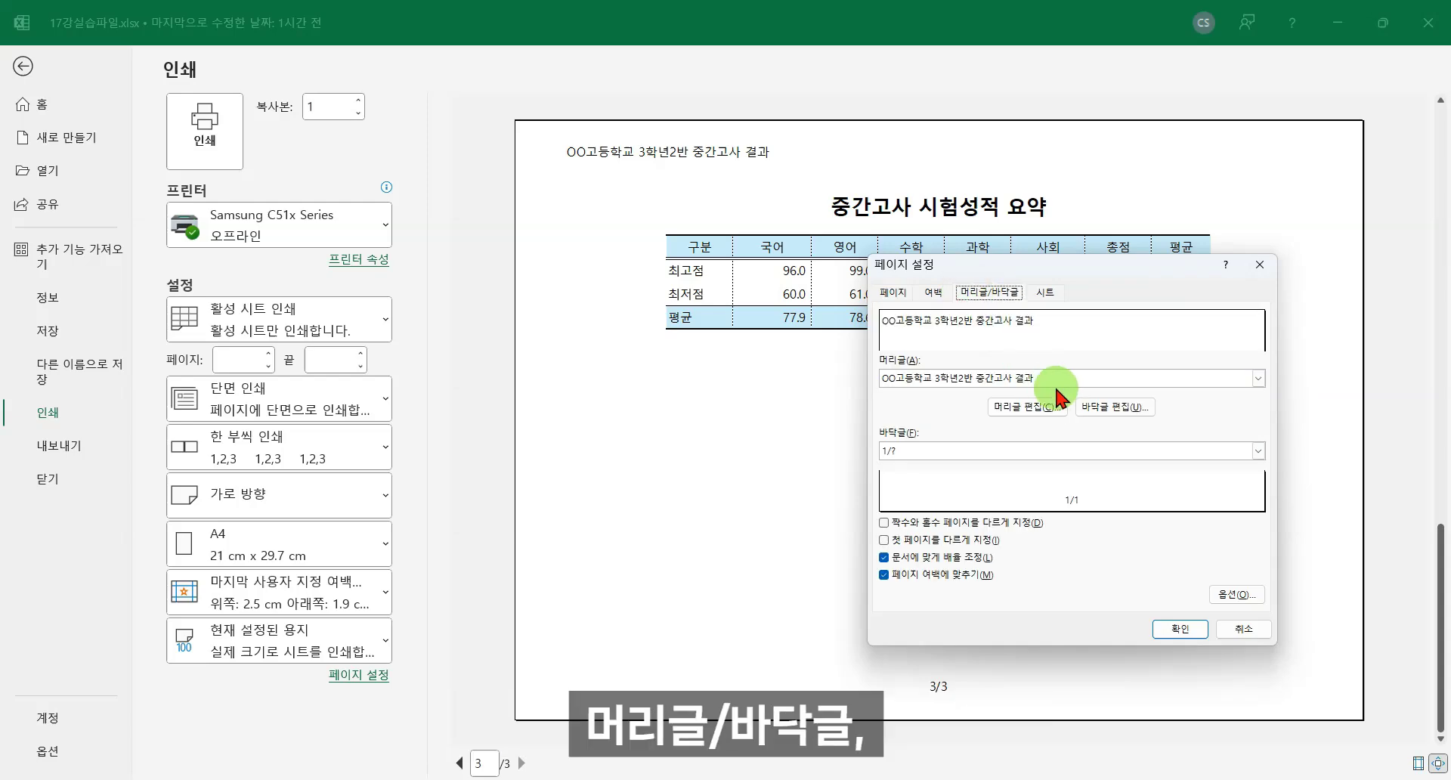
click(1110, 408)
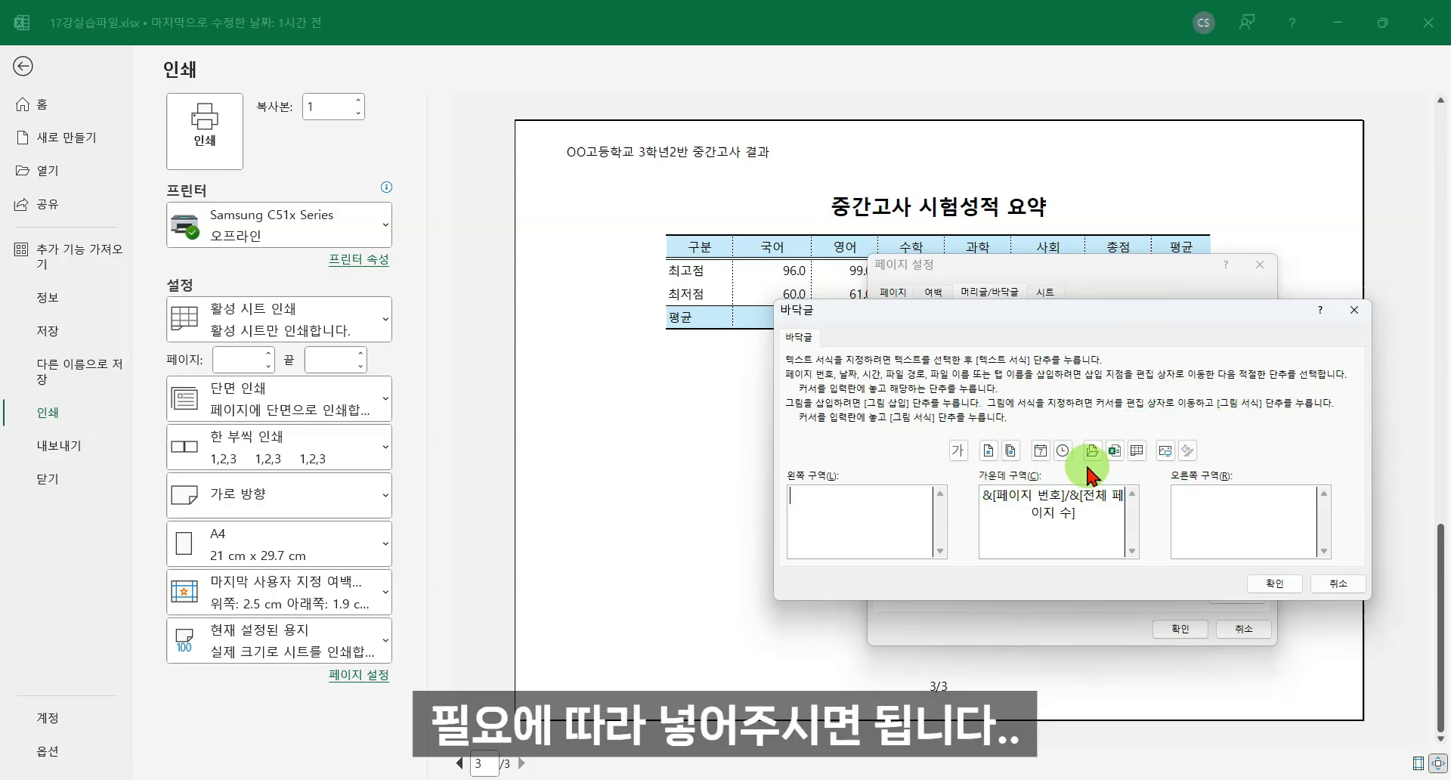
click(1276, 584)
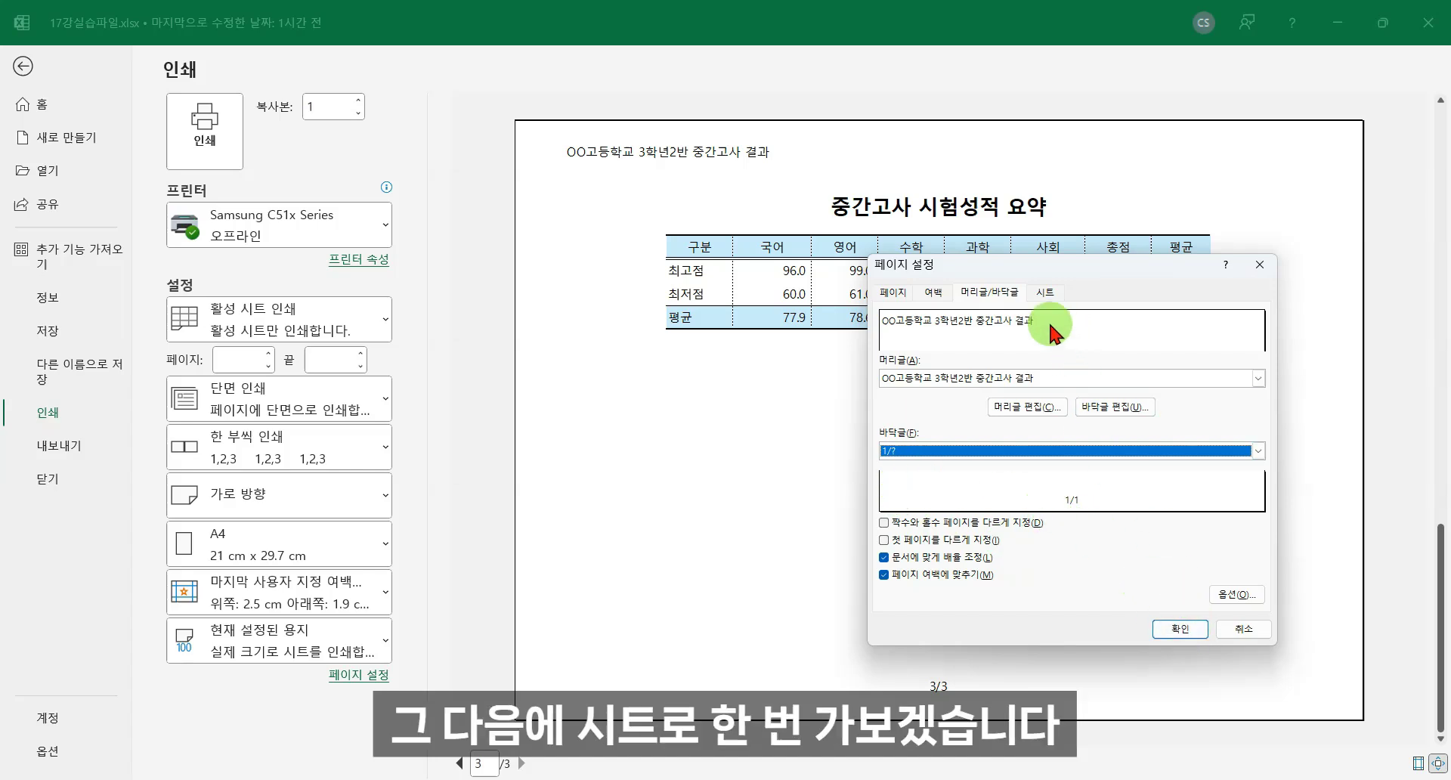
Turn on gridline printing (눈금선) for the sheet and check the grades pages in the preview.
click(1046, 292)
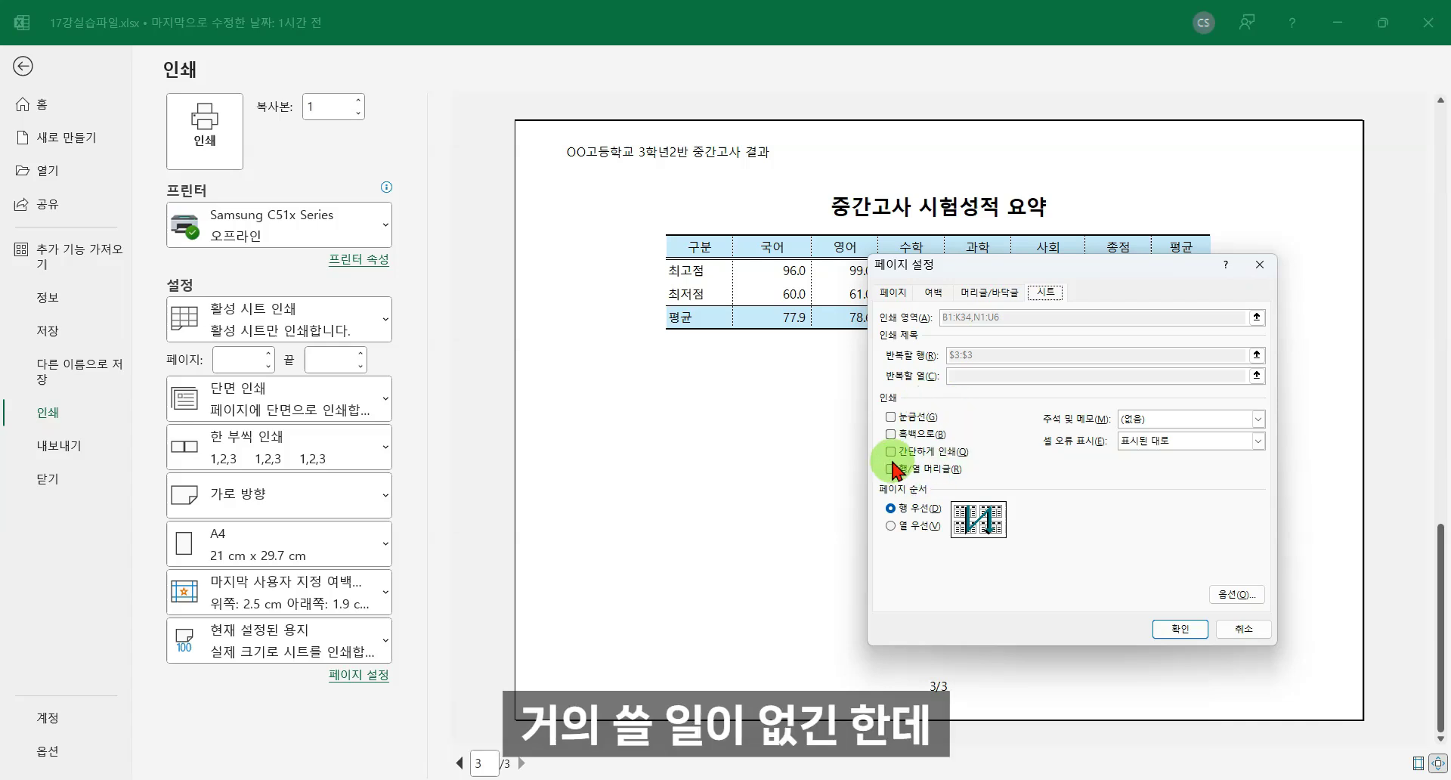
click(893, 420)
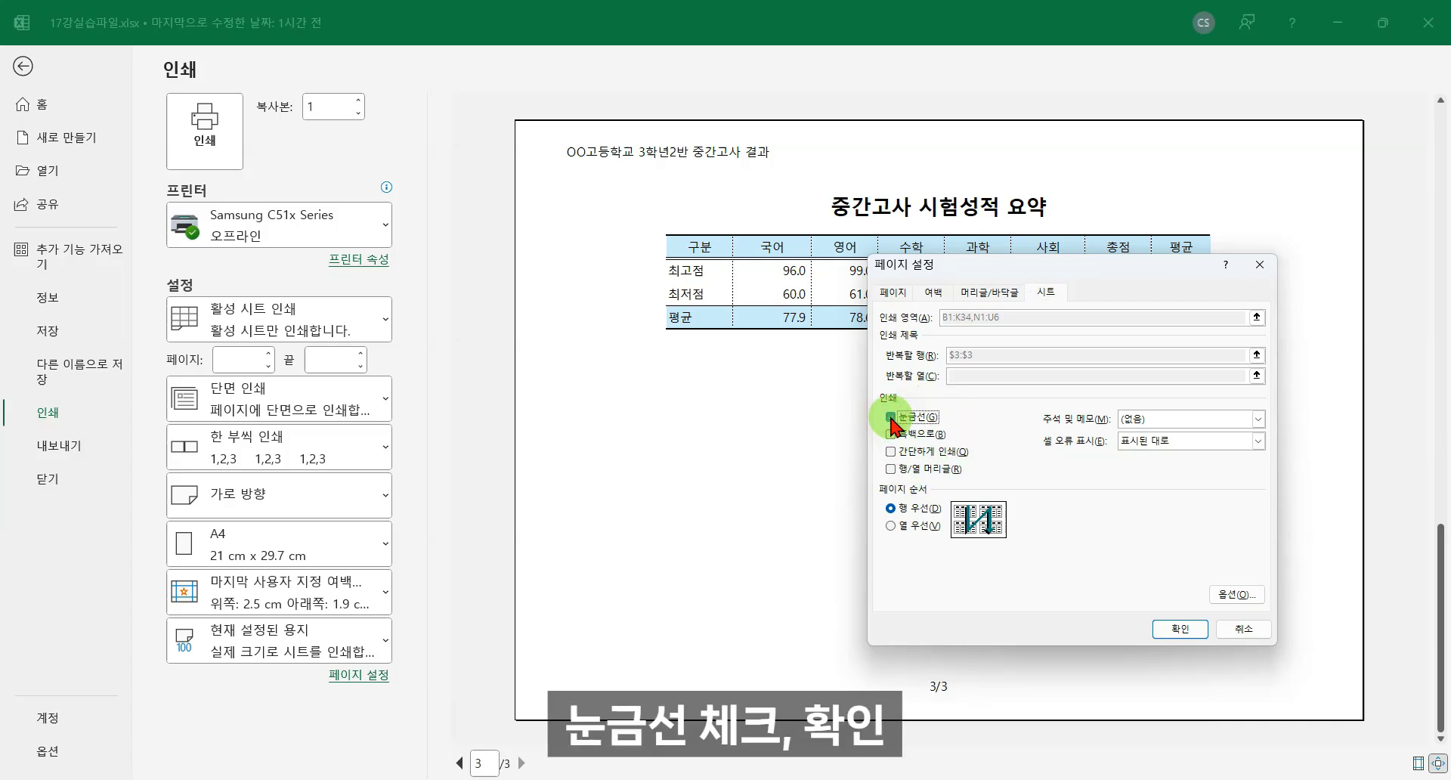
click(1180, 629)
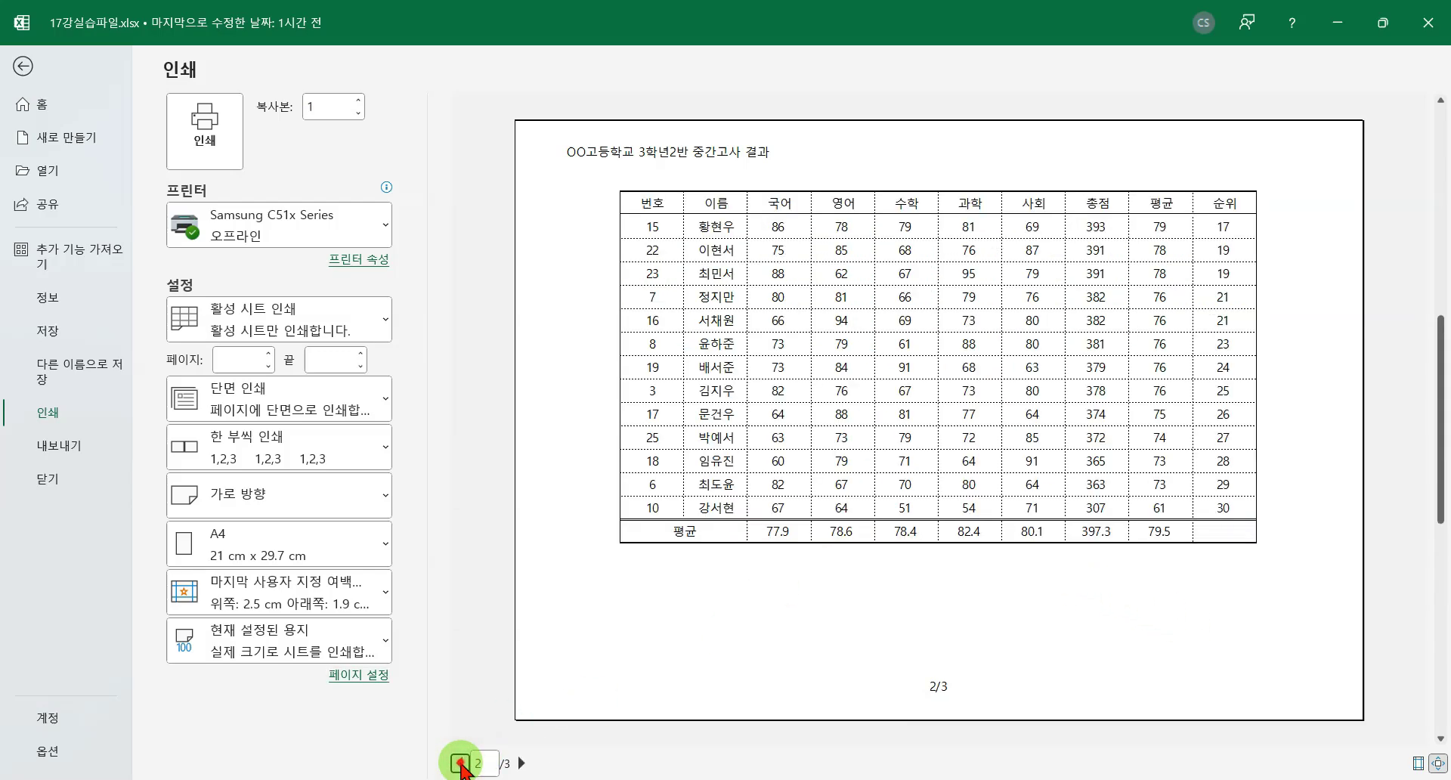
click(461, 763)
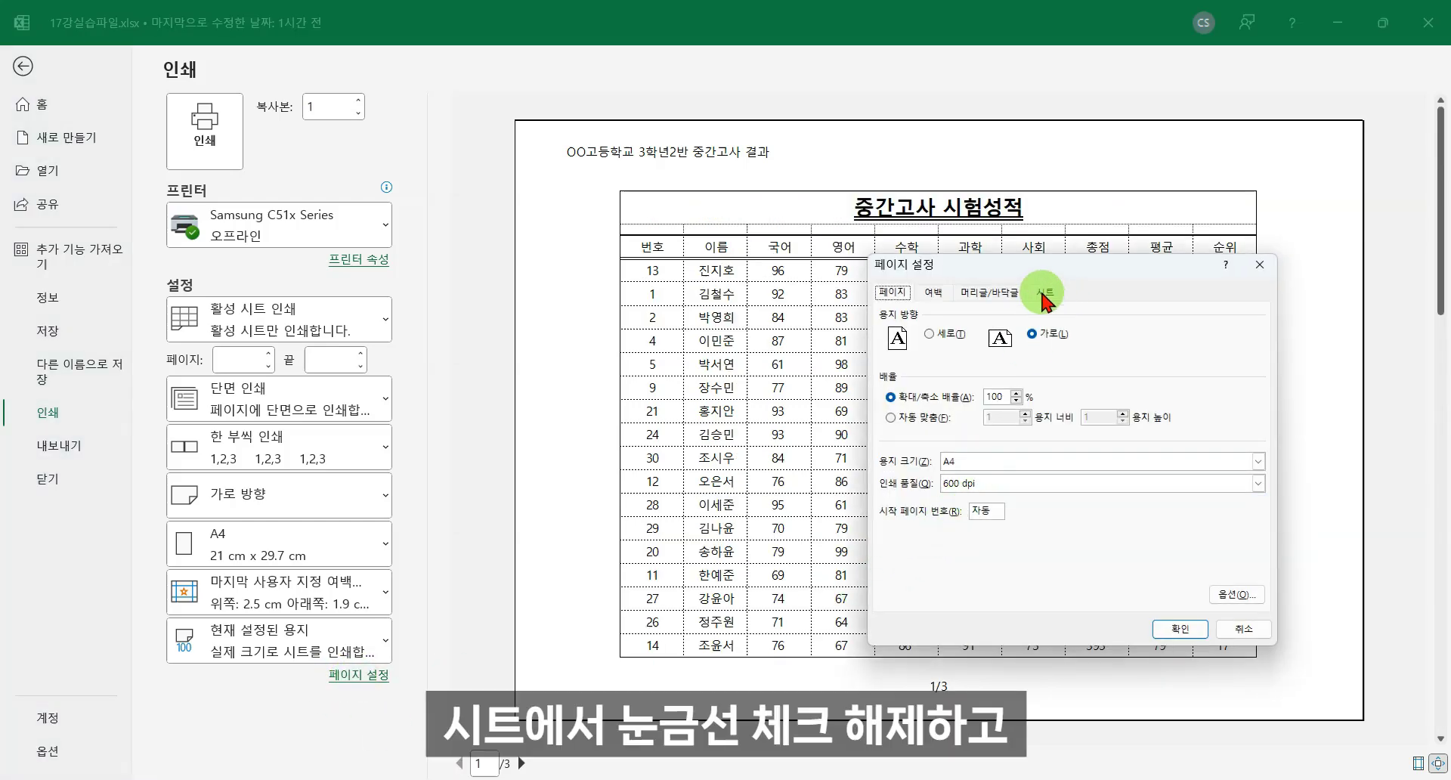
click(1046, 292)
click(892, 417)
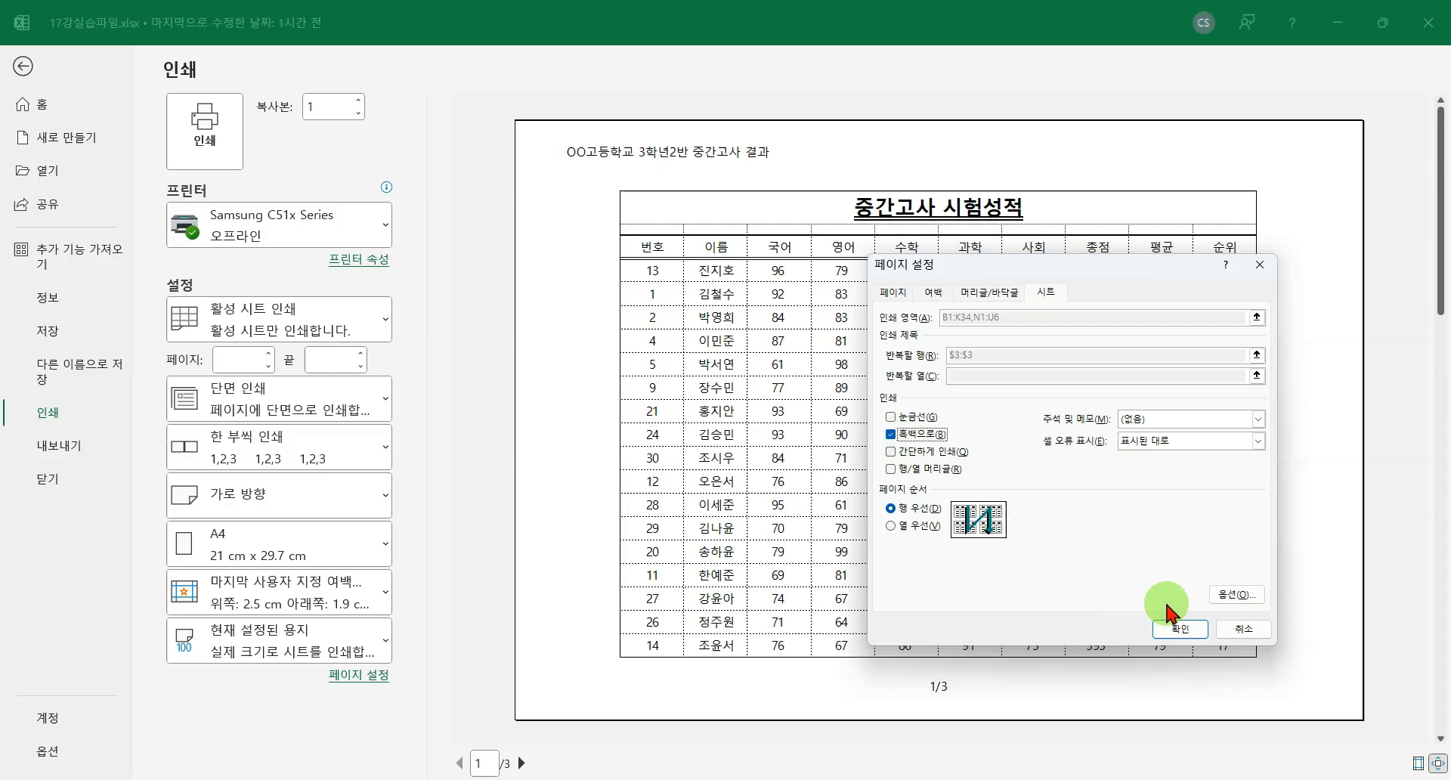
click(1172, 629)
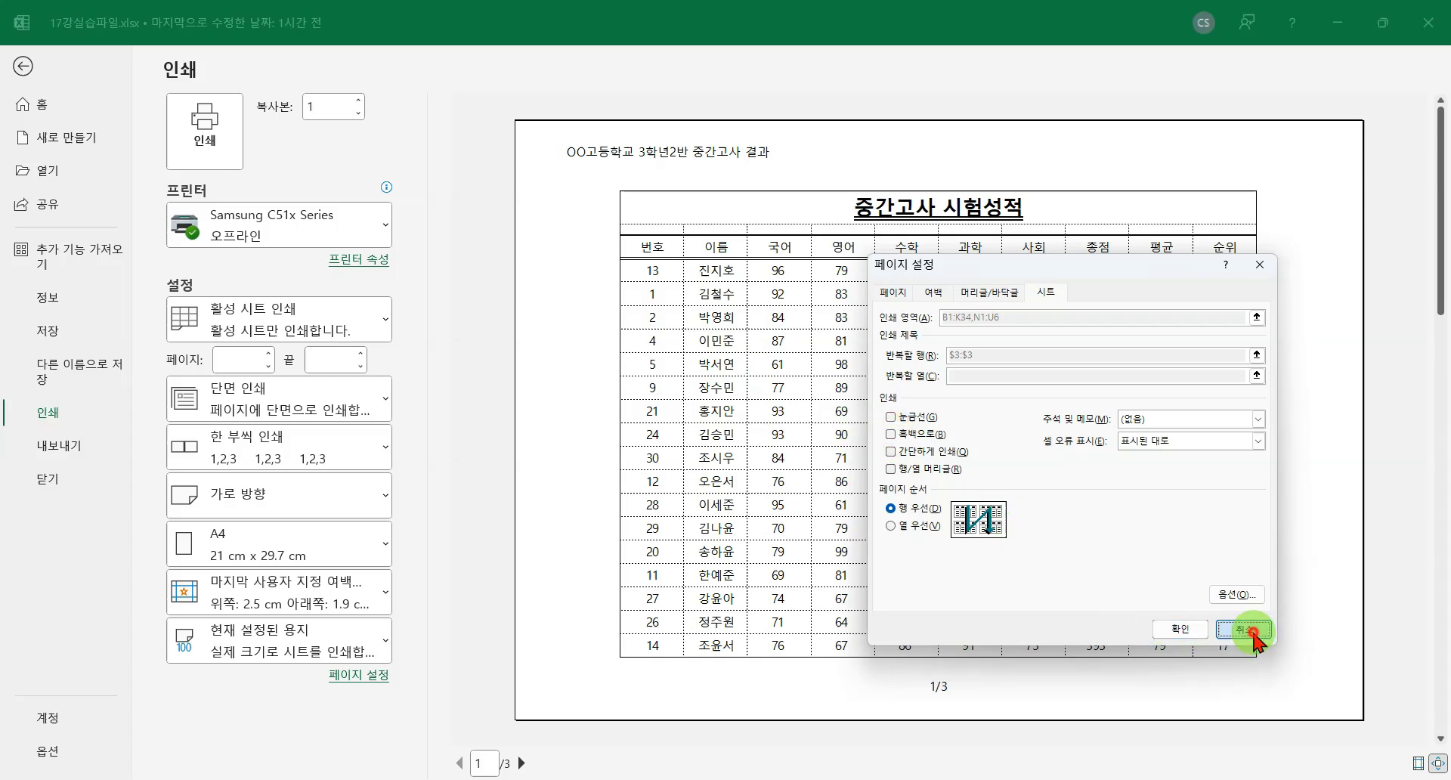
click(1243, 629)
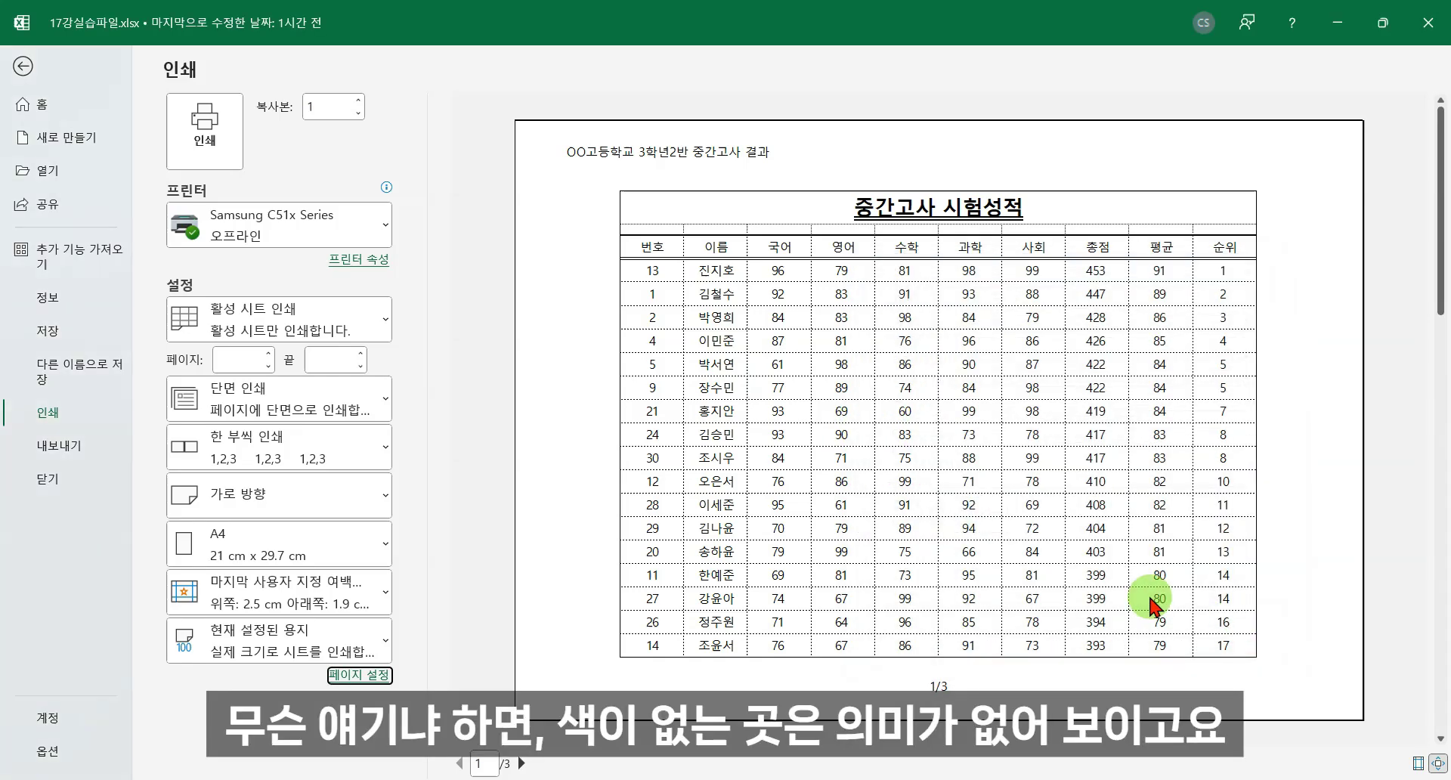
Turn off gridlines (눈금선) and turn on black-and-white printing (흑백으로), with the summary page in the preview.
click(523, 764)
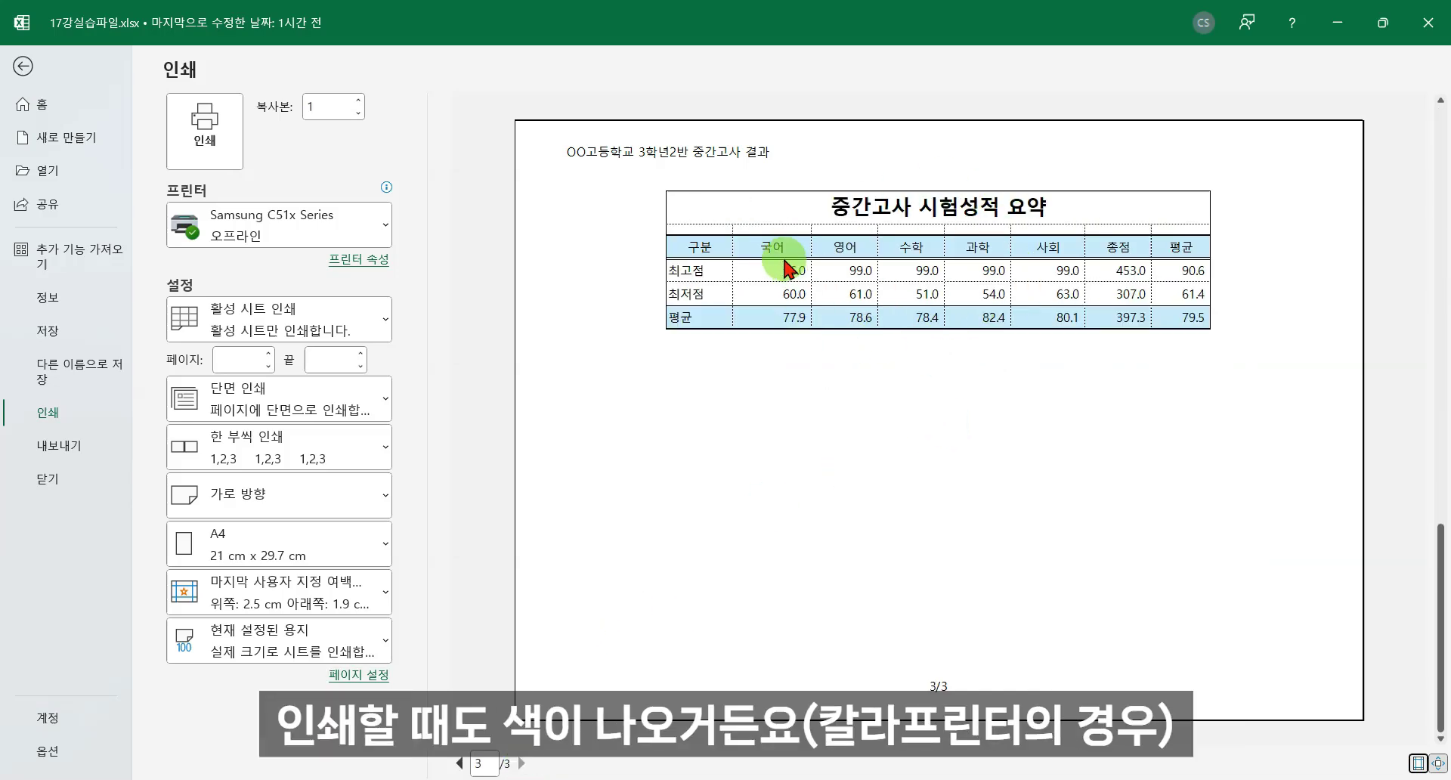
click(362, 676)
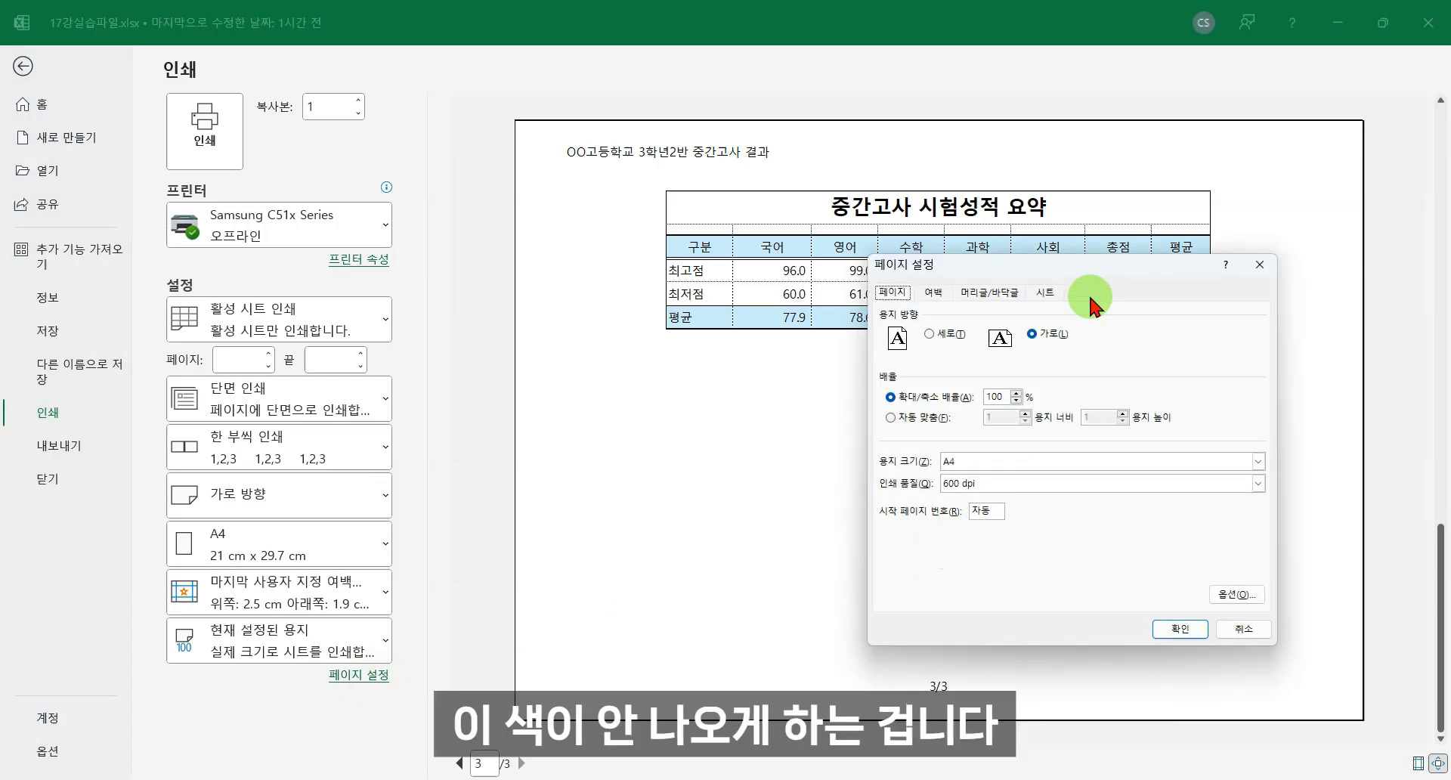
click(1047, 293)
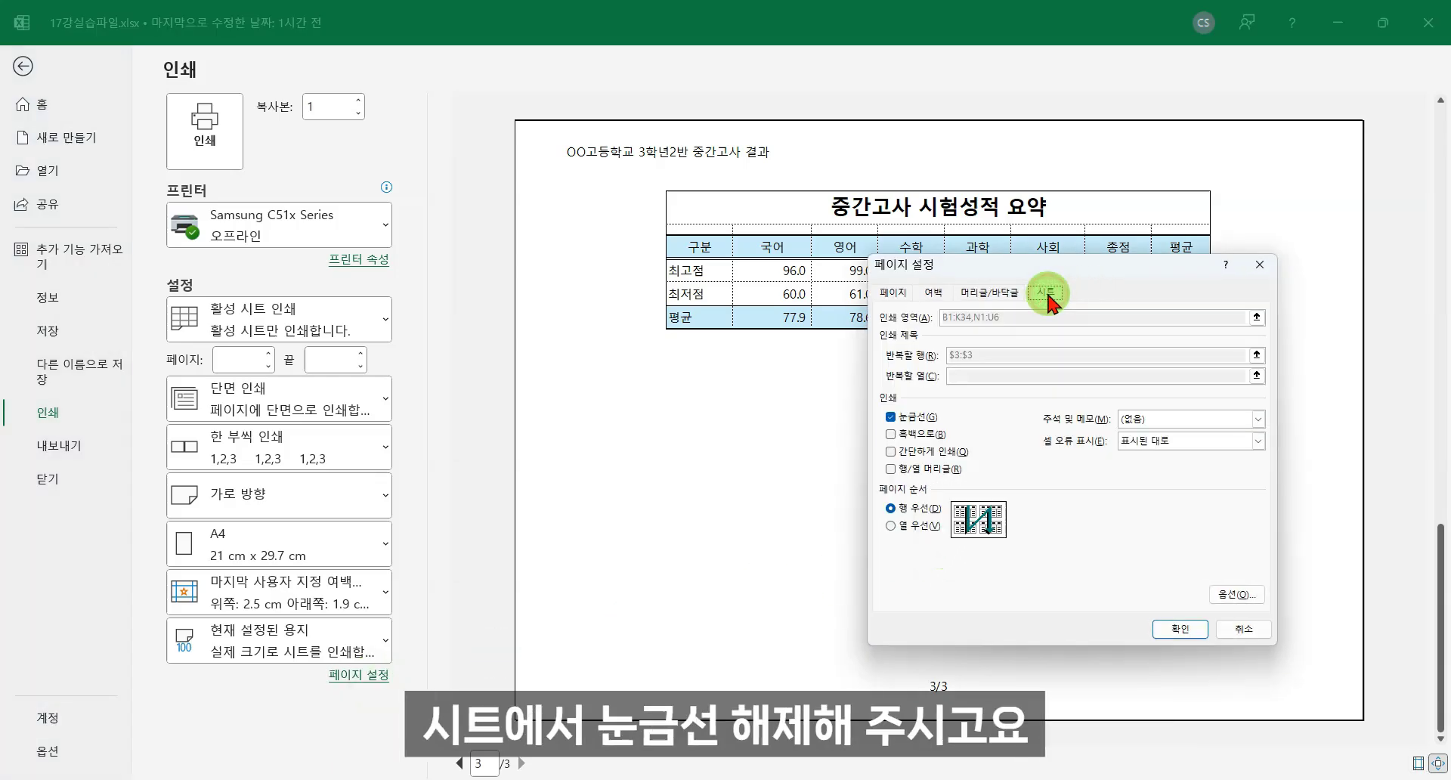
click(891, 434)
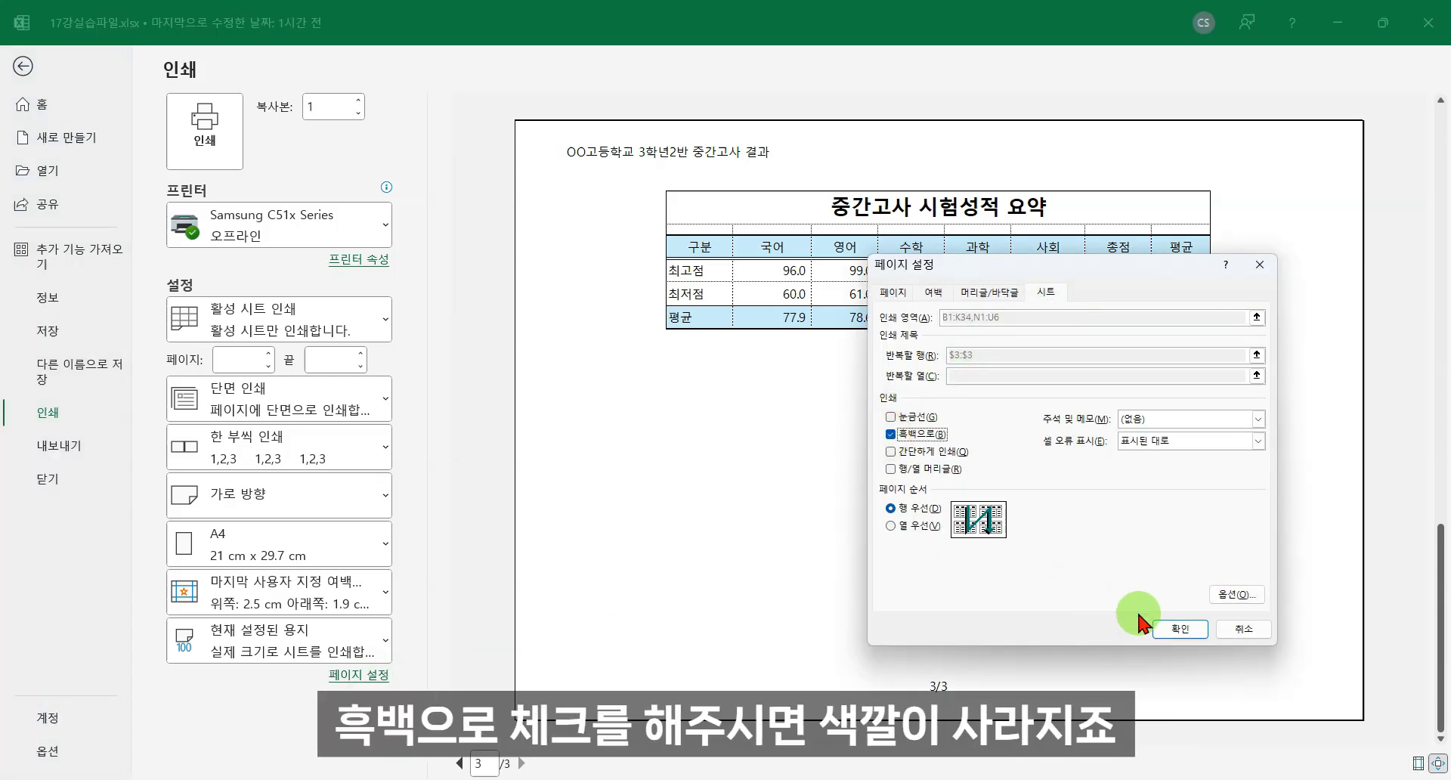
click(1178, 634)
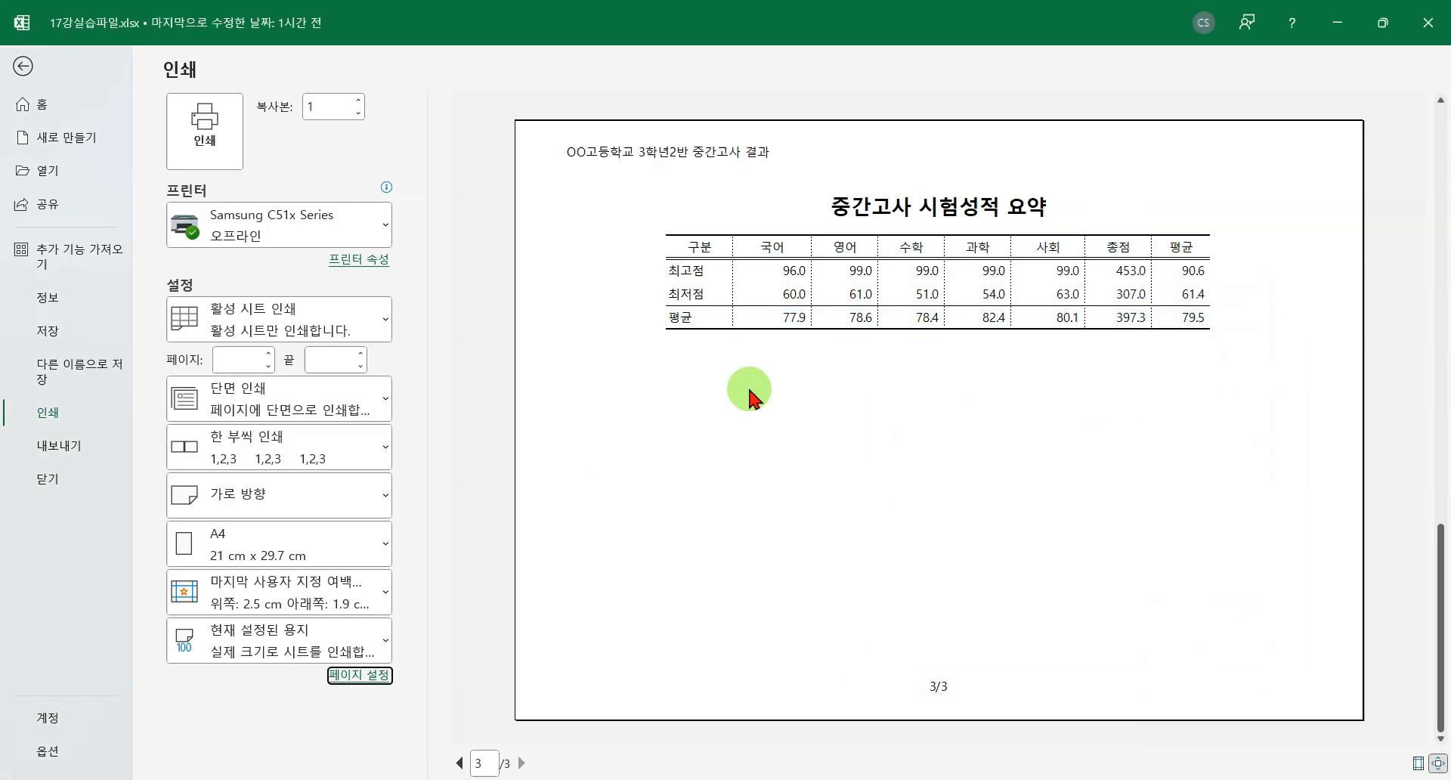
Replace black-and-white printing (흑백으로) with draft quality (간단하게 인쇄), and check page 2 of the preview.
click(387, 675)
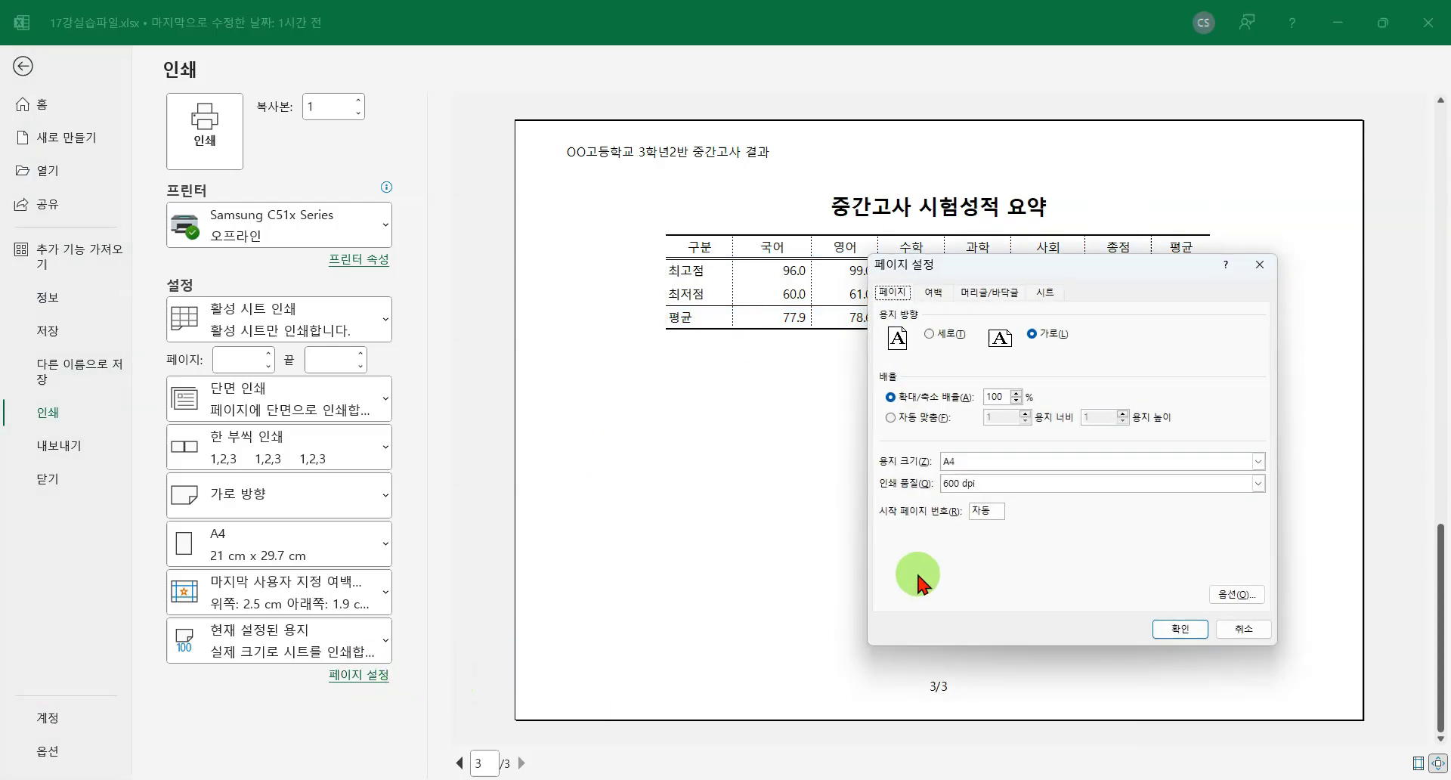
click(1047, 293)
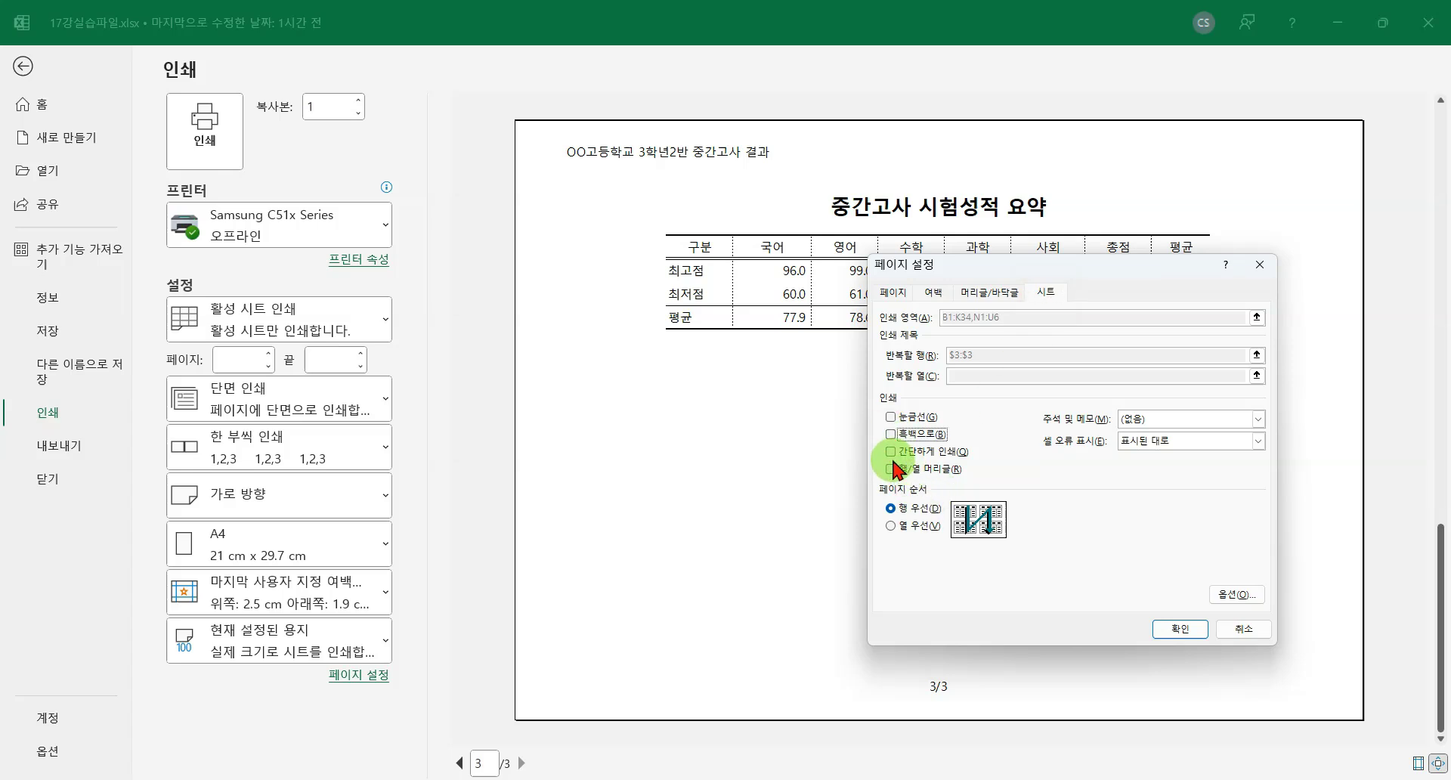
click(1169, 632)
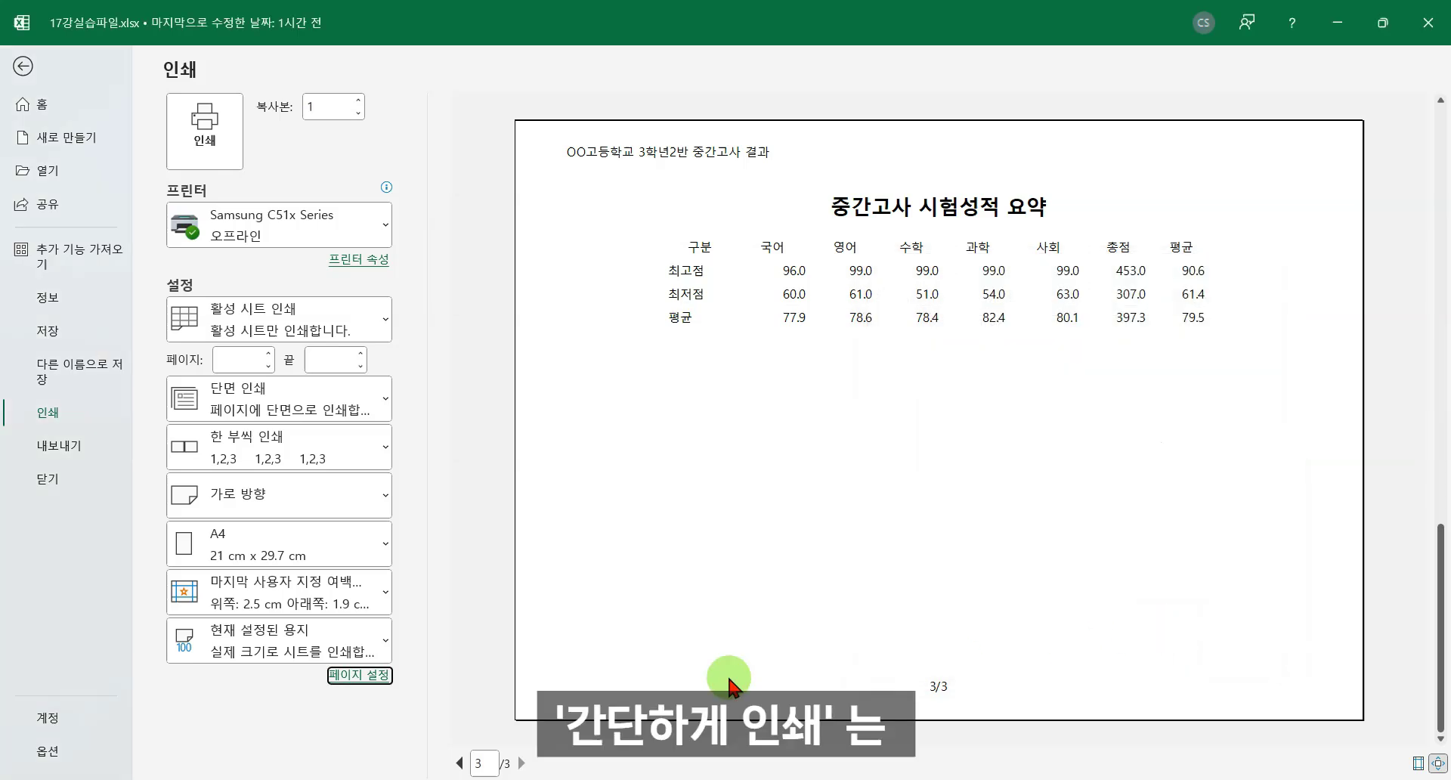
click(460, 763)
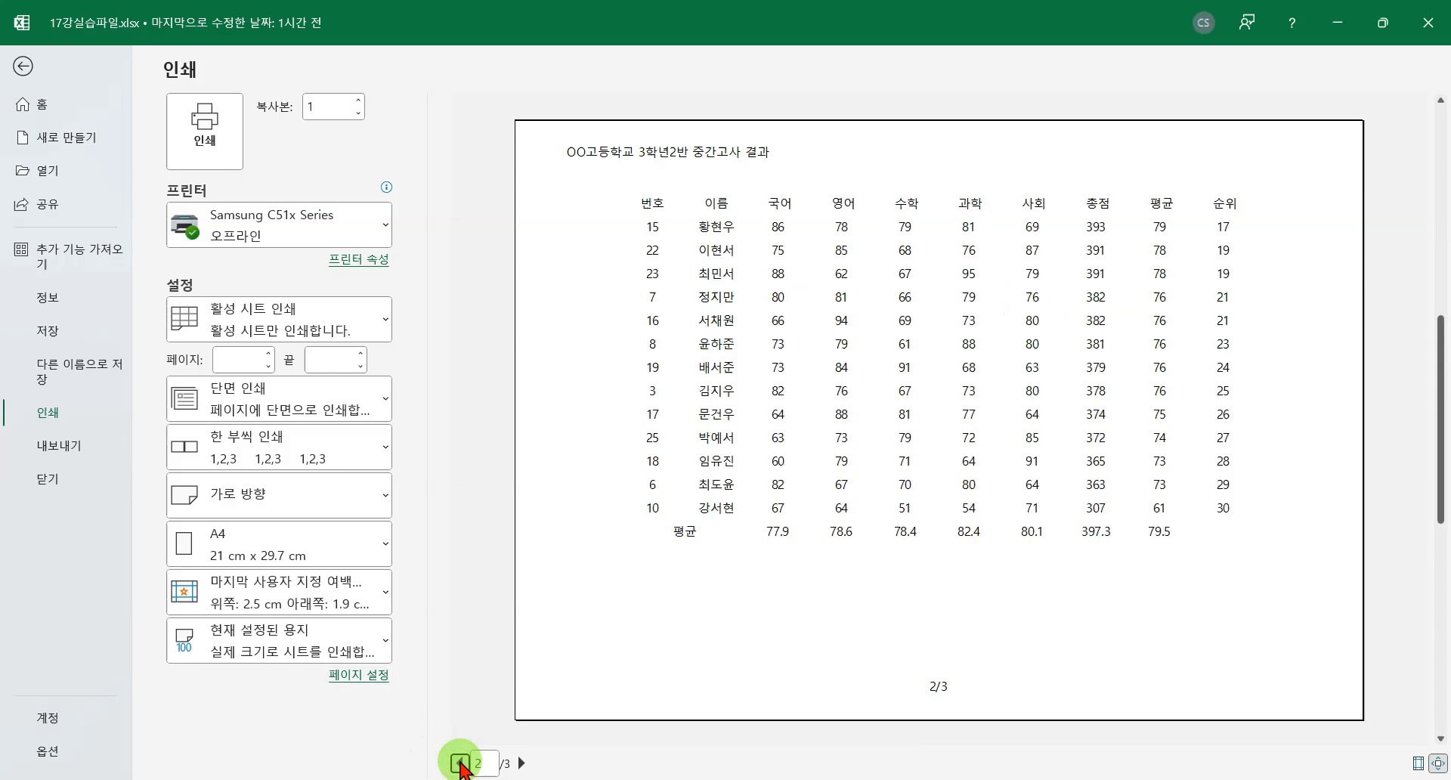
Turn off draft quality (간단하게 인쇄) and turn on printing of row and column headings (행/열 머리글).
click(359, 675)
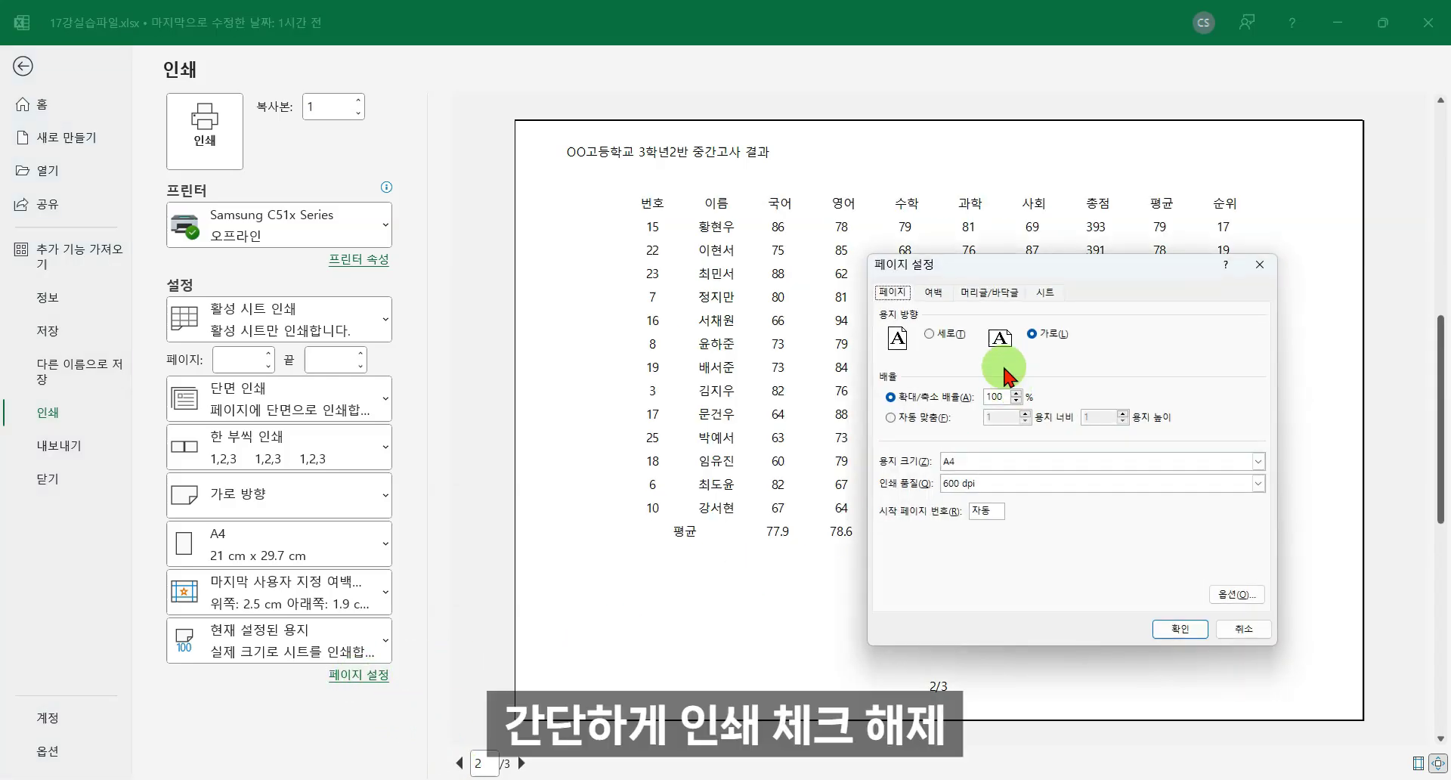
click(1047, 292)
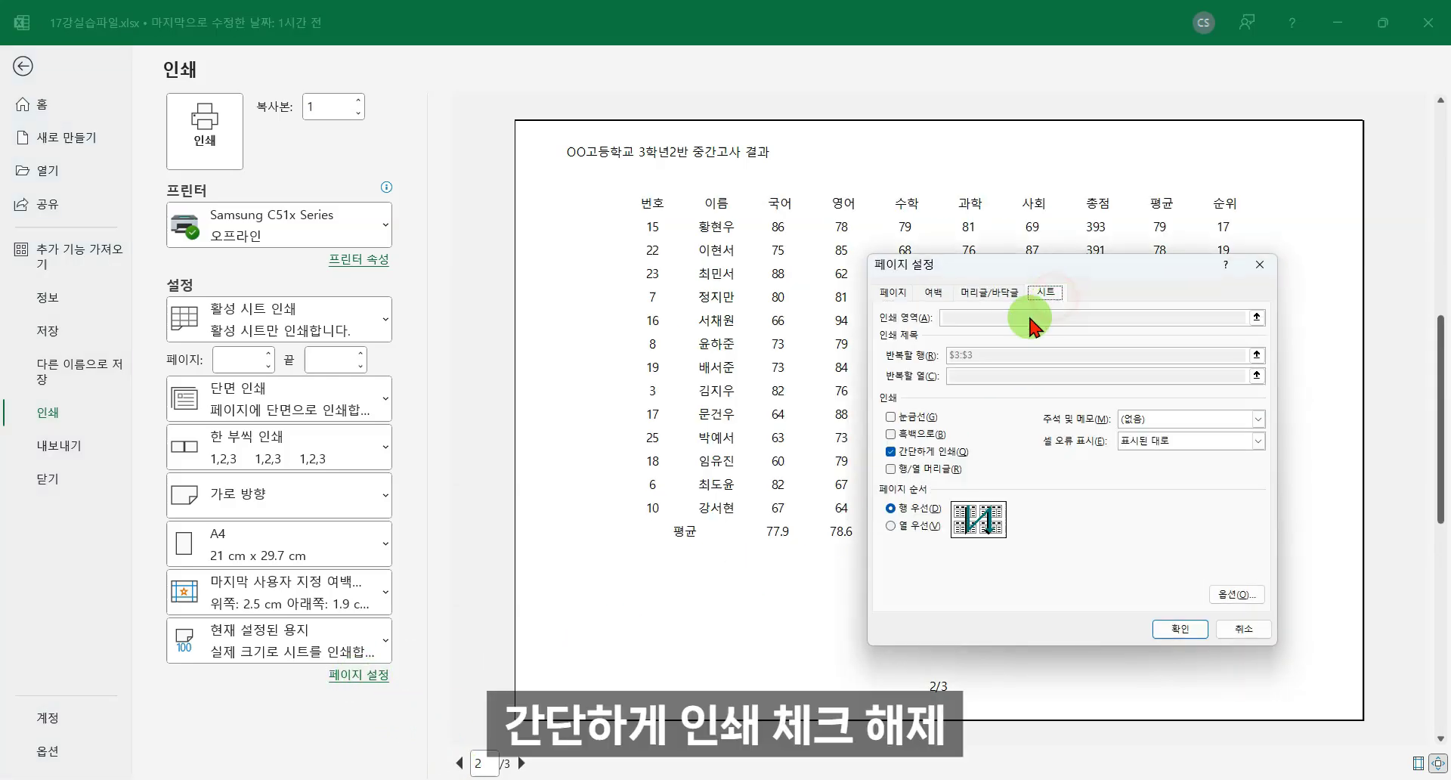
click(891, 469)
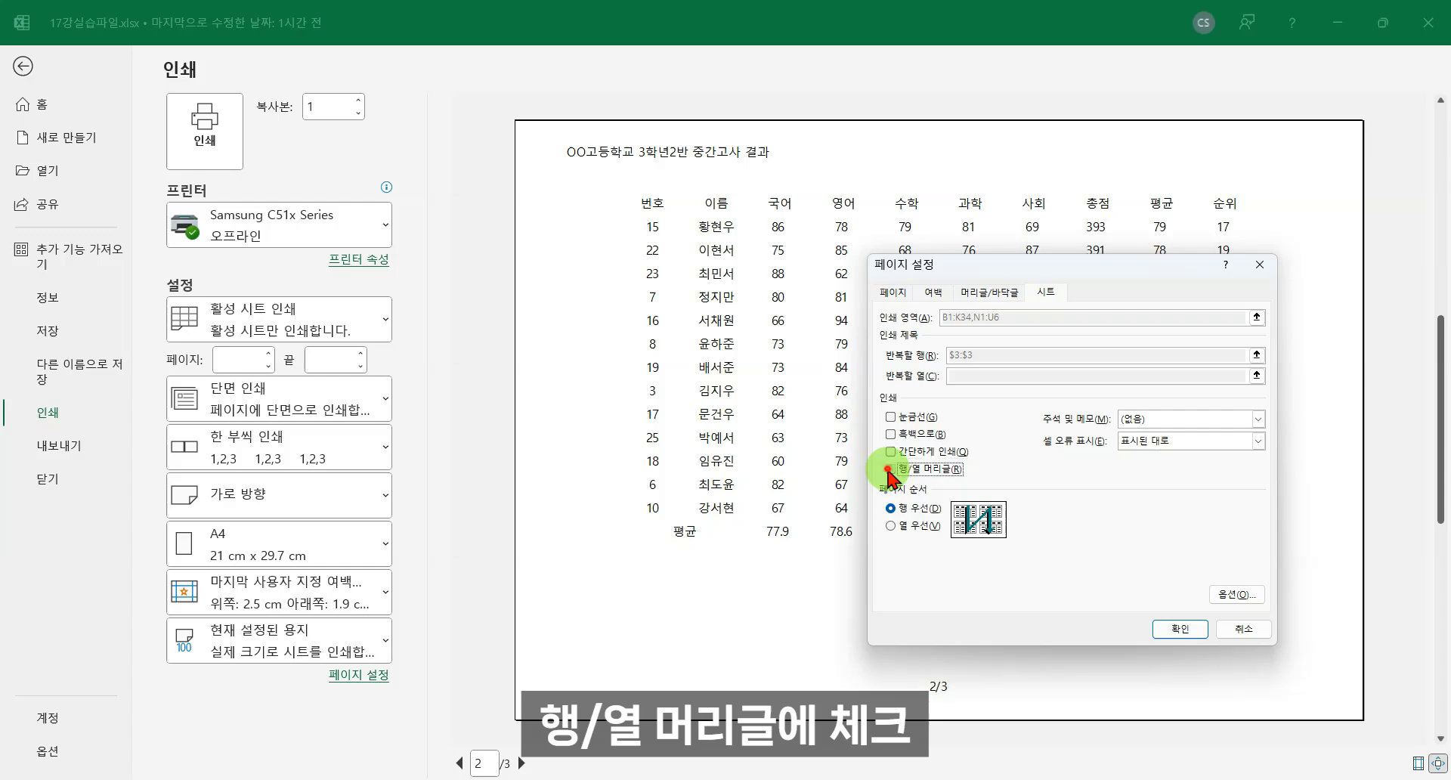
click(1168, 629)
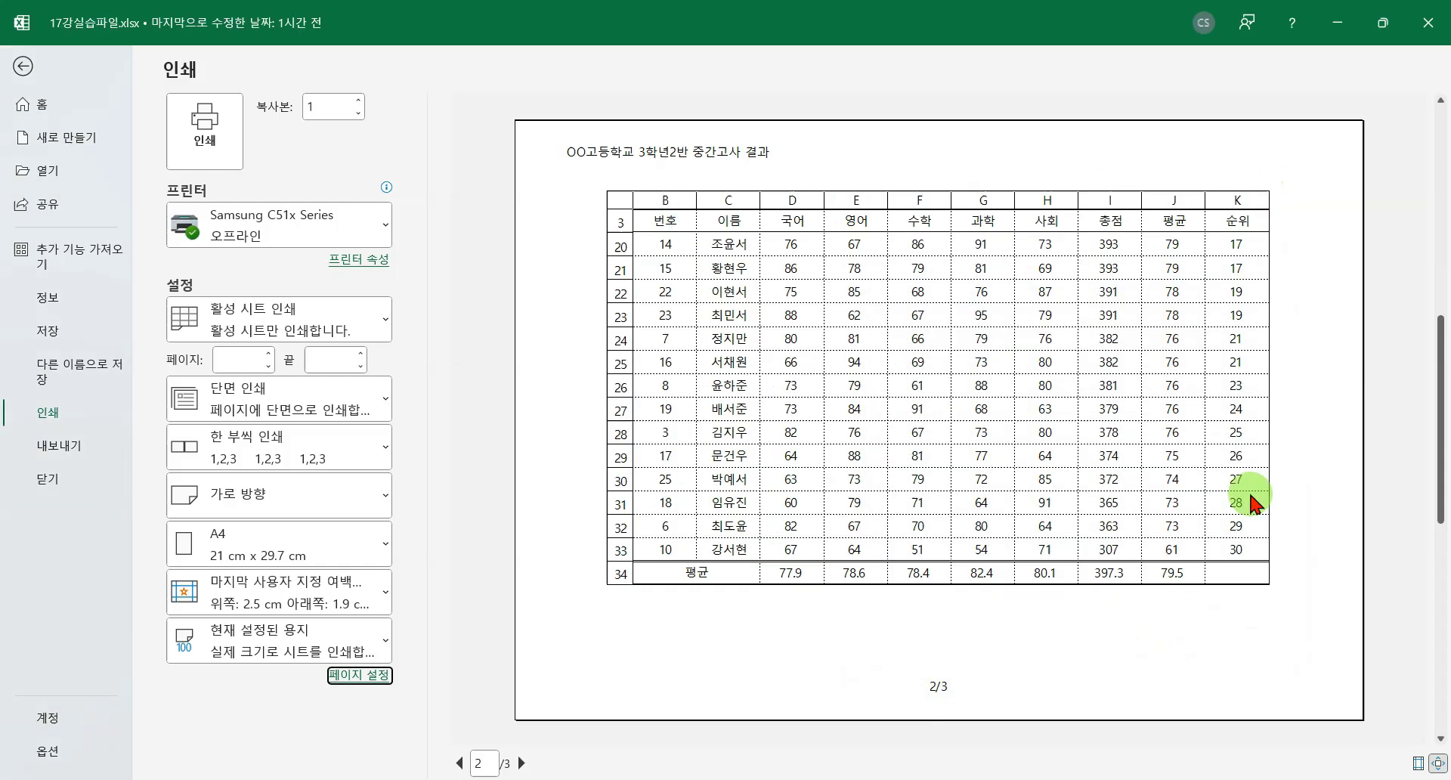
Turn off the printing of row and column headings (행/열 머리글) in the page setup.
click(360, 674)
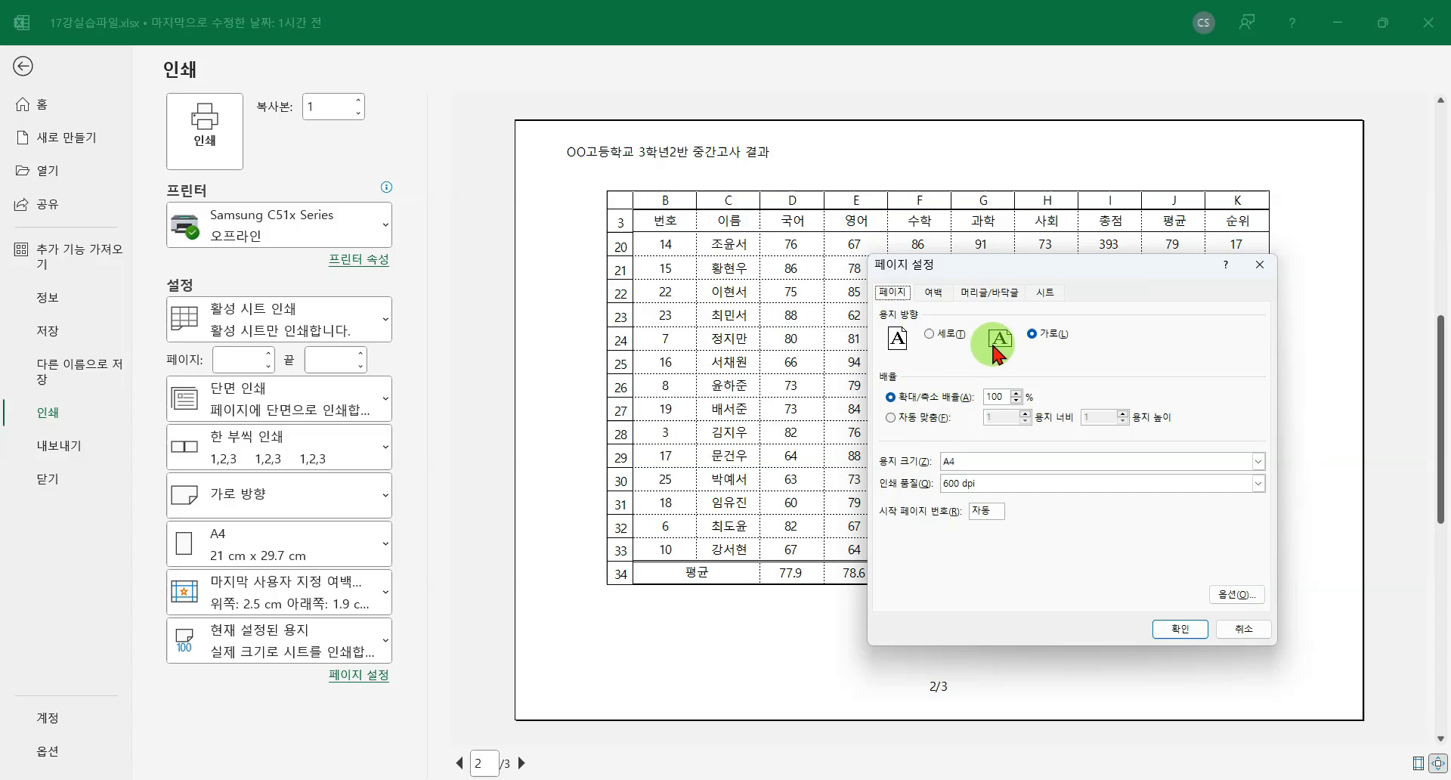
click(1047, 297)
click(892, 468)
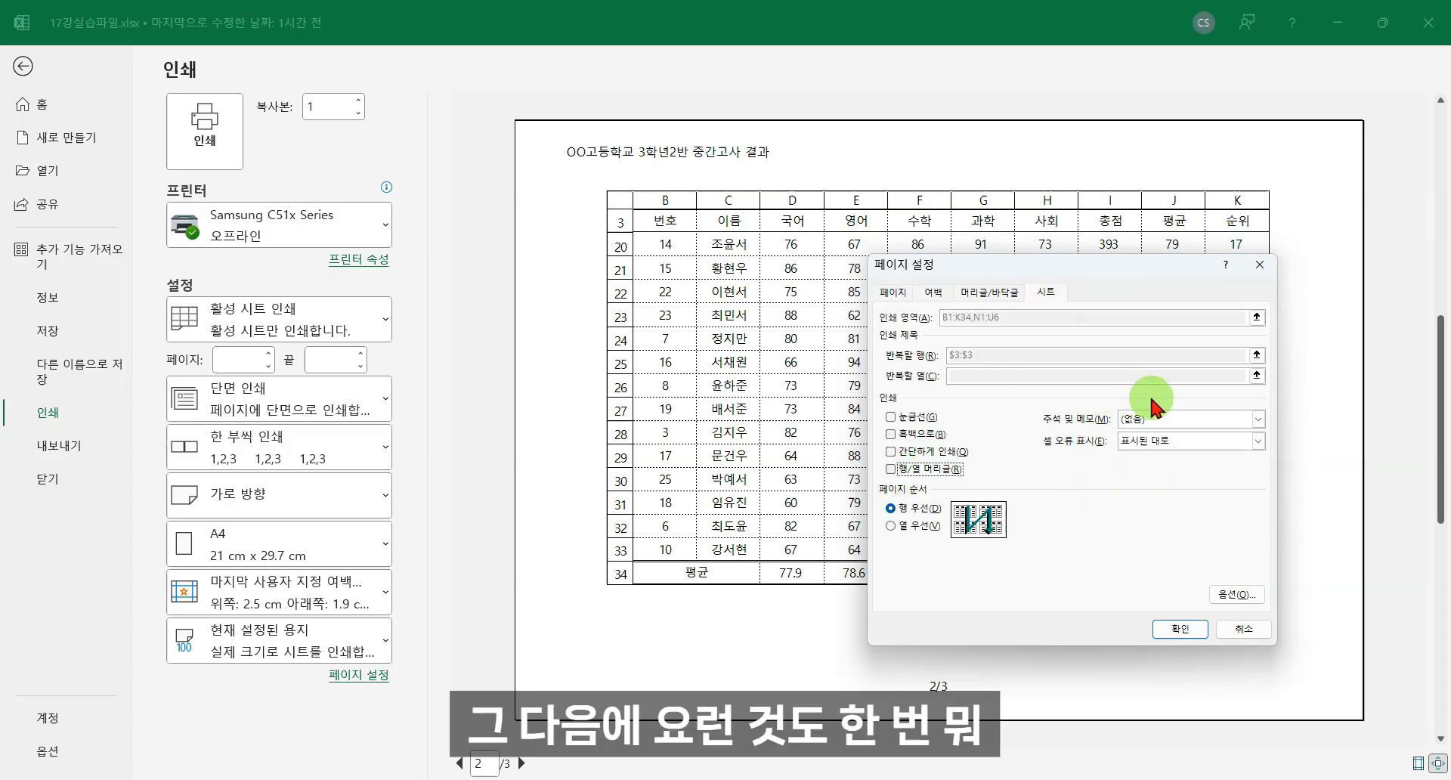
Look at the comment print options (주석 및 메모), and try the page order 열 우선 before returning it to 행 우선.
click(1258, 420)
click(1258, 427)
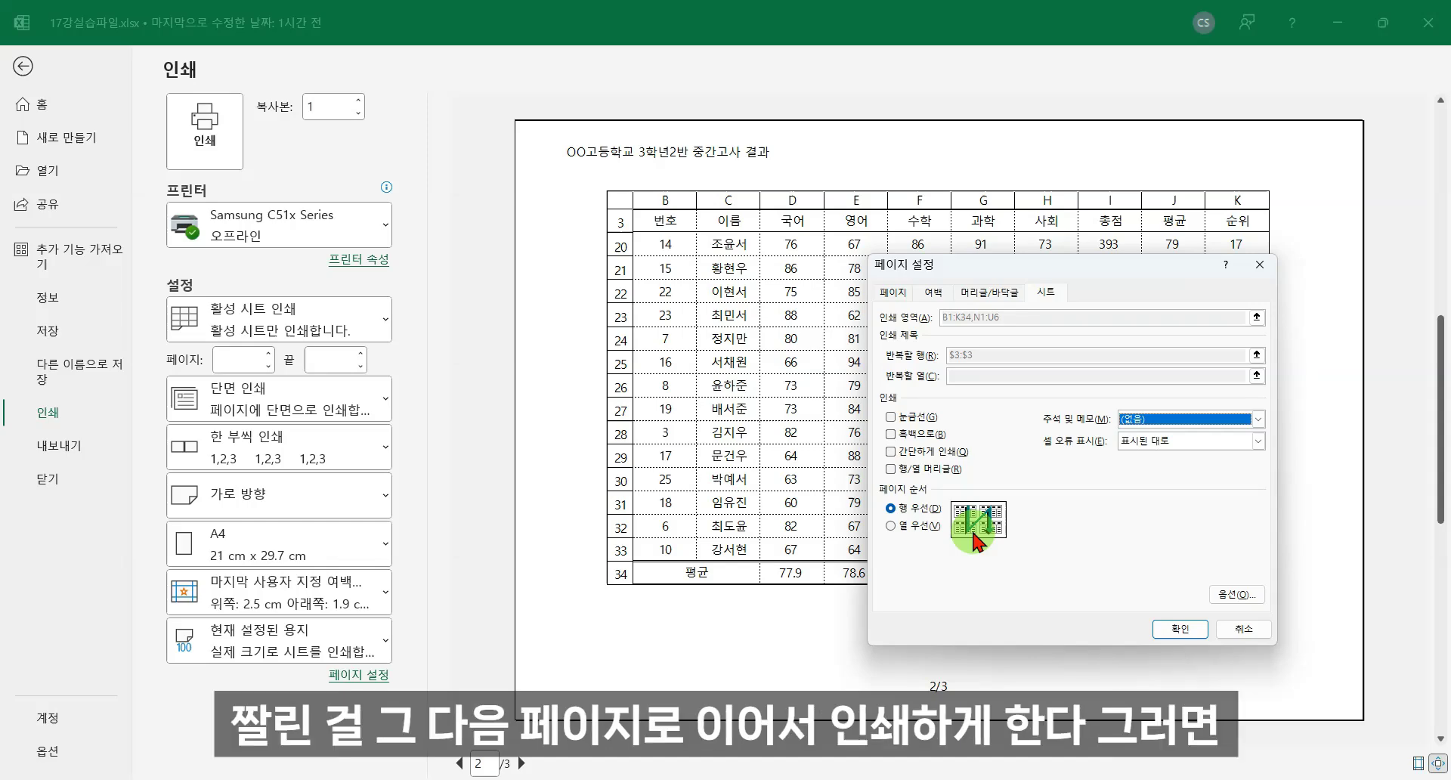
click(892, 525)
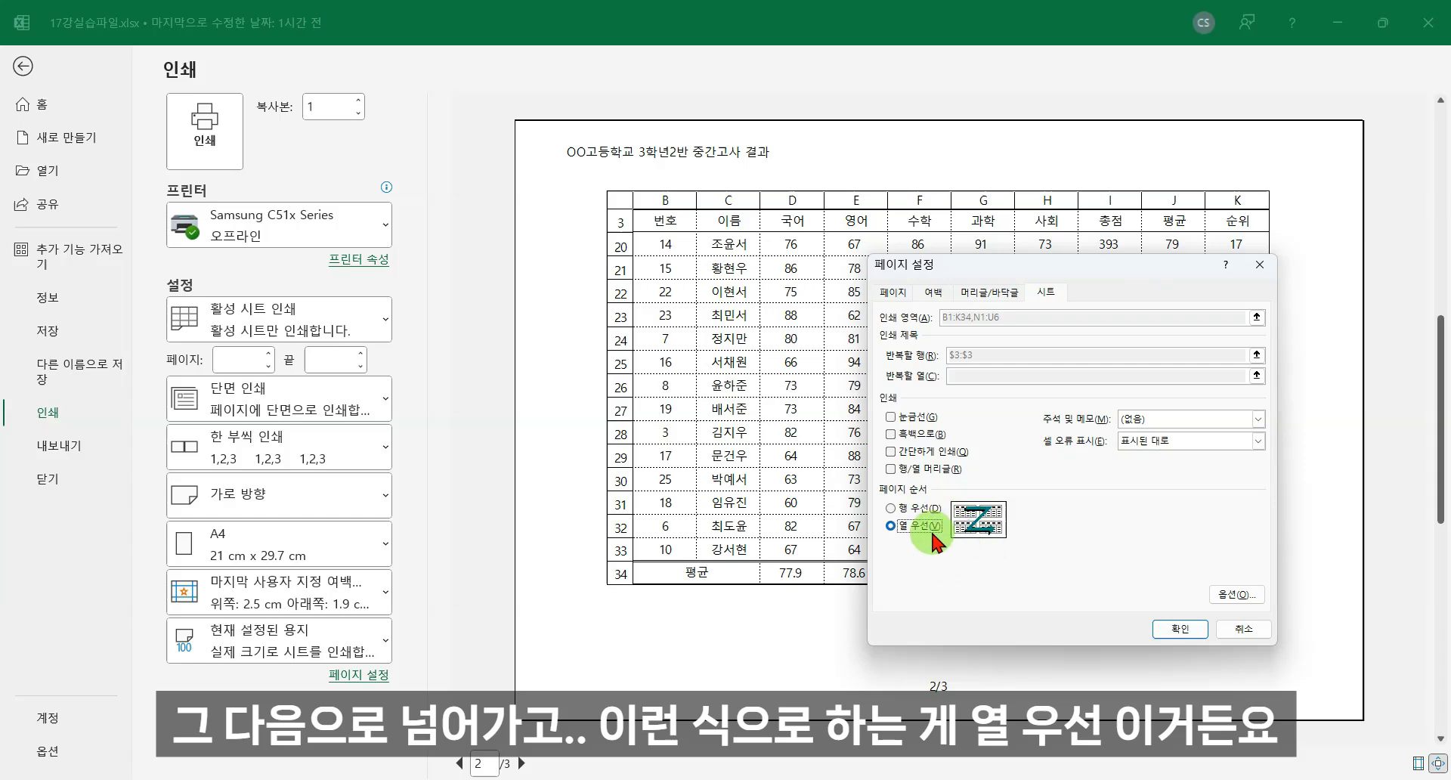
click(893, 508)
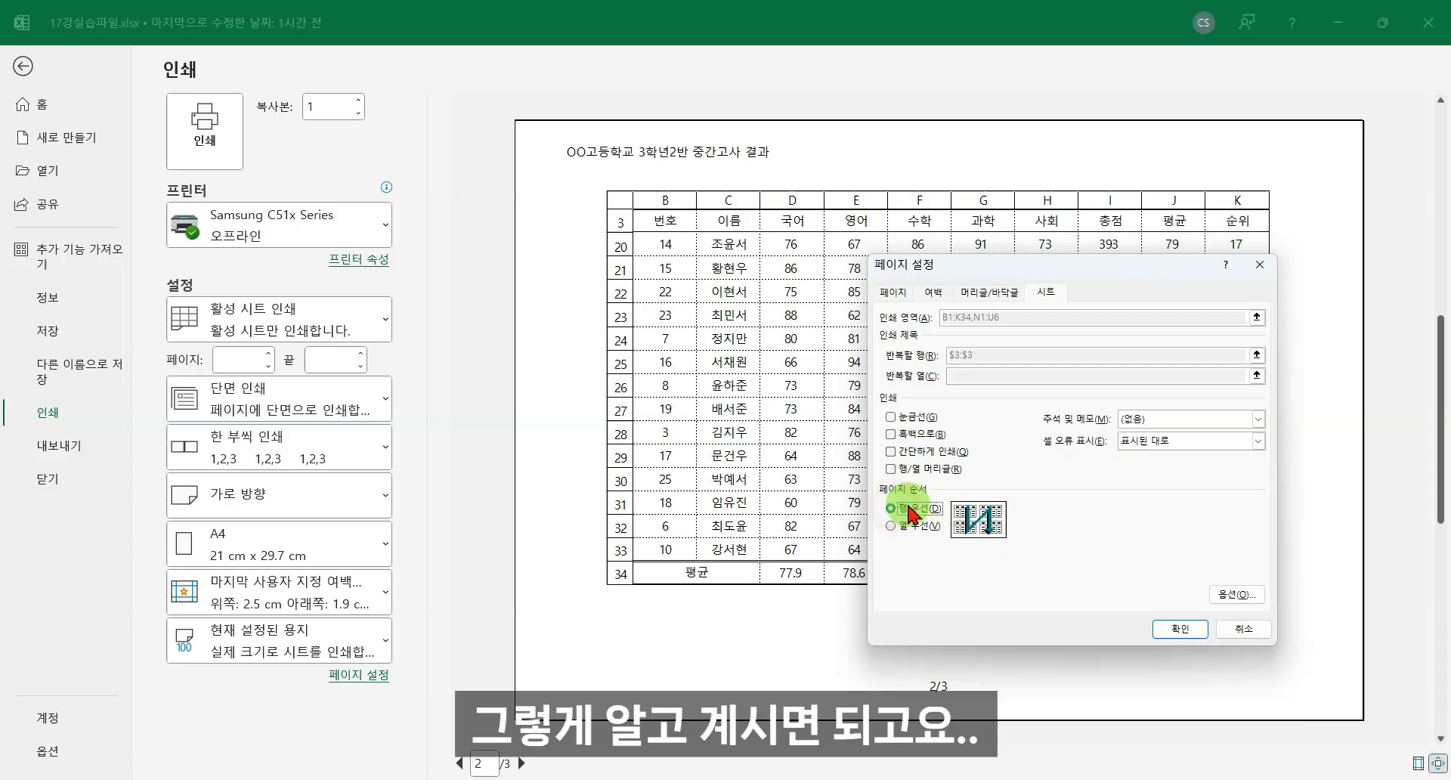